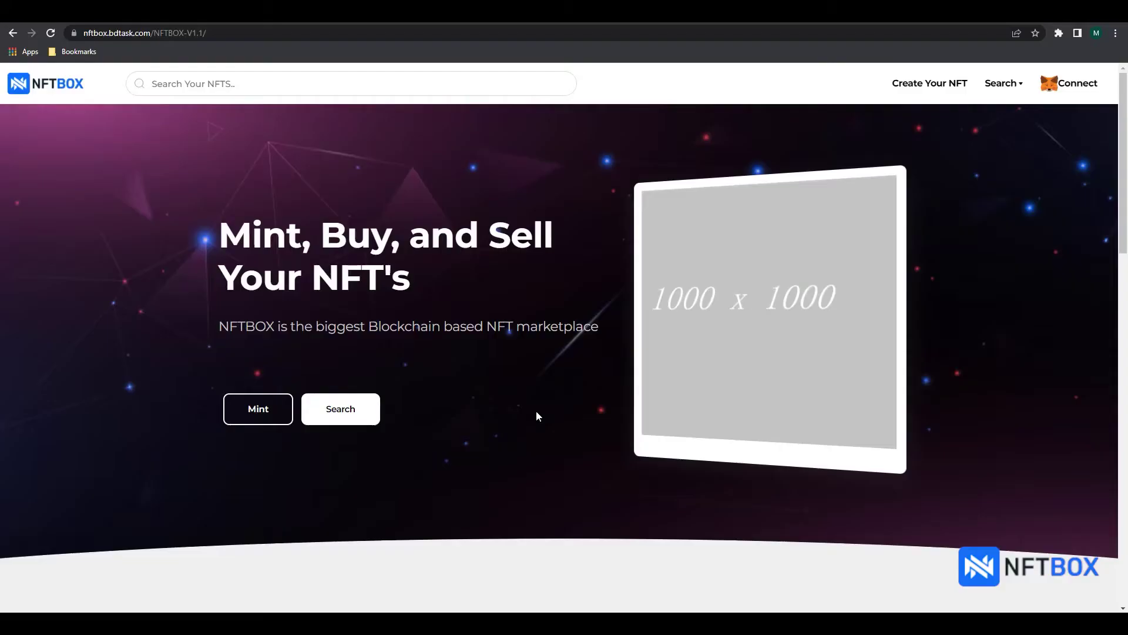
# Step: Search for metamask, go to metamask.io and follow Download for Chrome to the Web Store listing
pyautogui.hotkey('alt', 'Left')
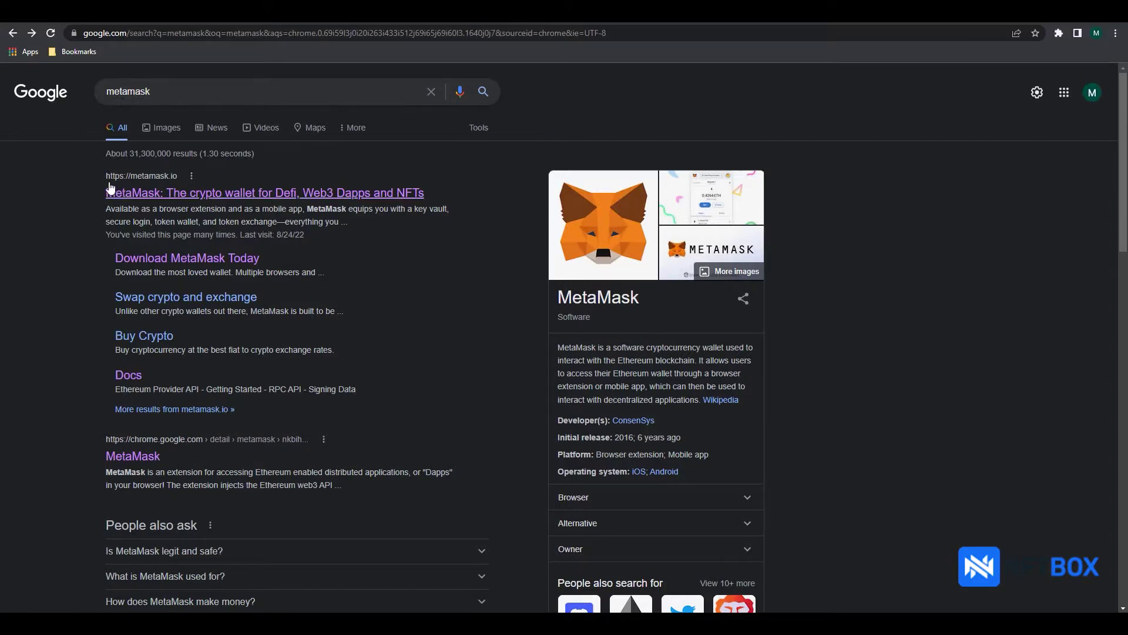
pyautogui.click(241, 197)
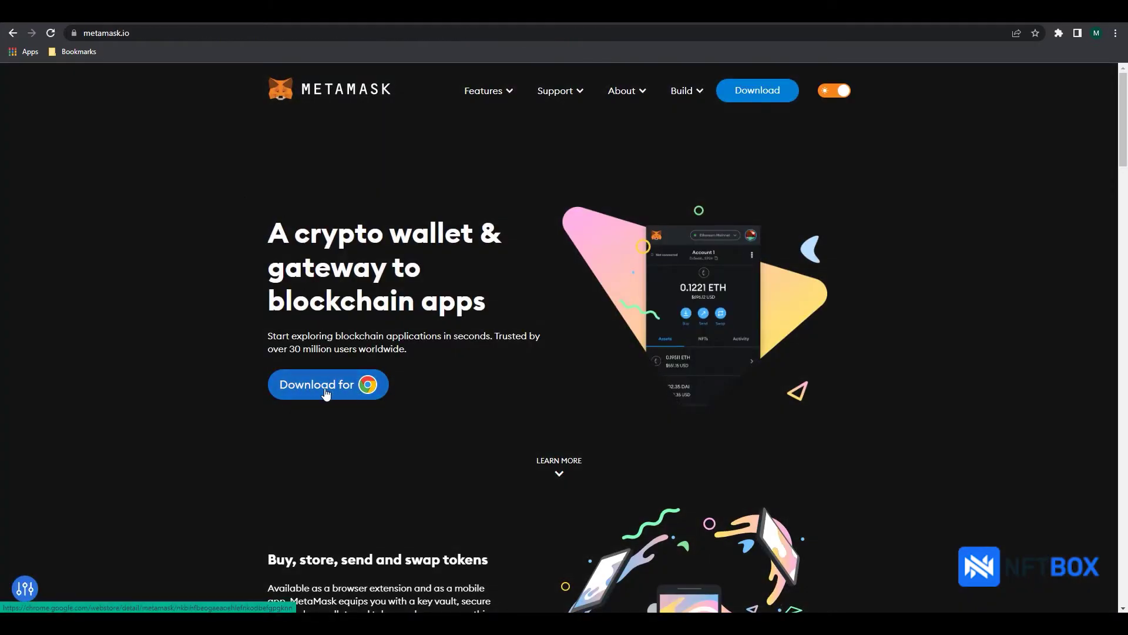
pyautogui.click(326, 394)
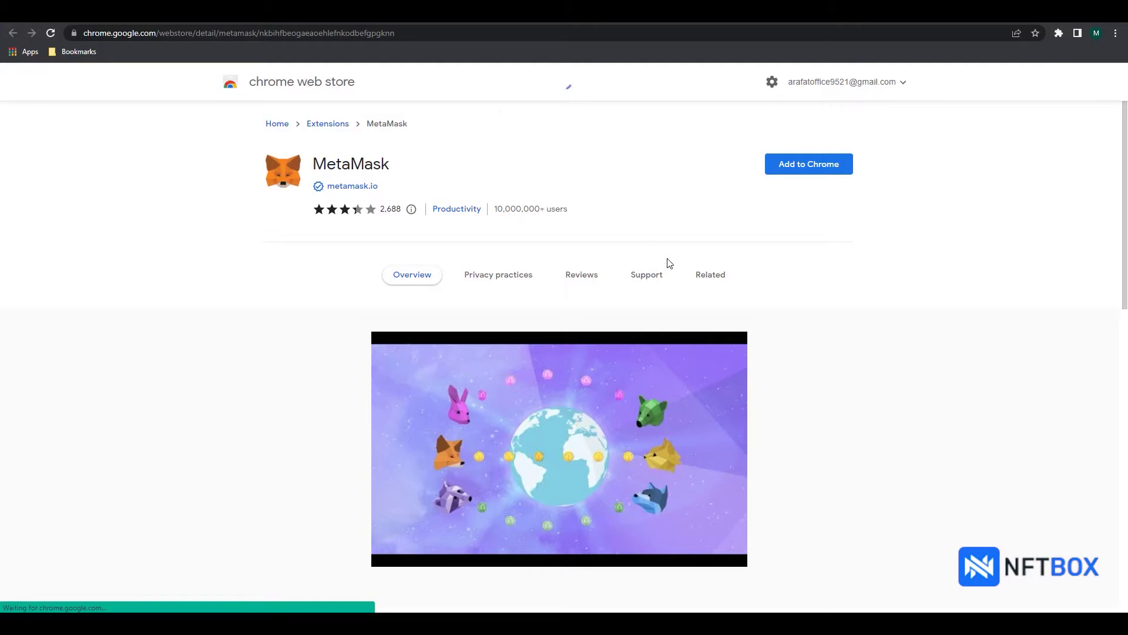
# Step: Add the MetaMask extension to Chrome and confirm the installation
pyautogui.click(808, 170)
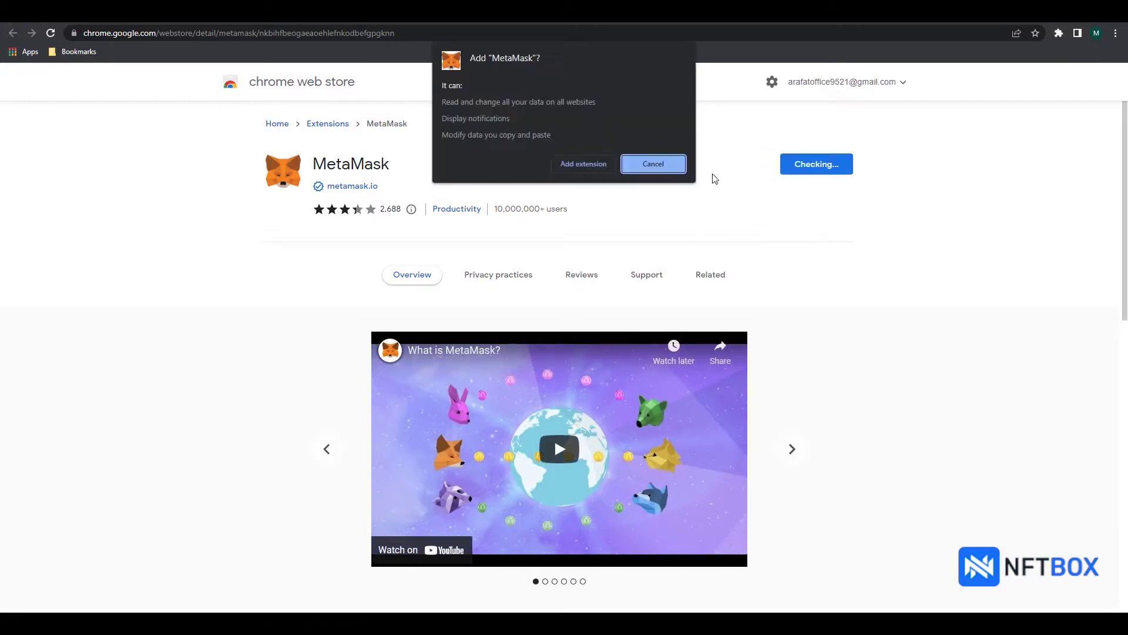
pyautogui.click(584, 164)
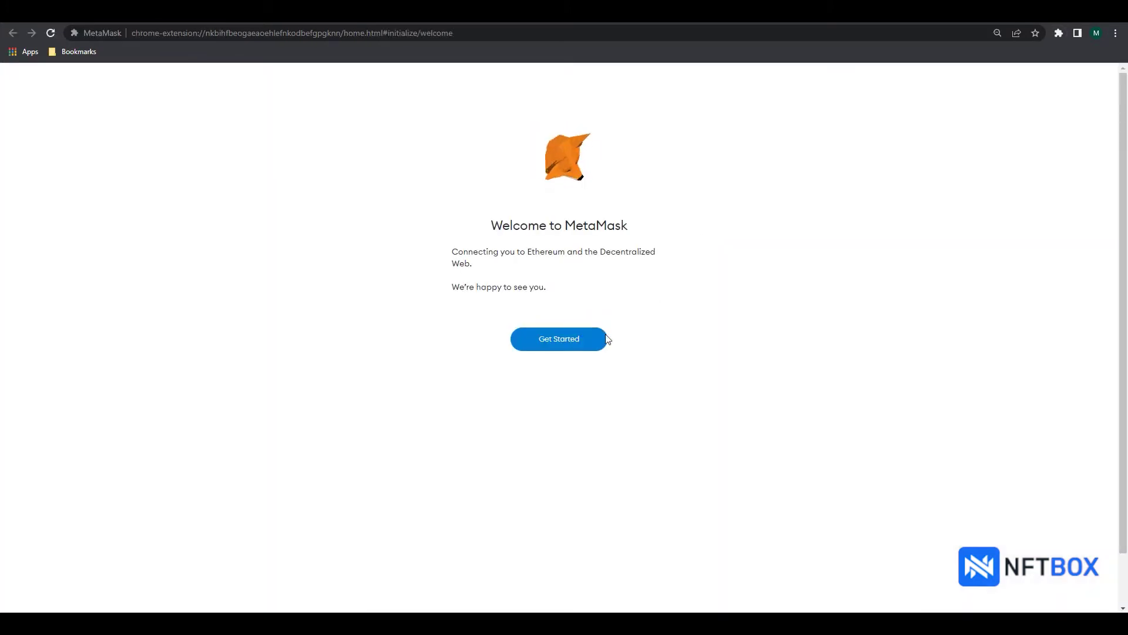
# Step: Begin MetaMask setup, agree to anonymous usage data, and choose to create a new wallet
pyautogui.click(557, 343)
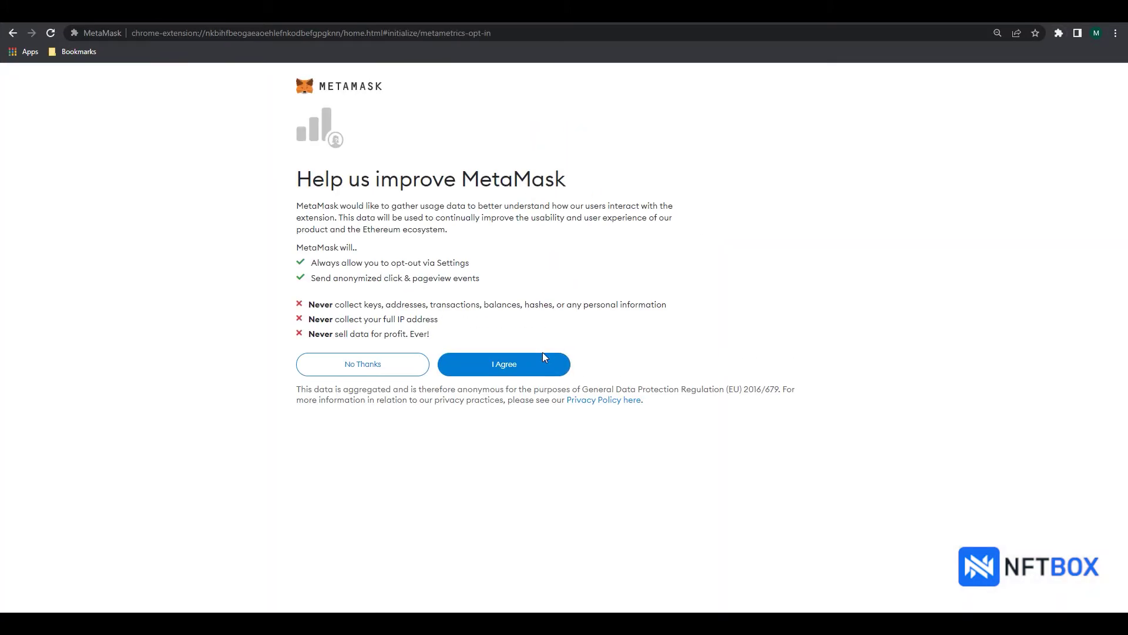
pyautogui.click(502, 371)
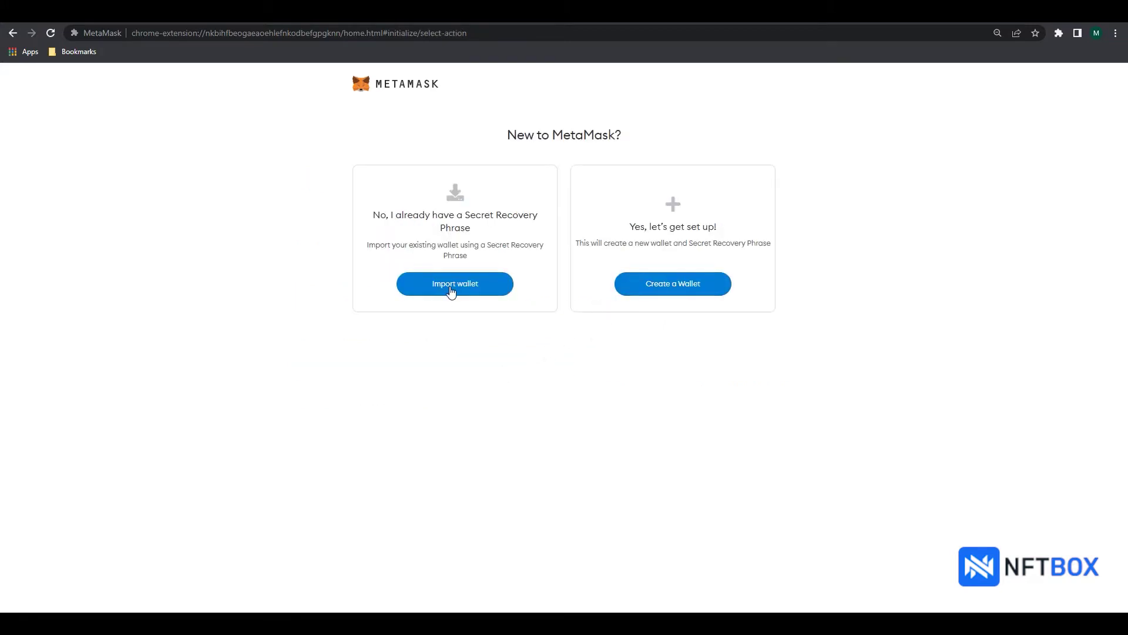
pyautogui.click(674, 288)
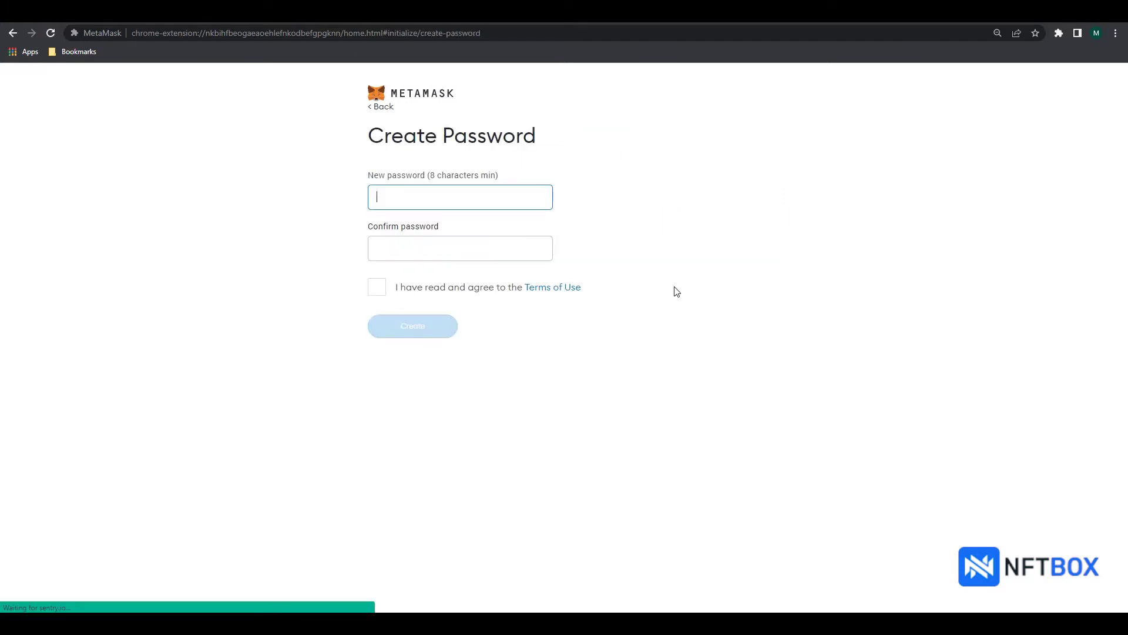
# Step: Set and confirm the wallet password, accept the Terms of Use, and create the wallet
pyautogui.write('a')
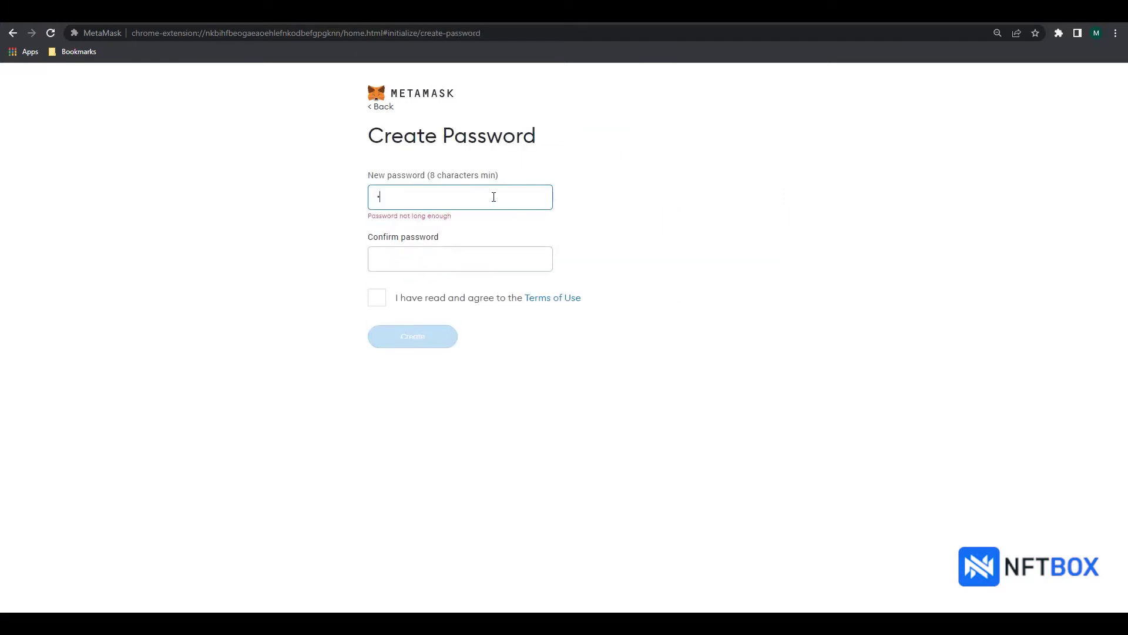
pyautogui.write('aaaaaaa')
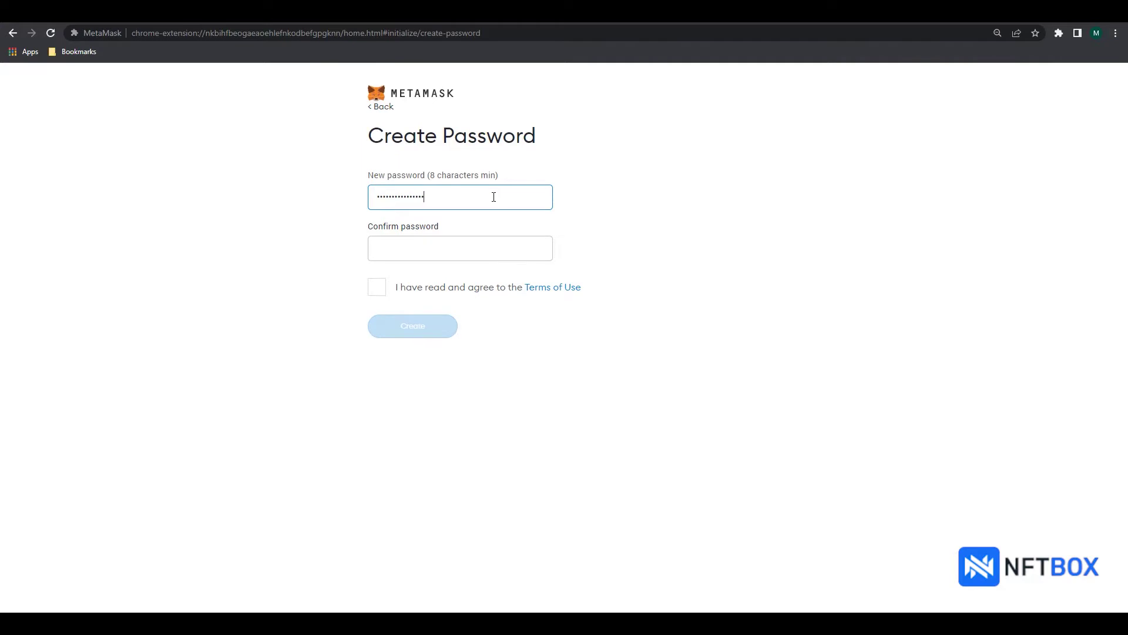
pyautogui.click(453, 247)
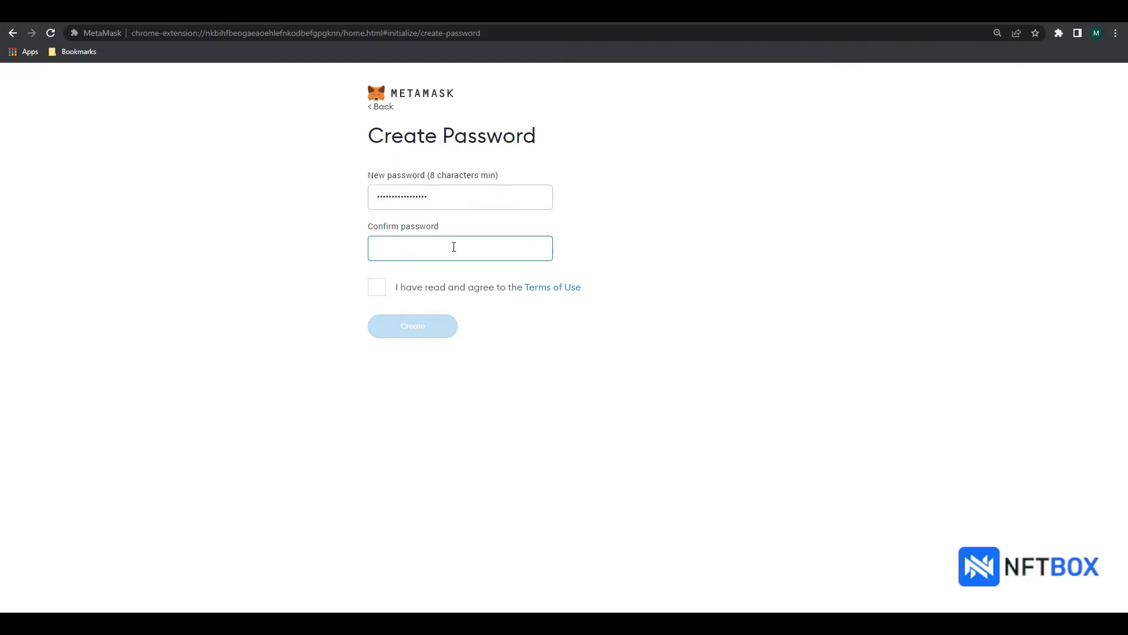
pyautogui.write('a')
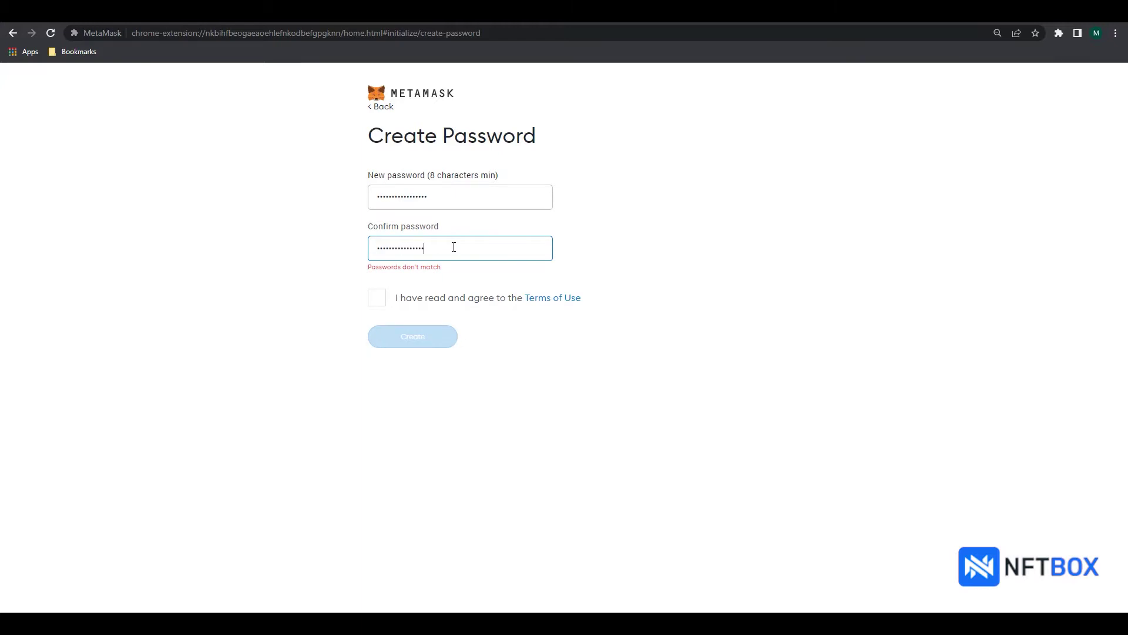
pyautogui.write('a')
pyautogui.click(377, 290)
pyautogui.click(413, 332)
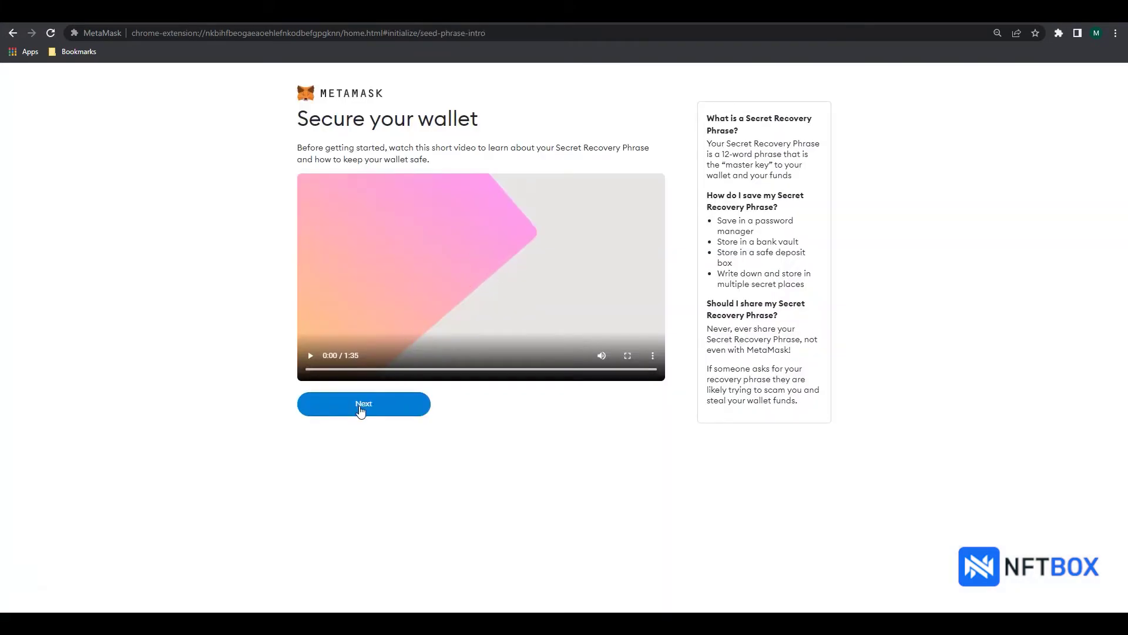
# Step: Reveal the secret recovery phrase, paste it into the Notepad file and save it
pyautogui.click(361, 410)
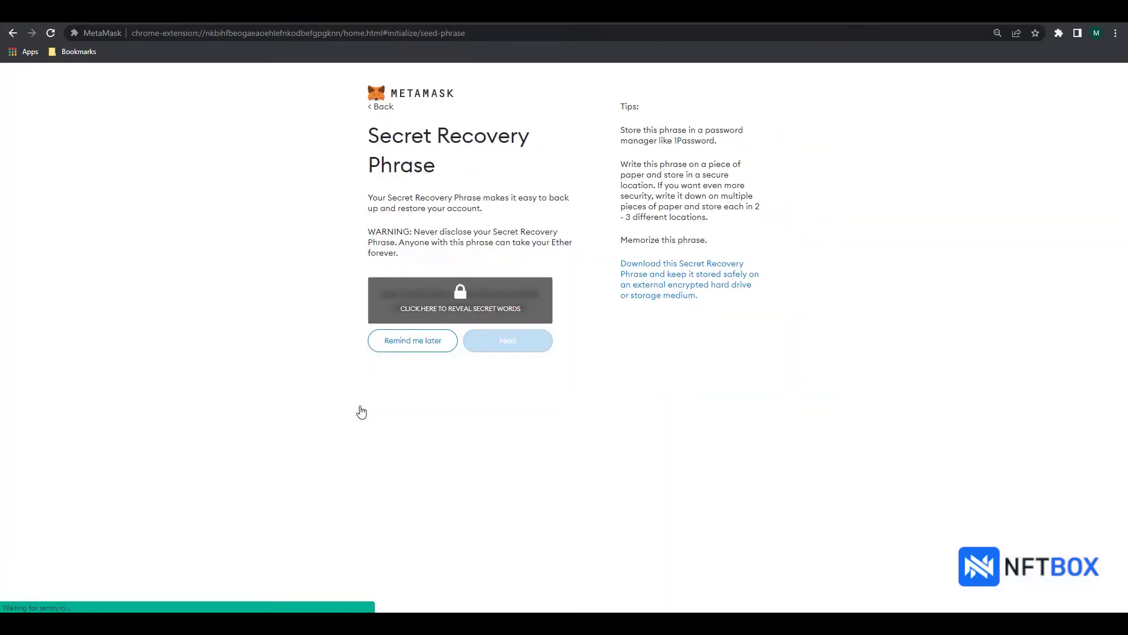
pyautogui.click(476, 315)
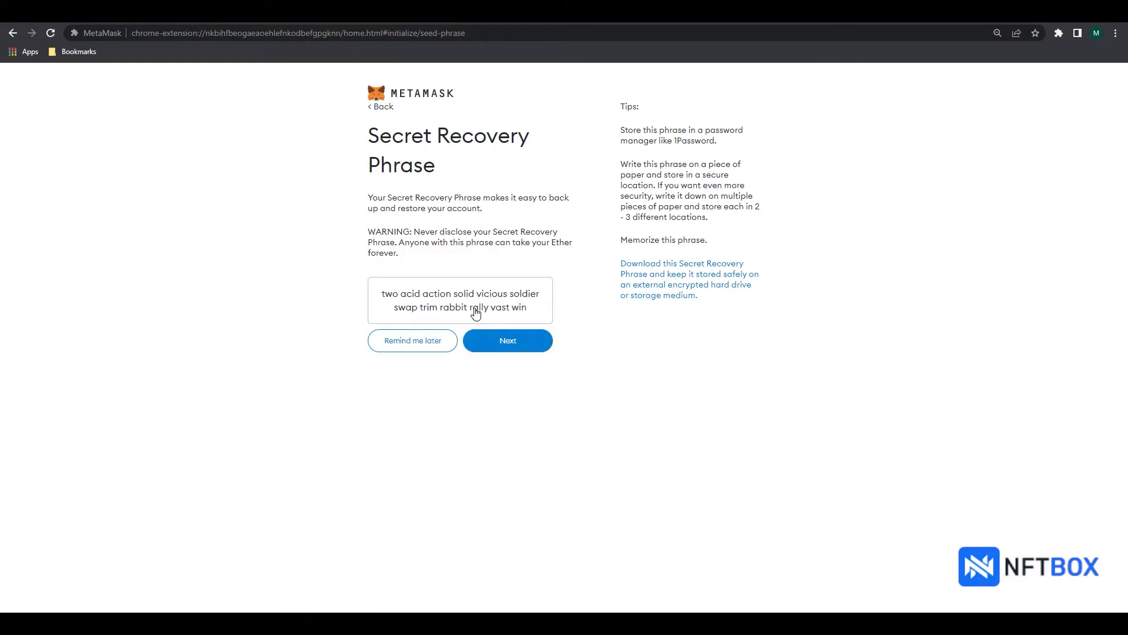
pyautogui.click(506, 567)
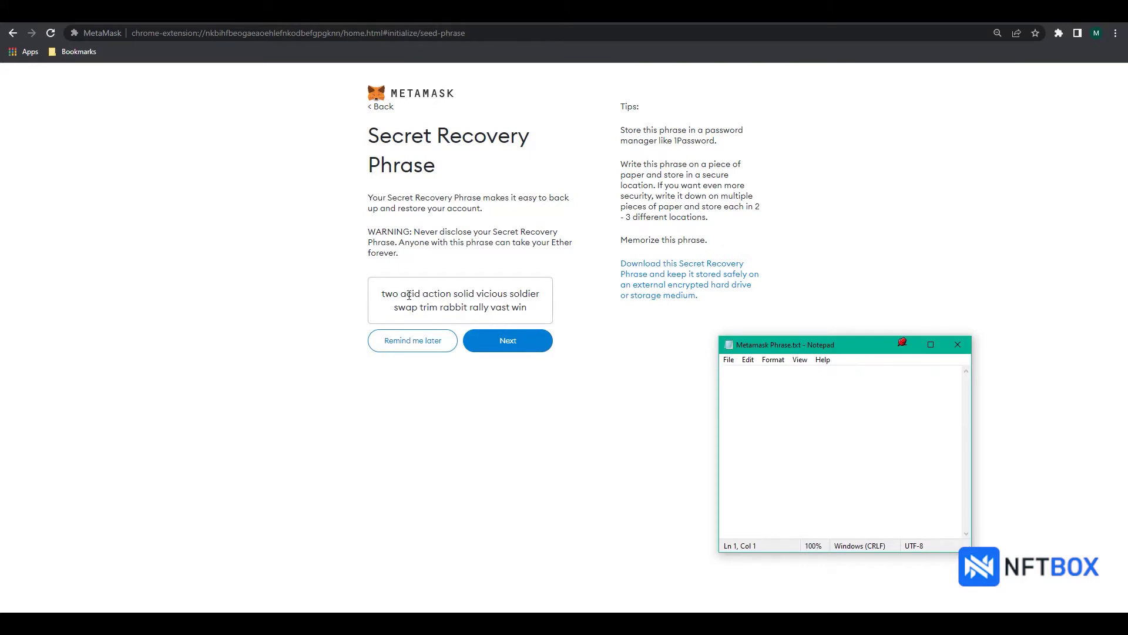
pyautogui.moveTo(382, 295); pyautogui.dragTo(534, 312)
pyautogui.hotkey('ctrl', 'c')
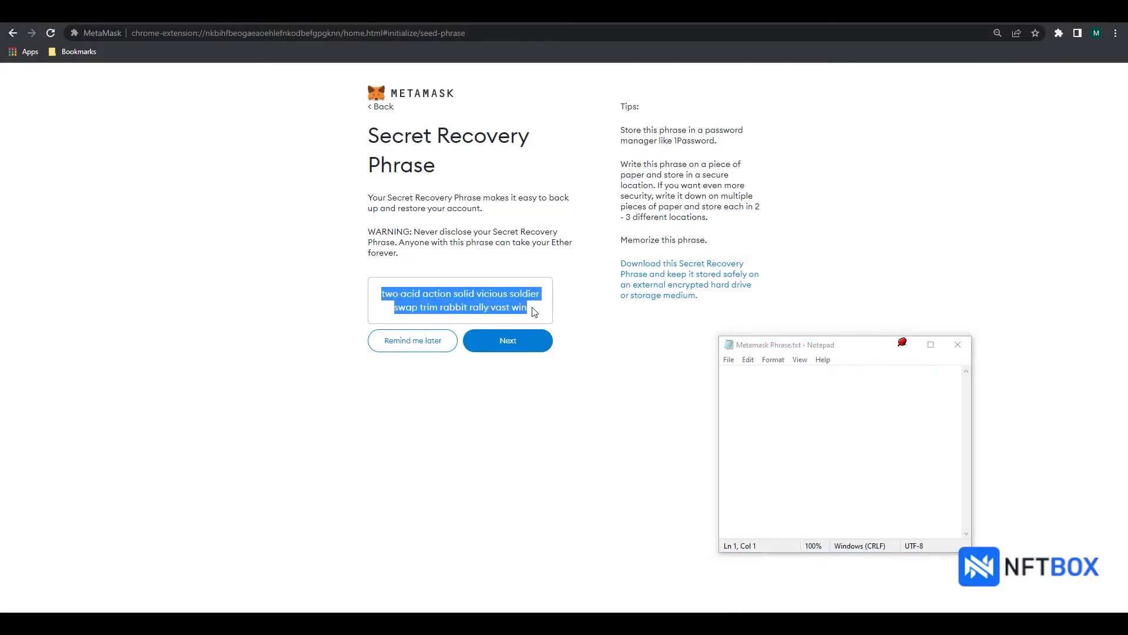
pyautogui.click(770, 385)
pyautogui.hotkey('ctrl', 'v')
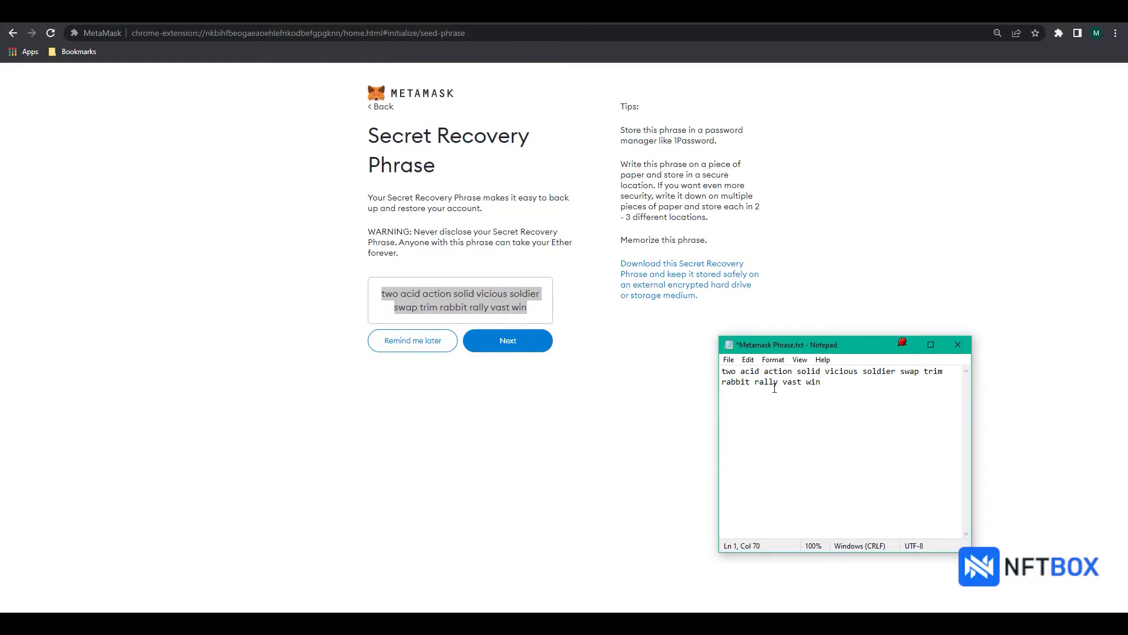
pyautogui.hotkey('ctrl', 's')
# Step: Re-enter all 12 recovery phrase words in their correct order on the confirmation page
pyautogui.click(512, 346)
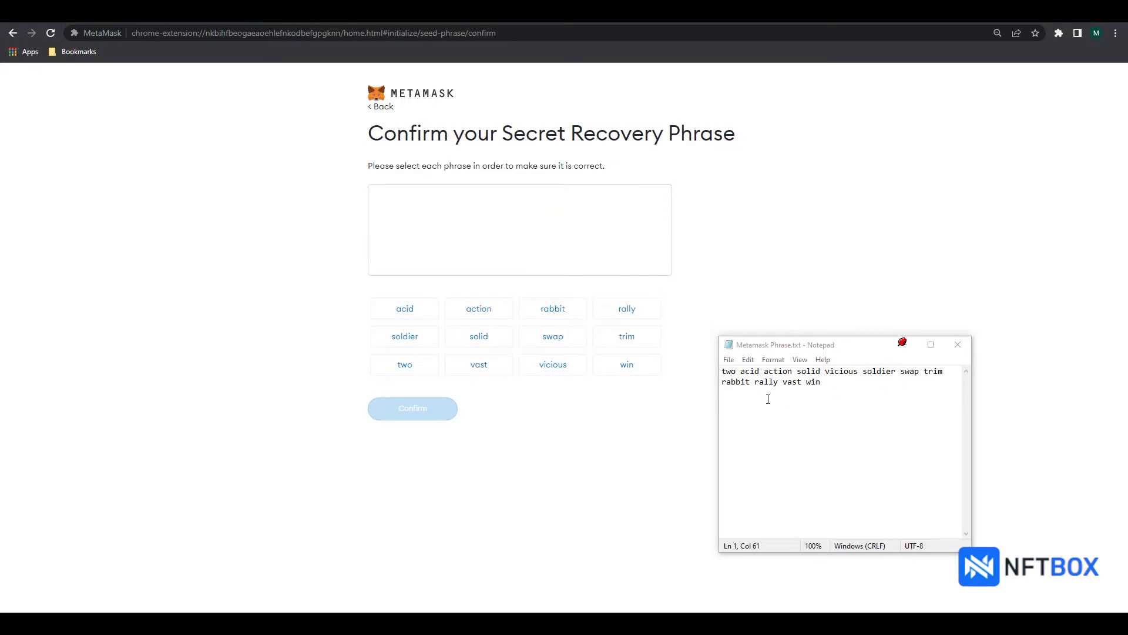
pyautogui.click(424, 372)
pyautogui.click(418, 316)
pyautogui.click(479, 315)
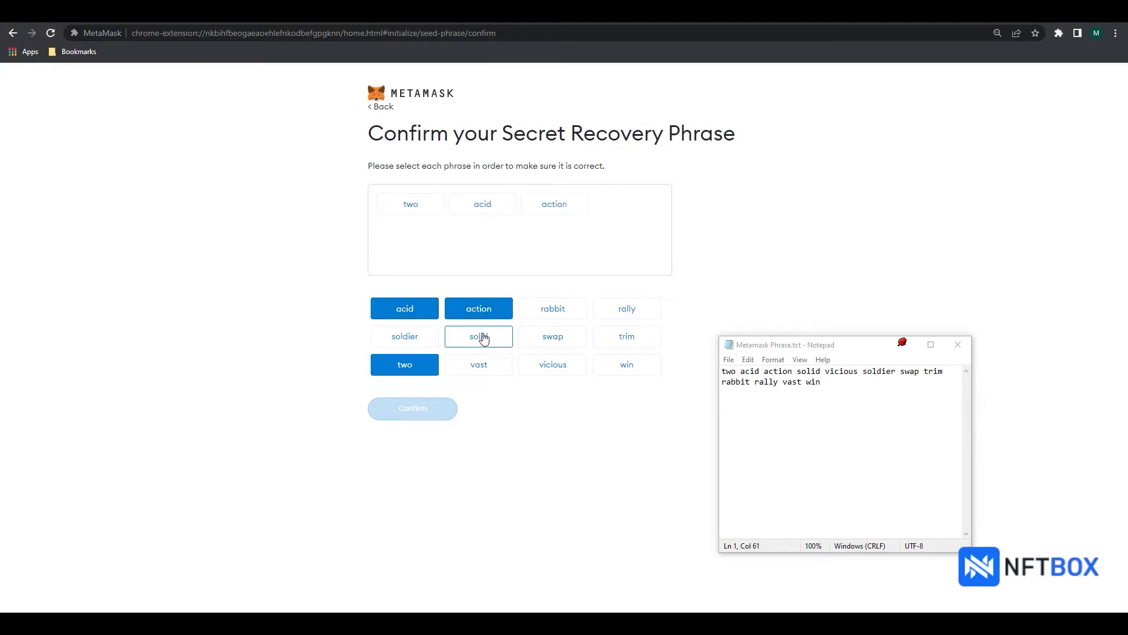
pyautogui.click(483, 337)
pyautogui.click(544, 365)
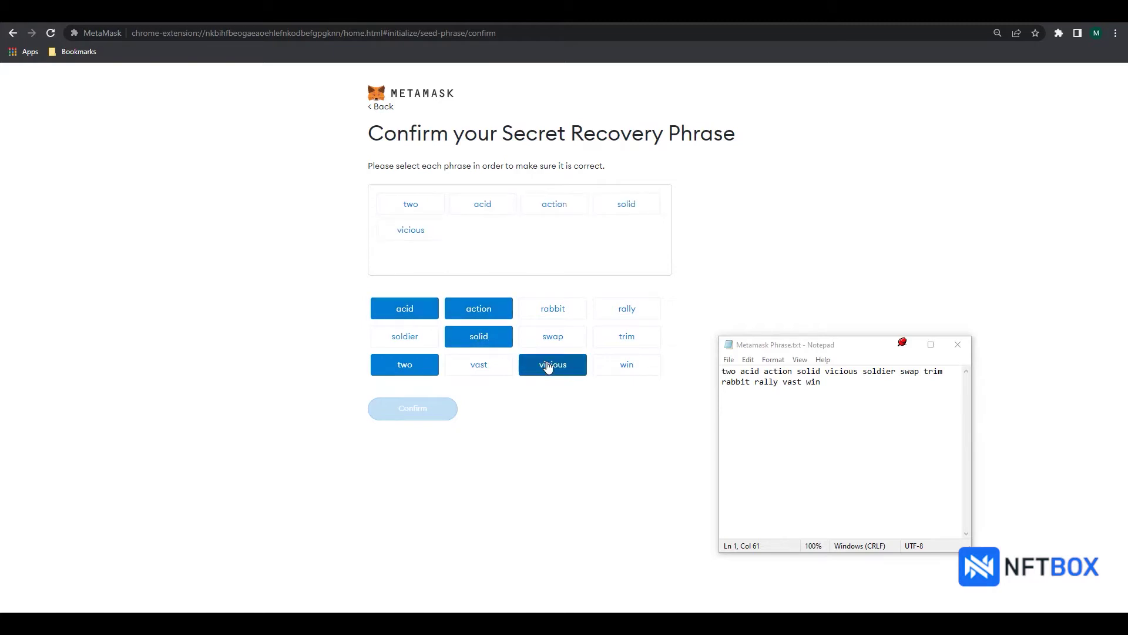
pyautogui.click(415, 339)
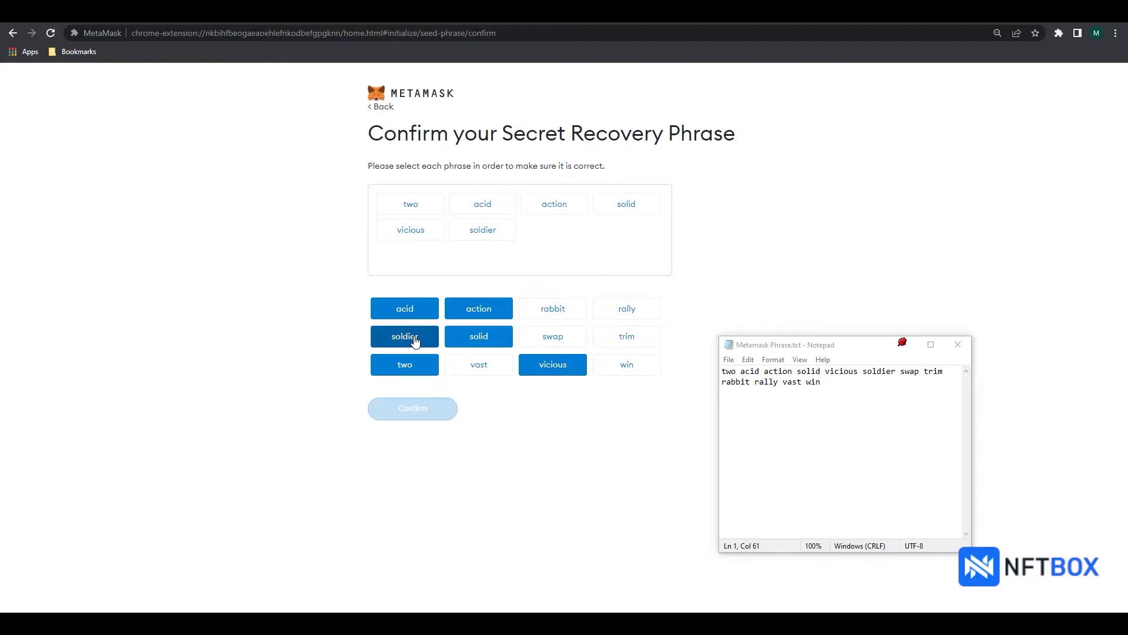
pyautogui.click(559, 336)
pyautogui.click(613, 339)
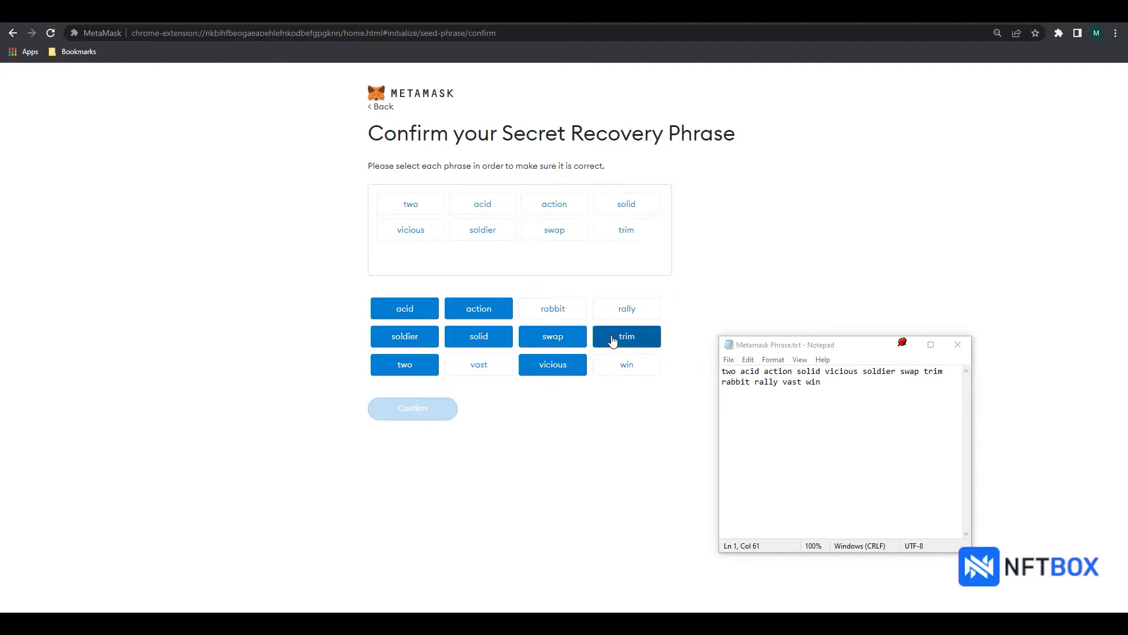
pyautogui.click(563, 309)
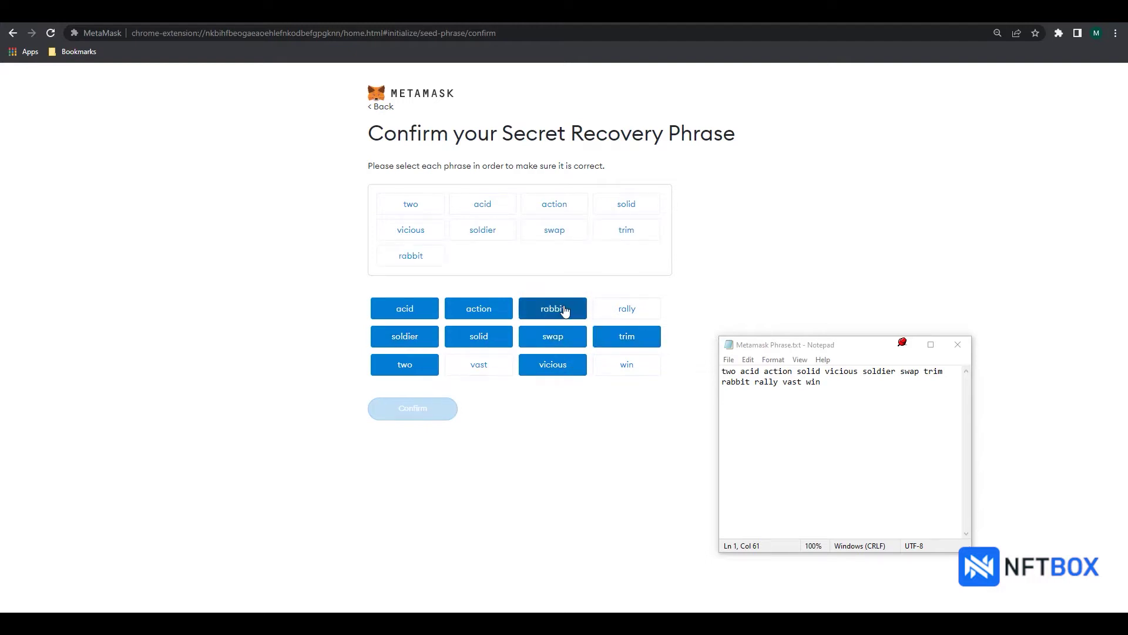
pyautogui.click(620, 312)
pyautogui.click(477, 365)
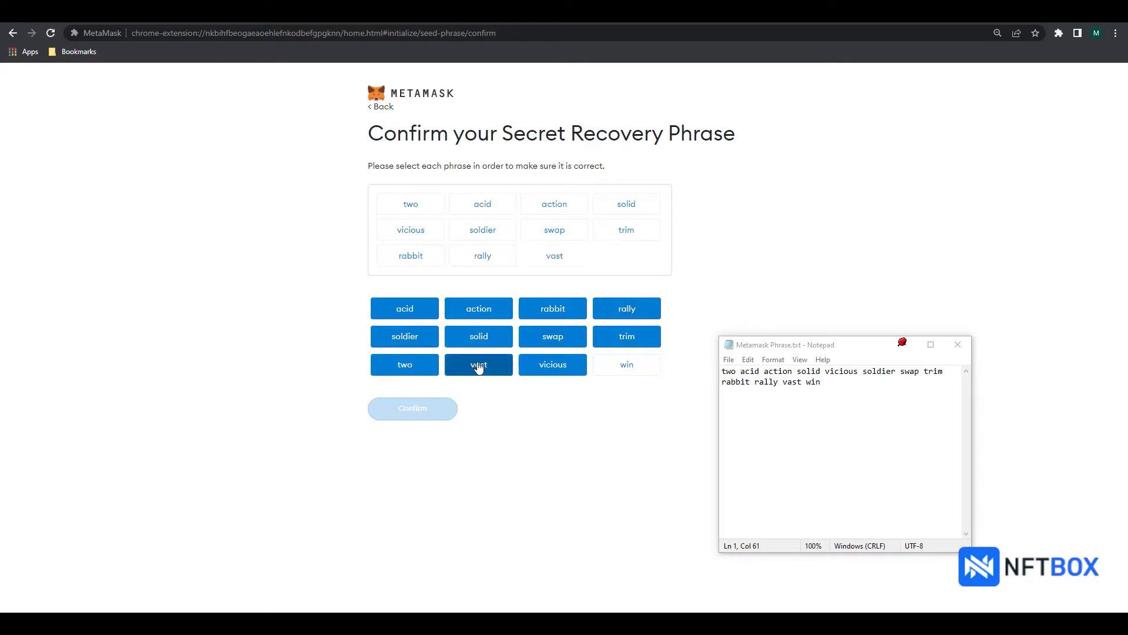
pyautogui.click(634, 367)
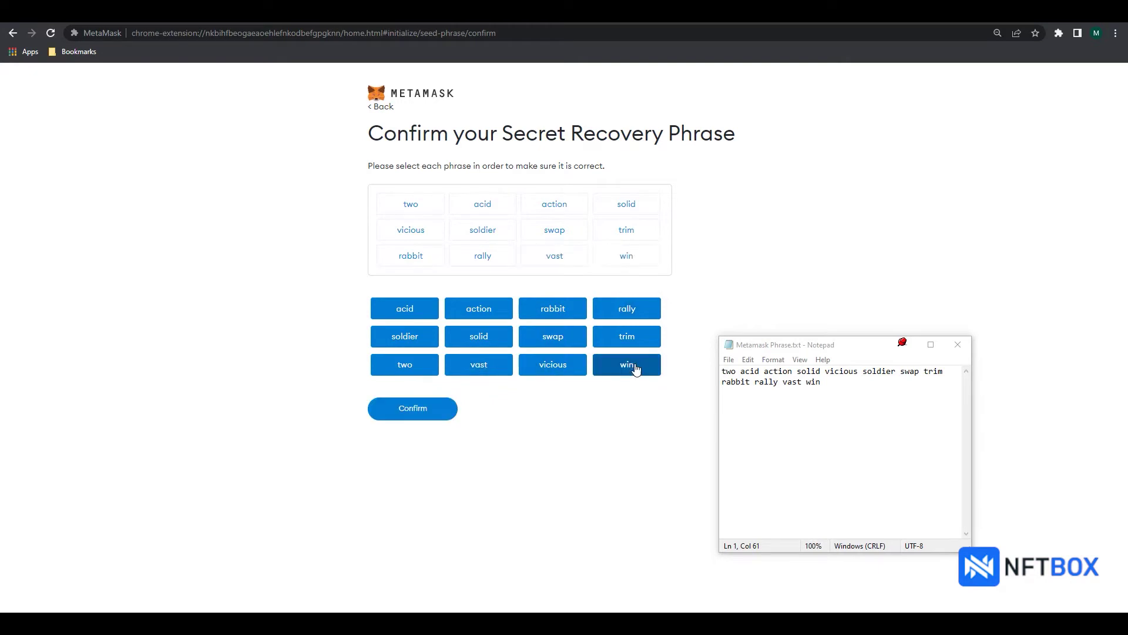
# Step: Confirm the recovery phrase, finish wallet setup, then choose Add Network from the network list
pyautogui.click(427, 410)
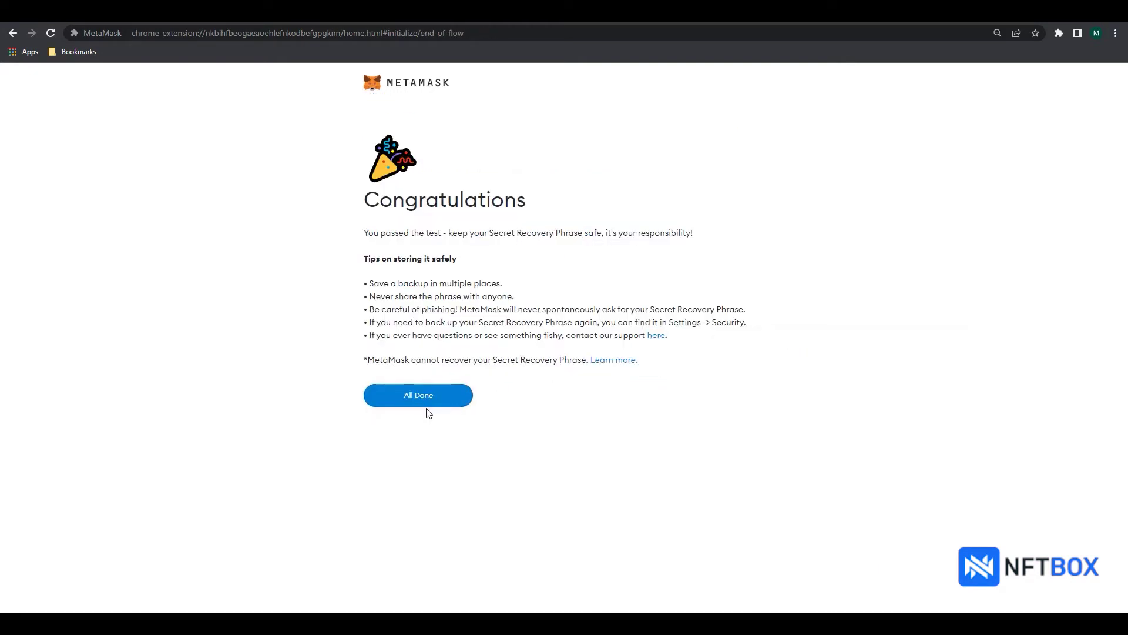
pyautogui.click(423, 398)
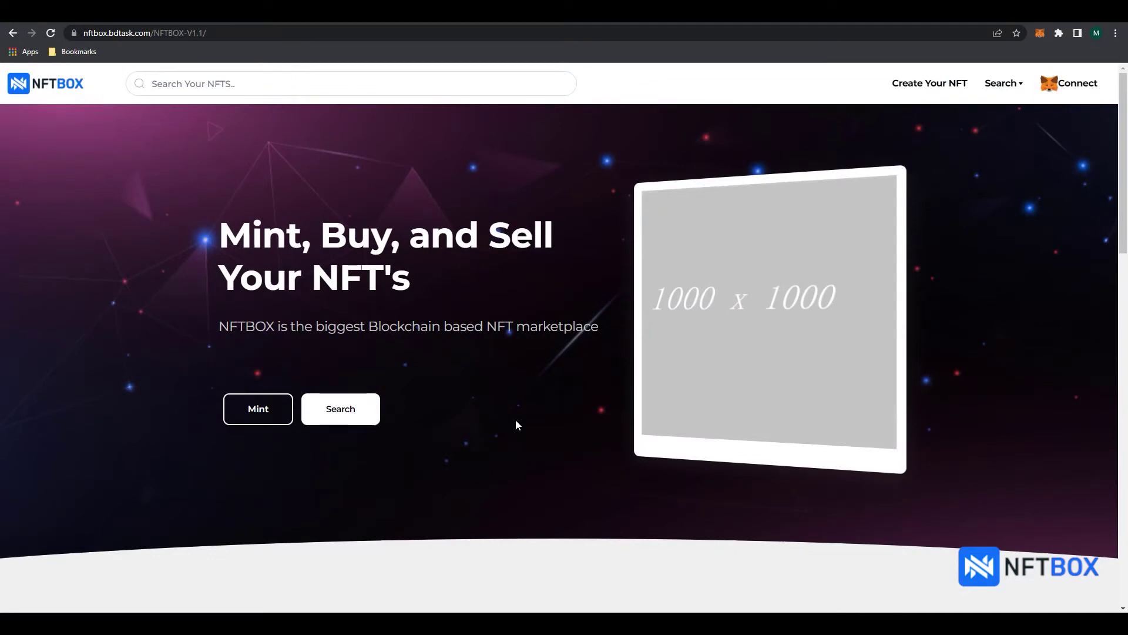
pyautogui.click(1040, 34)
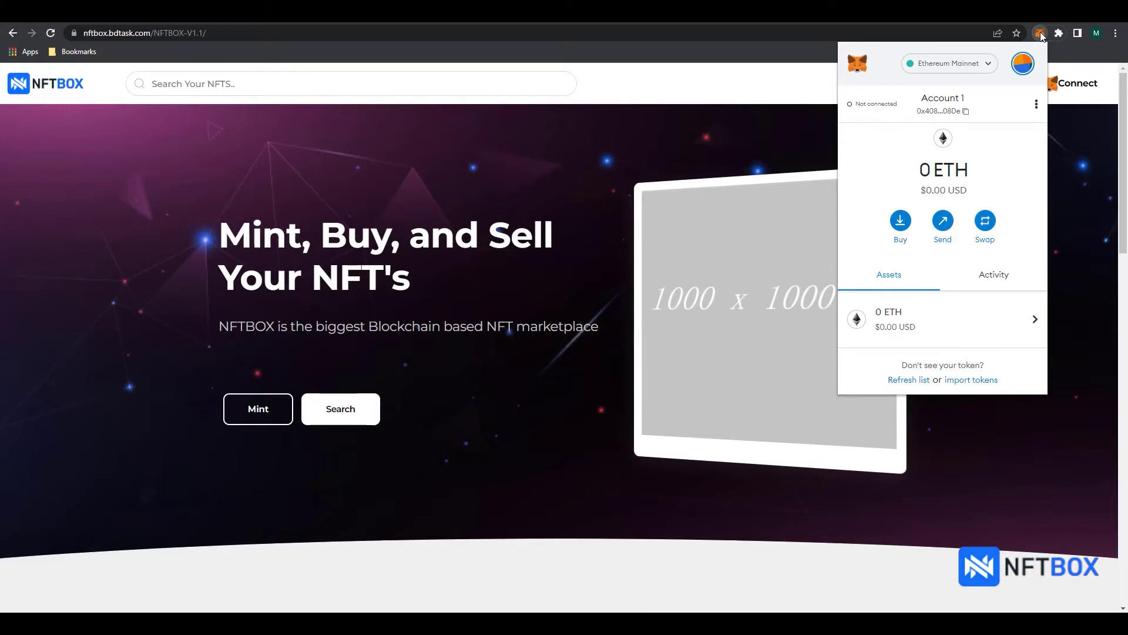
pyautogui.click(958, 70)
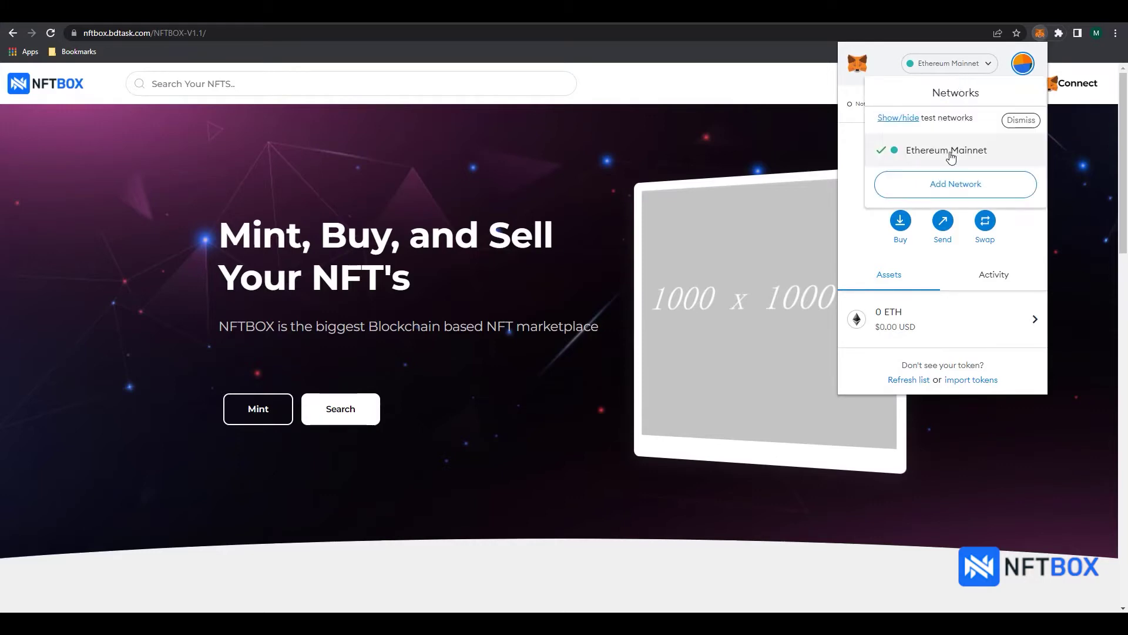
pyautogui.click(946, 185)
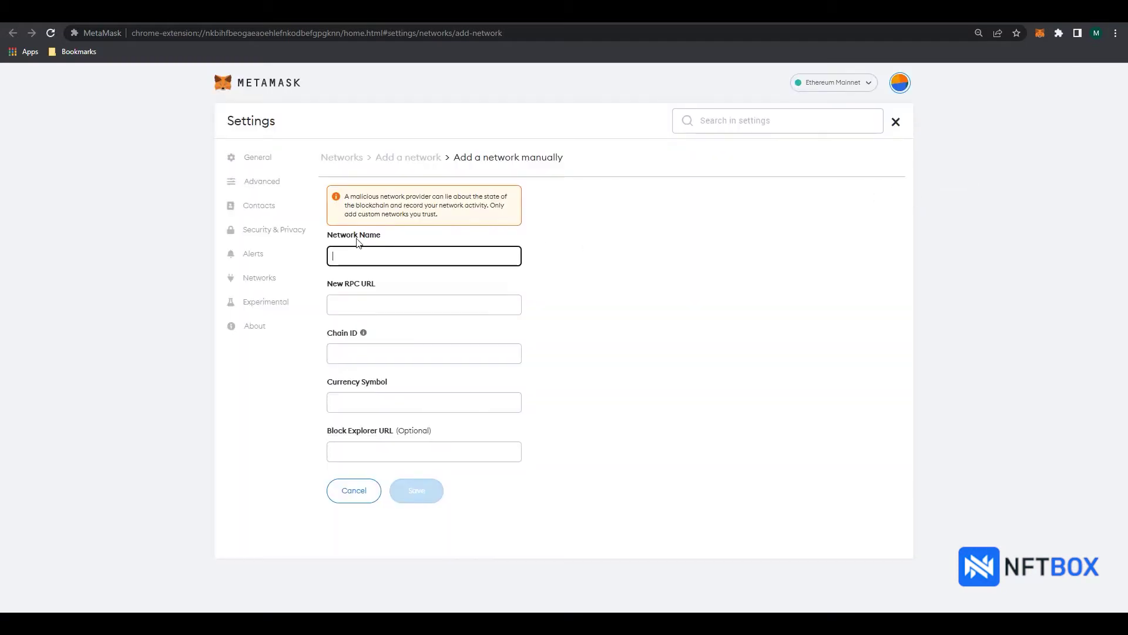
pyautogui.click(539, 22)
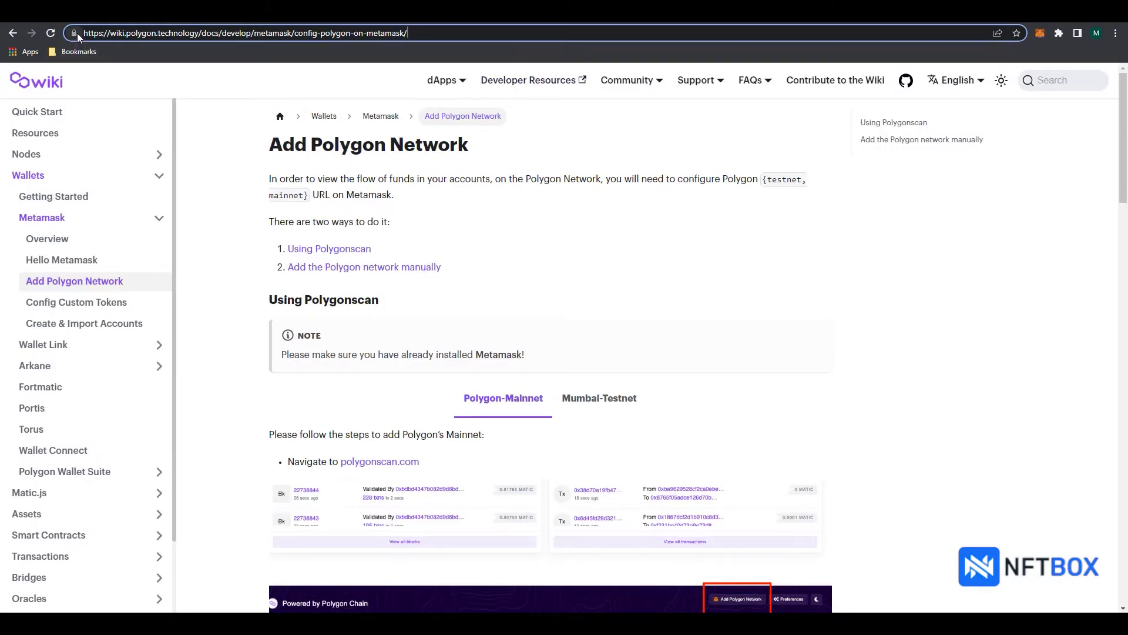
pyautogui.moveTo(82, 33); pyautogui.dragTo(426, 29)
pyautogui.click(422, 33)
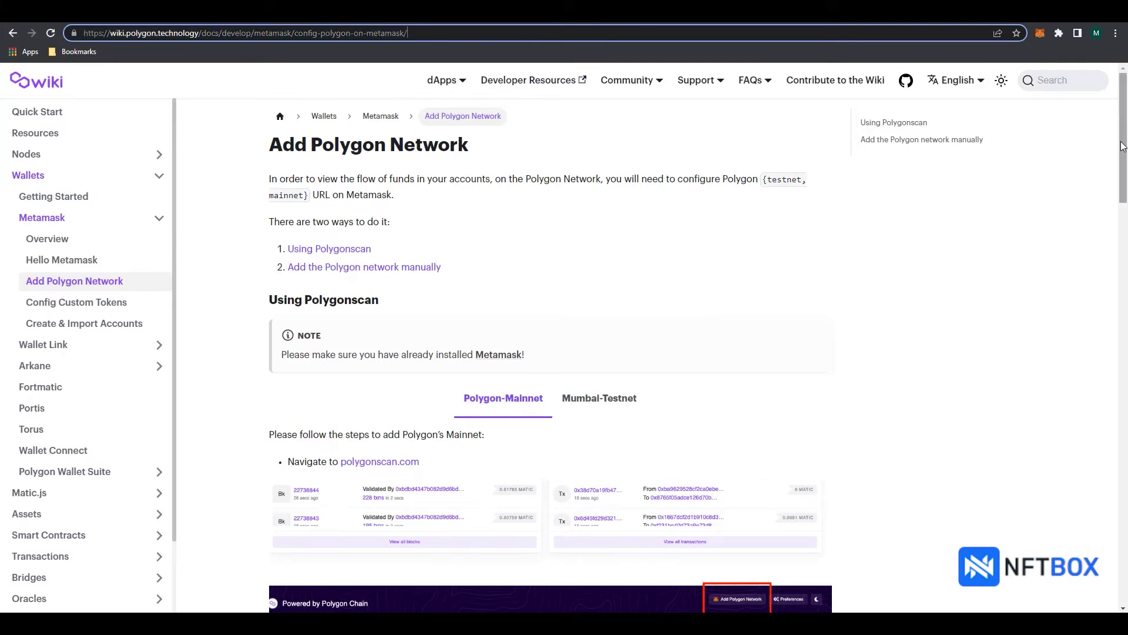
pyautogui.moveTo(1124, 168); pyautogui.dragTo(1126, 391)
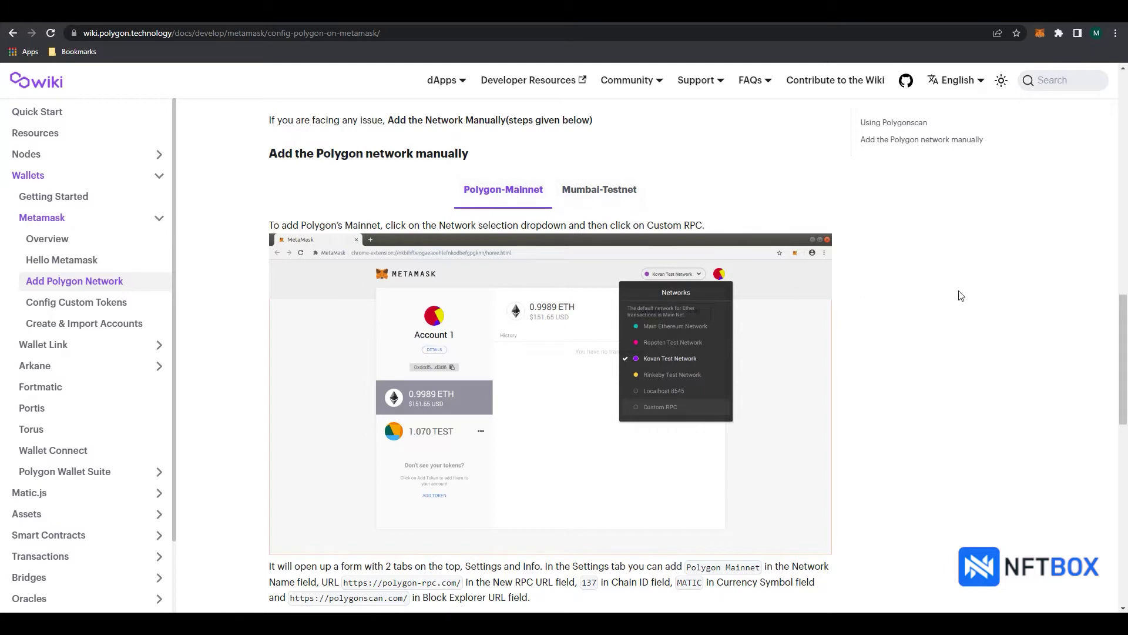
pyautogui.scroll(-3, 888, 404)
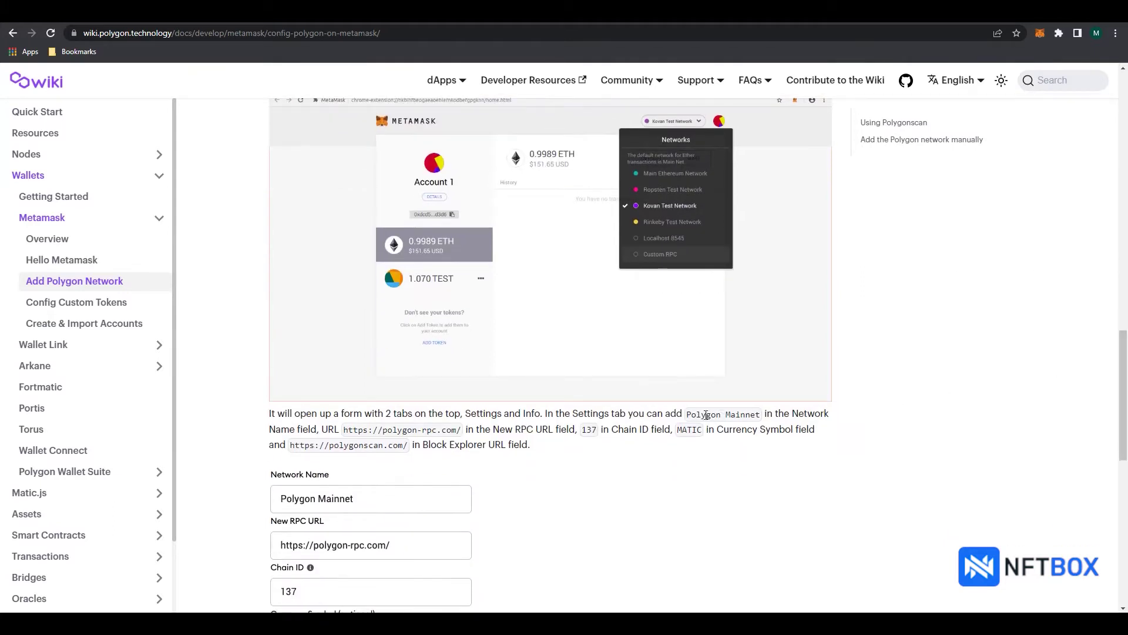
pyautogui.moveTo(690, 414); pyautogui.dragTo(761, 419)
pyautogui.hotkey('ctrl', 'c')
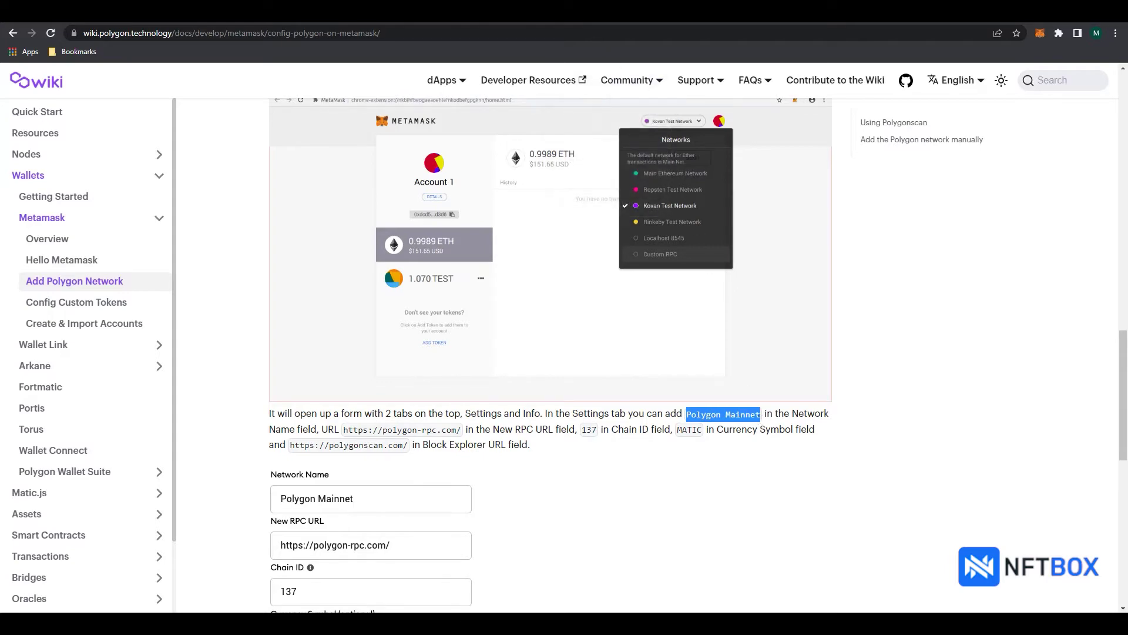
pyautogui.hotkey('ctrl', 'Tab')
pyautogui.click(470, 253)
pyautogui.hotkey('ctrl', 'v')
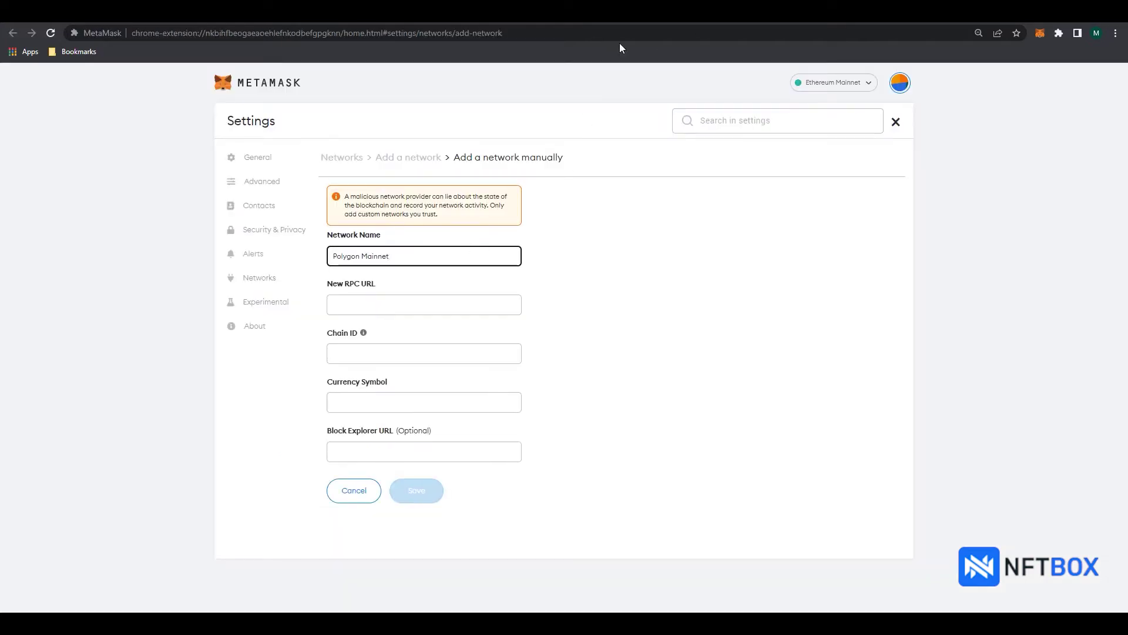
pyautogui.hotkey('ctrl', 'shift', 'Tab')
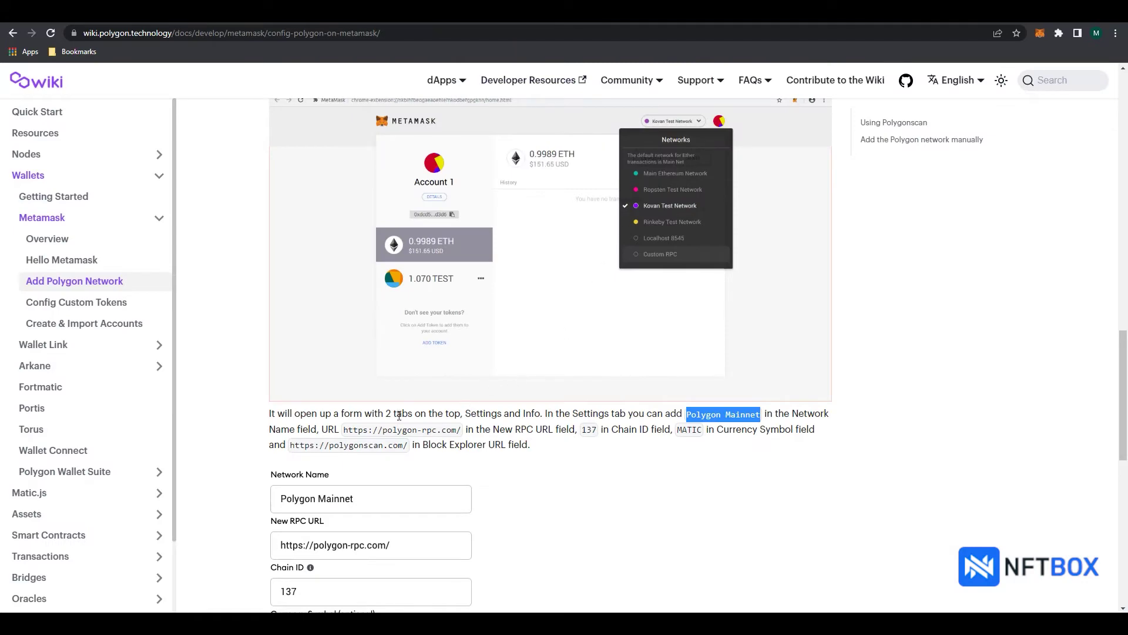
pyautogui.moveTo(343, 429); pyautogui.dragTo(462, 432)
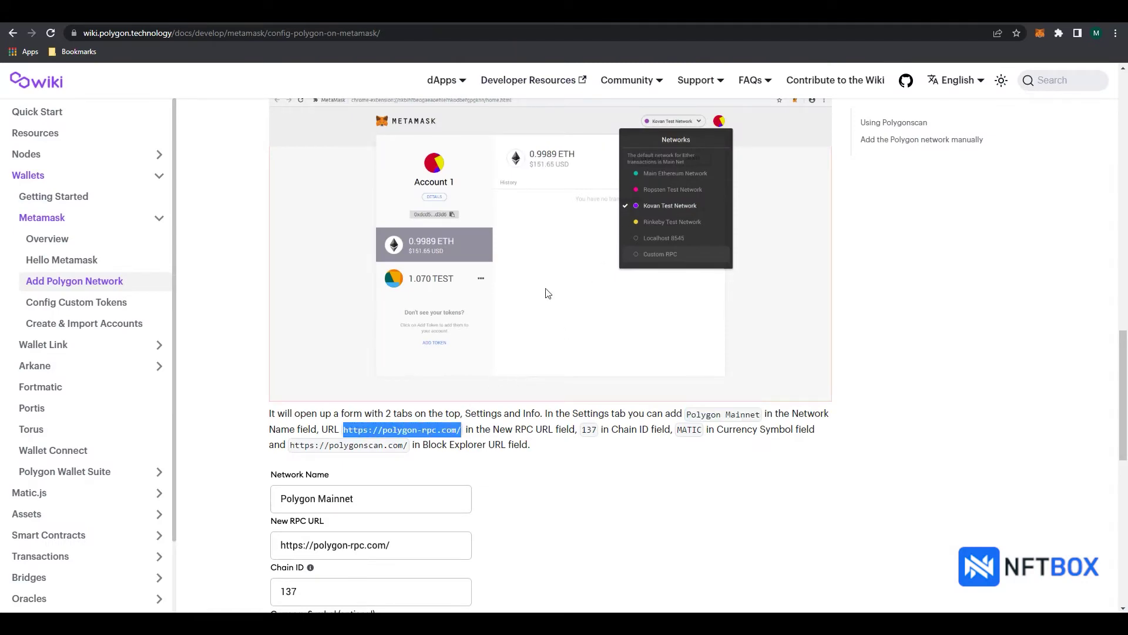
pyautogui.hotkey('ctrl', 'c')
pyautogui.hotkey('ctrl', 'Tab')
pyautogui.click(423, 305)
pyautogui.hotkey('ctrl', 'v')
pyautogui.hotkey('ctrl', 'shift', 'Tab')
pyautogui.moveTo(582, 430); pyautogui.dragTo(598, 429)
pyautogui.hotkey('ctrl', 'c')
pyautogui.hotkey('ctrl', 'Tab')
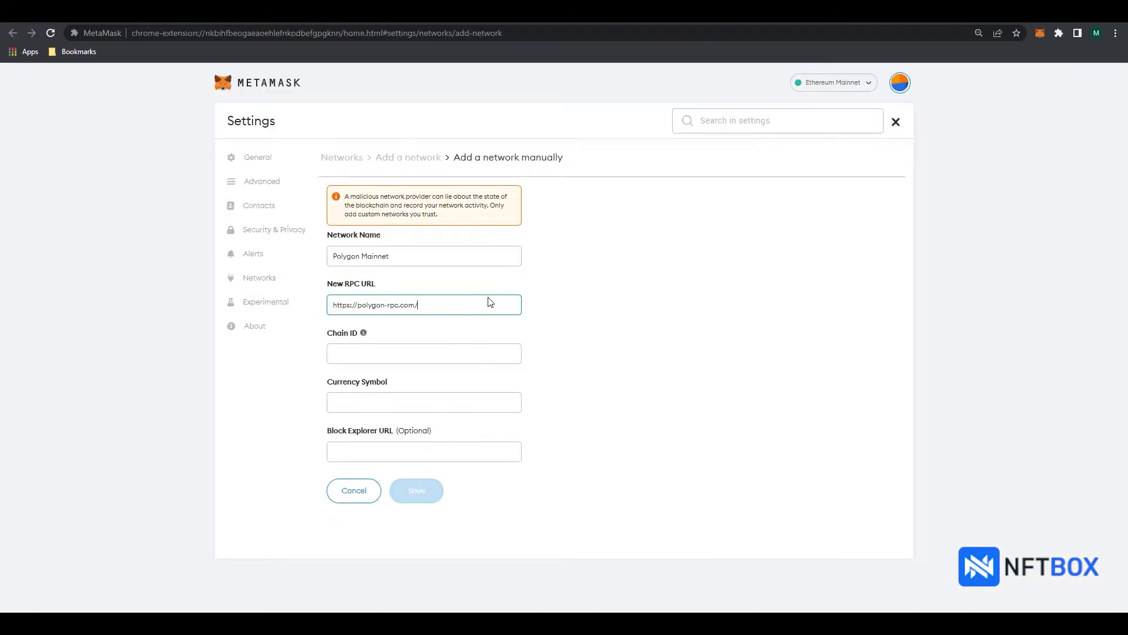
pyautogui.click(420, 350)
pyautogui.hotkey('ctrl', 'v')
pyautogui.hotkey('ctrl', 'shift', 'Tab')
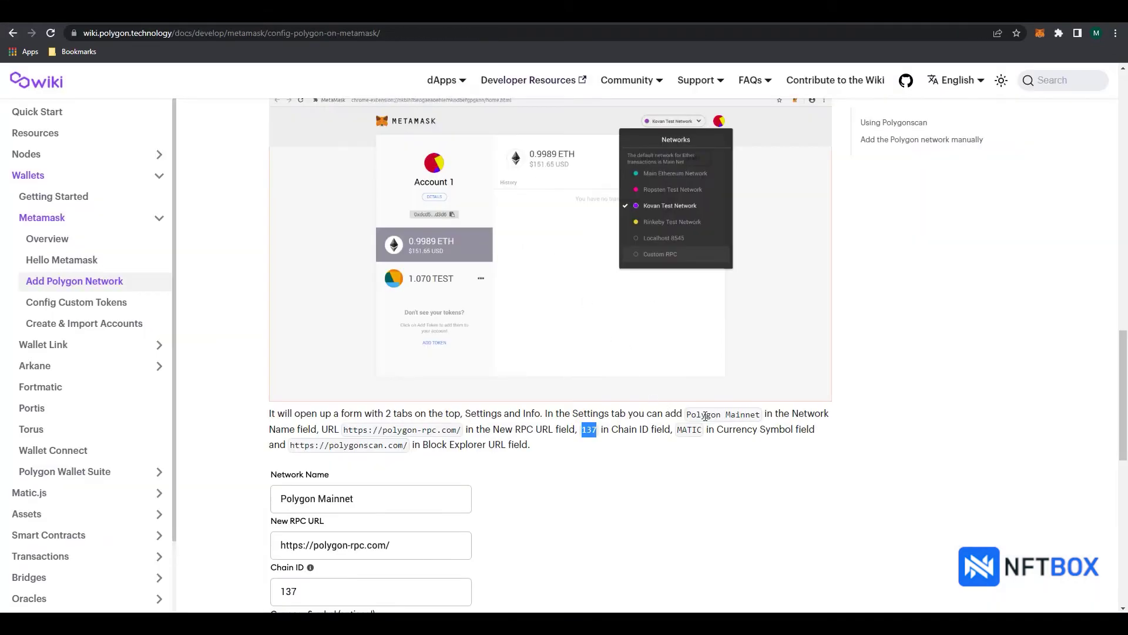
pyautogui.moveTo(678, 430); pyautogui.dragTo(702, 430)
pyautogui.hotkey('ctrl', 'c')
pyautogui.hotkey('ctrl', 'Tab')
pyautogui.click(385, 400)
pyautogui.hotkey('ctrl', 'v')
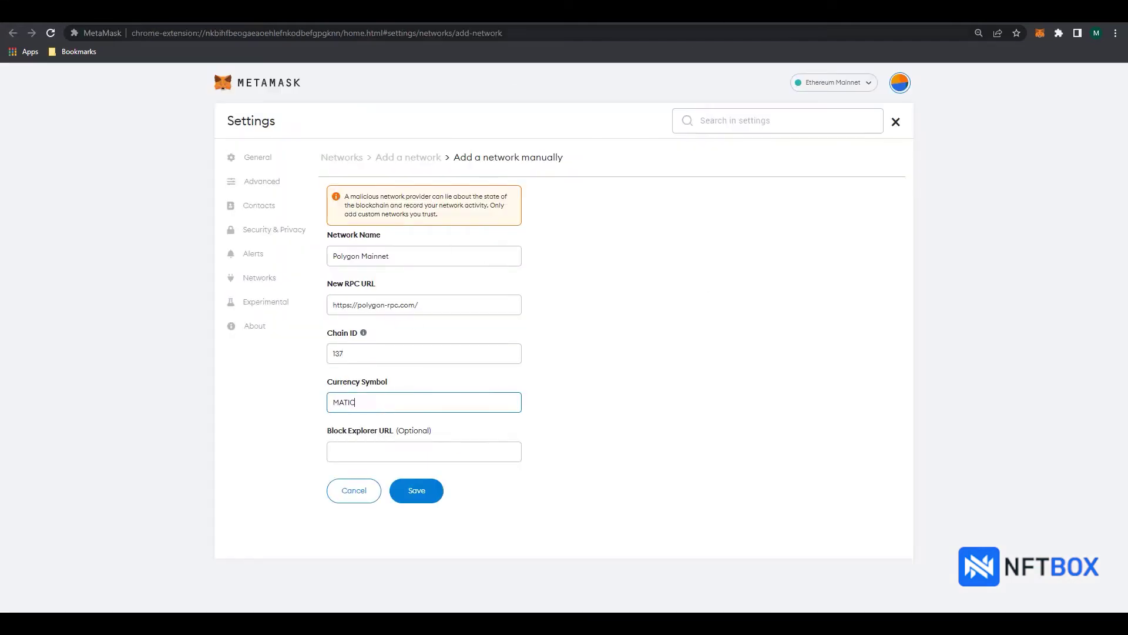
pyautogui.hotkey('ctrl', 'Tab')
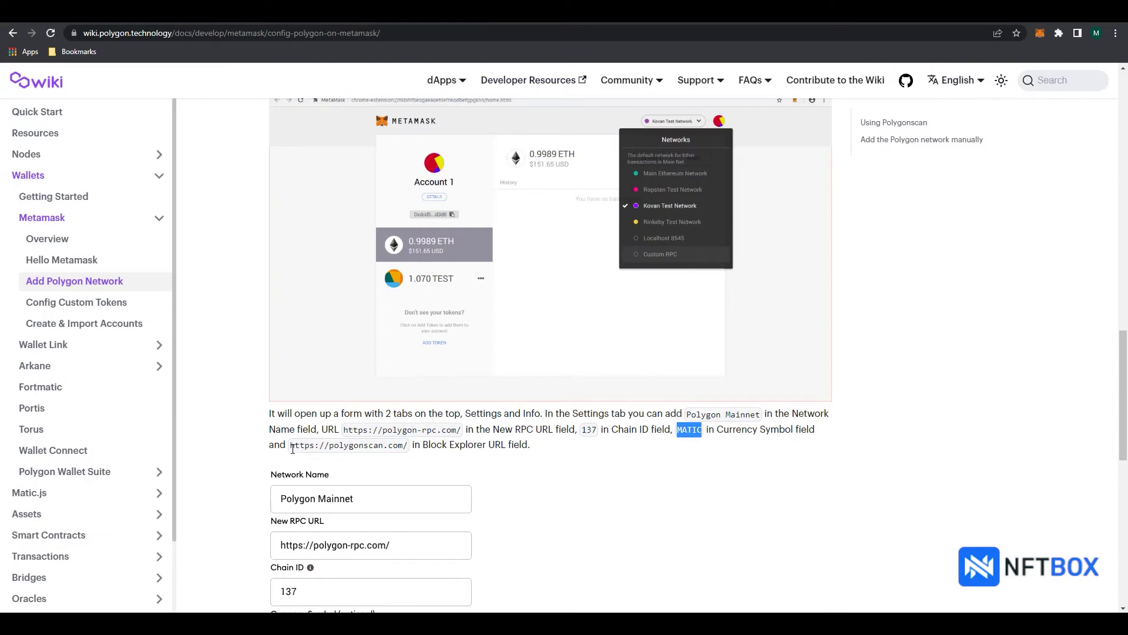
pyautogui.moveTo(290, 445); pyautogui.dragTo(408, 448)
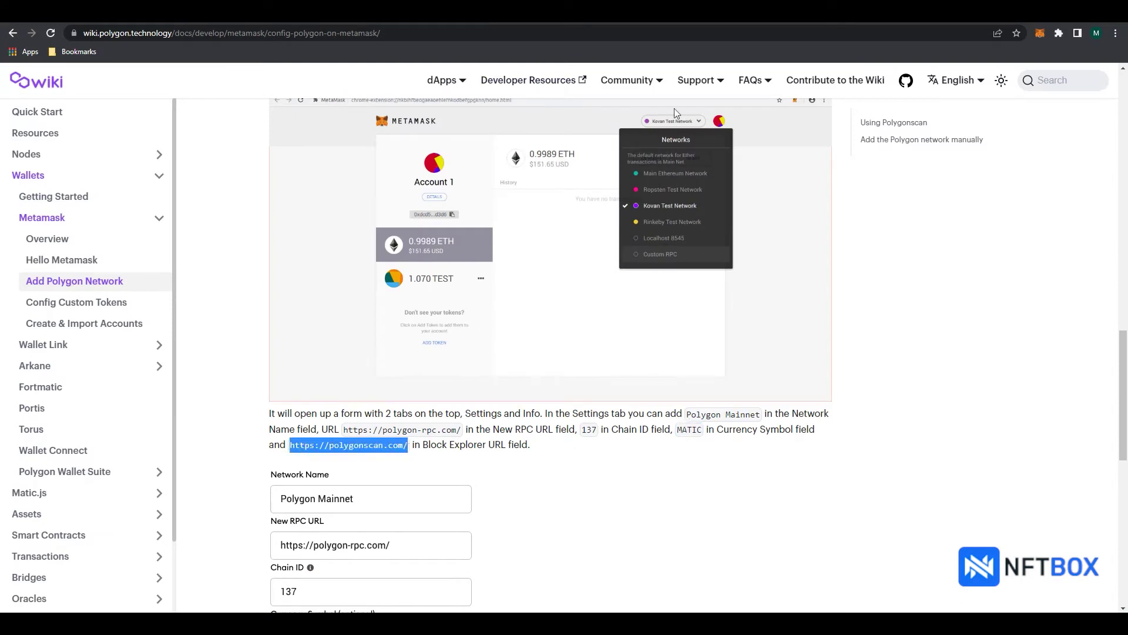
pyautogui.hotkey('ctrl', 'c')
pyautogui.hotkey('ctrl', 'Tab')
pyautogui.click(408, 452)
pyautogui.hotkey('ctrl', 'v')
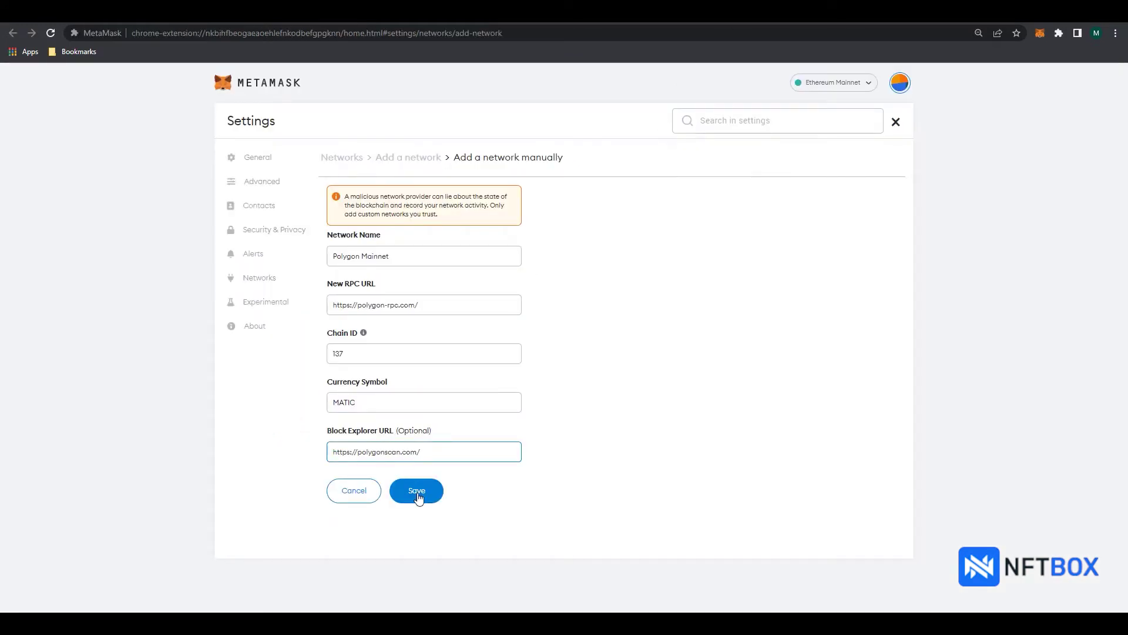
pyautogui.click(417, 494)
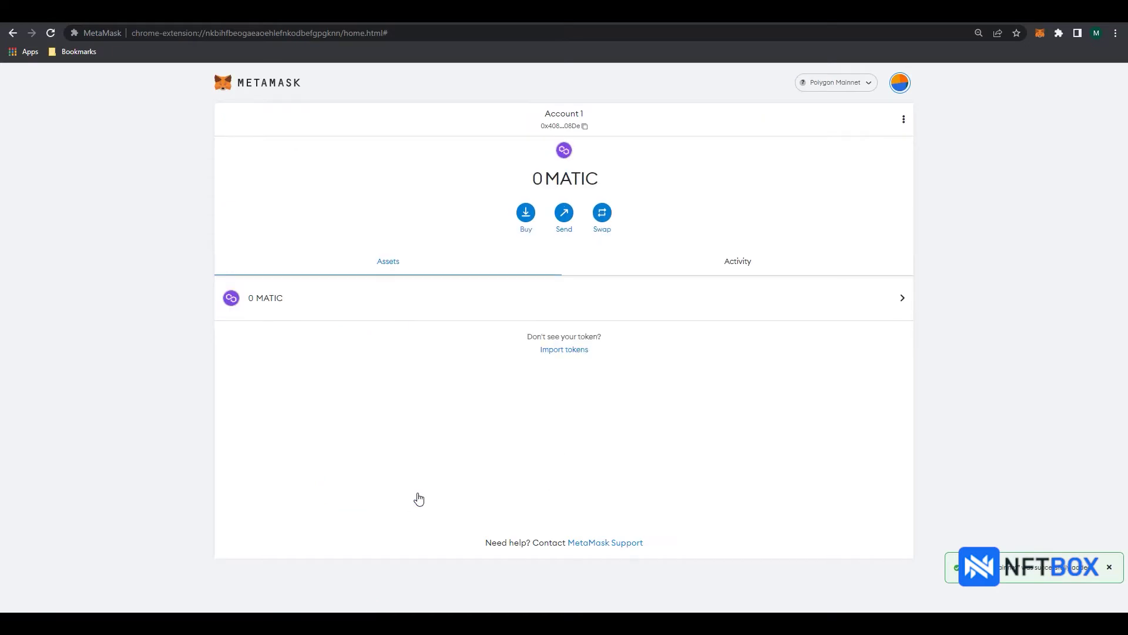
# Step: Save the Mumbai Testnet network with chain ID 80001 and currency MATIC
pyautogui.hotkey('ctrl', 'shift', 'Tab')
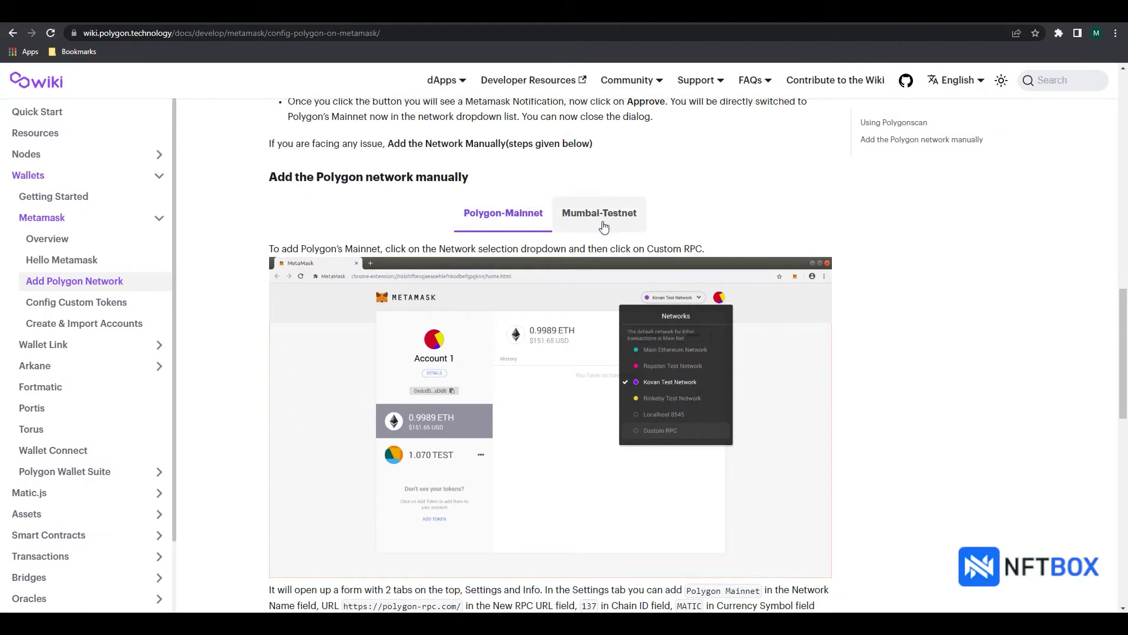
pyautogui.hotkey('ctrl', 'Tab')
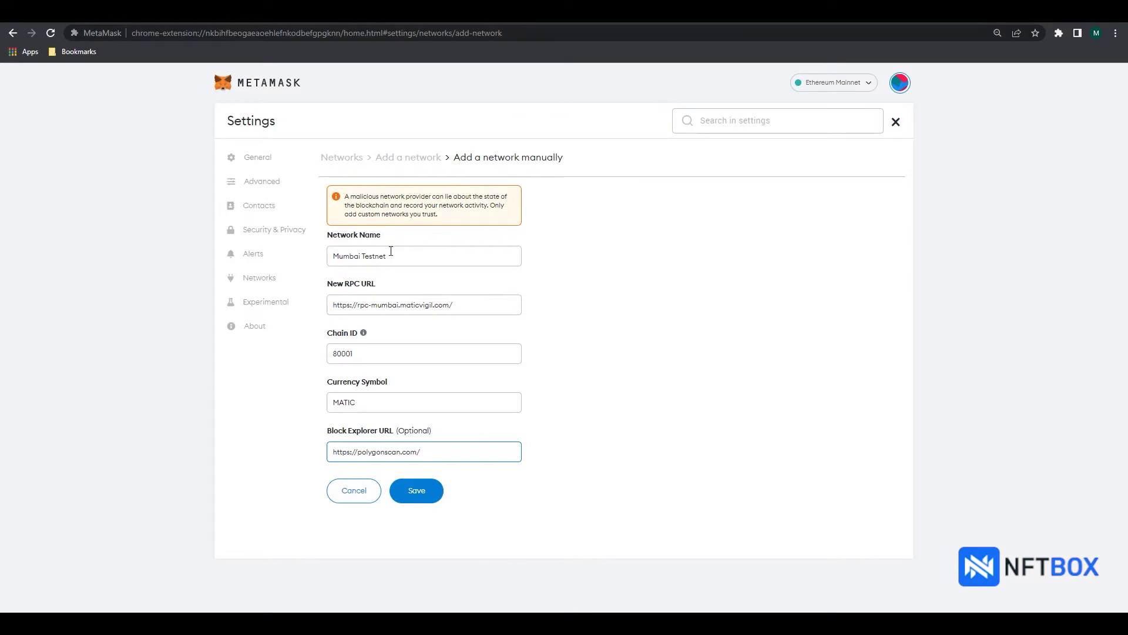
pyautogui.click(427, 490)
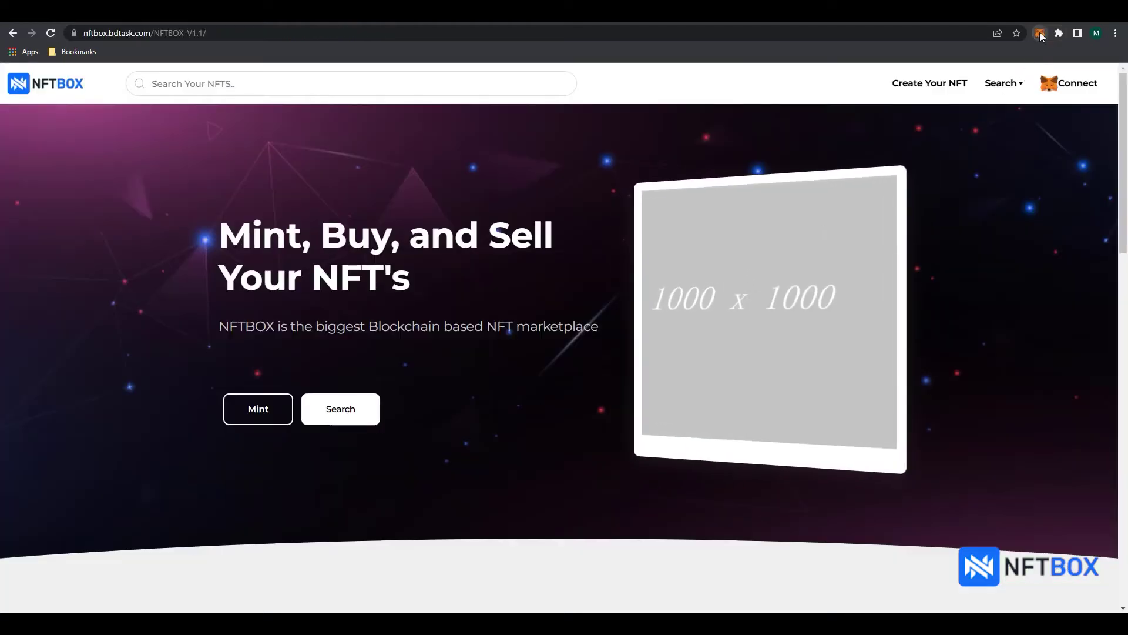
# Step: Check the 1 MATIC Mumbai balance, then connect MetaMask Account 1 to NFTBOX
pyautogui.click(1040, 33)
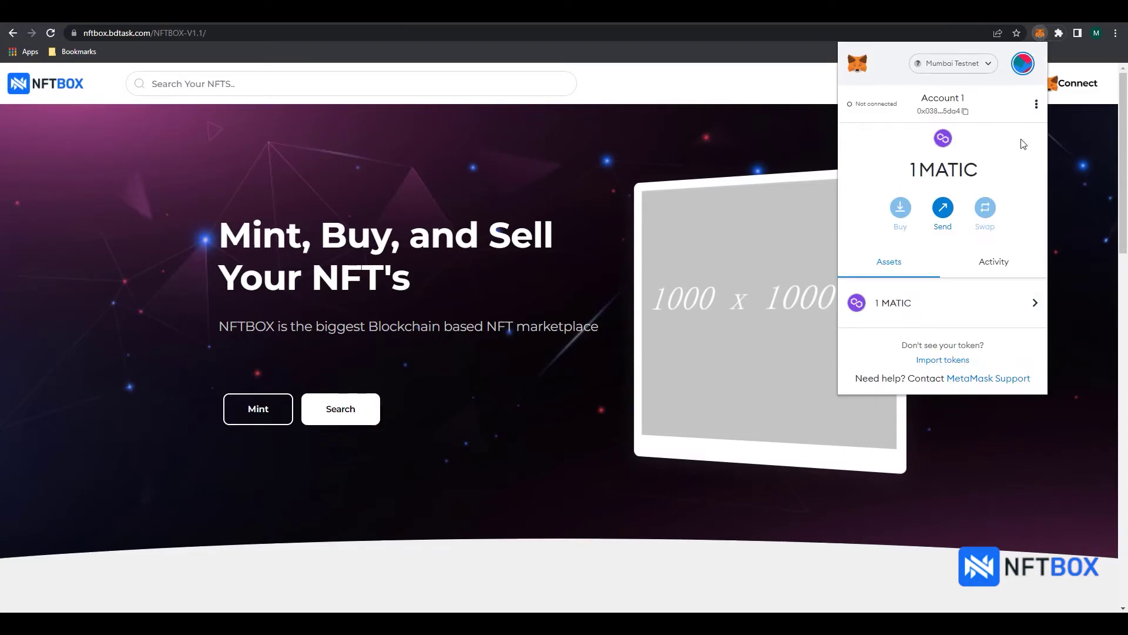
pyautogui.click(1043, 34)
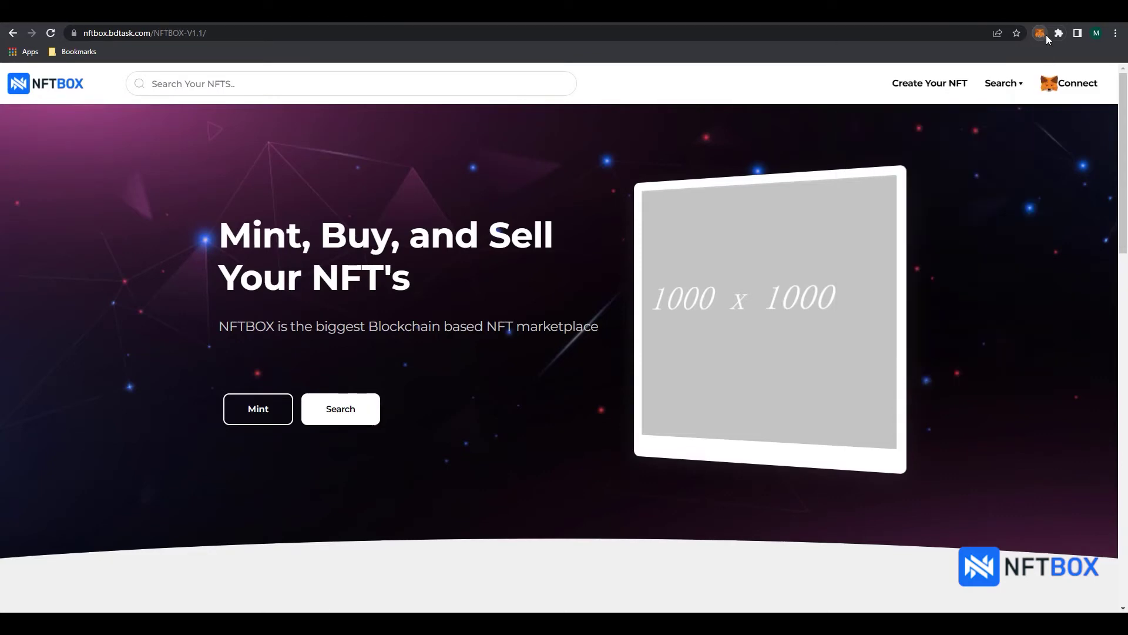
pyautogui.click(1071, 88)
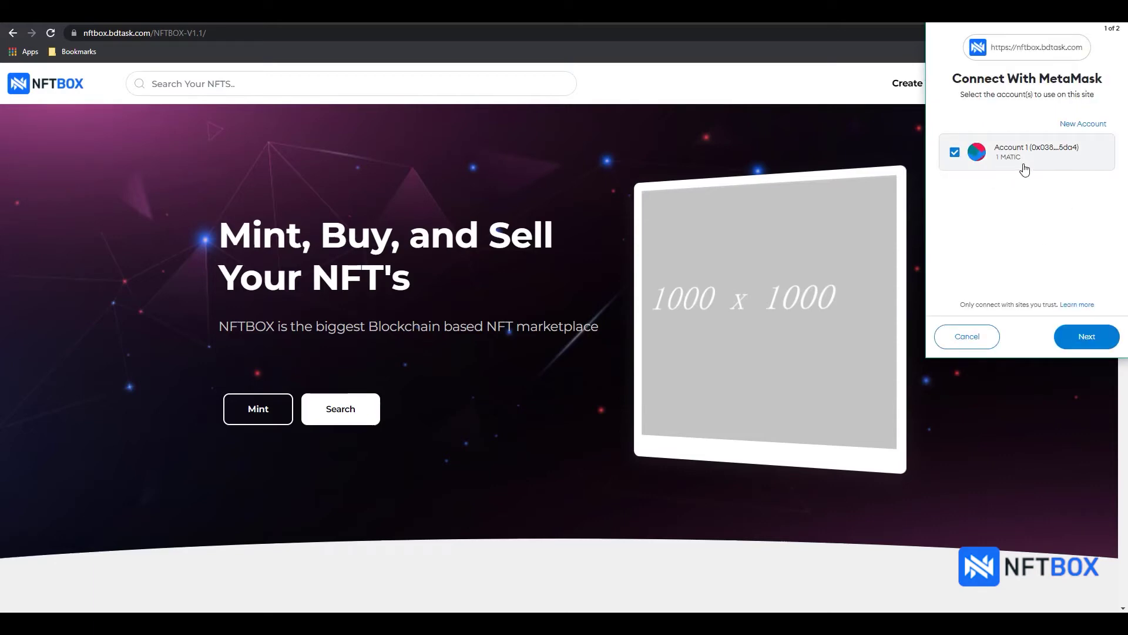
pyautogui.click(1082, 340)
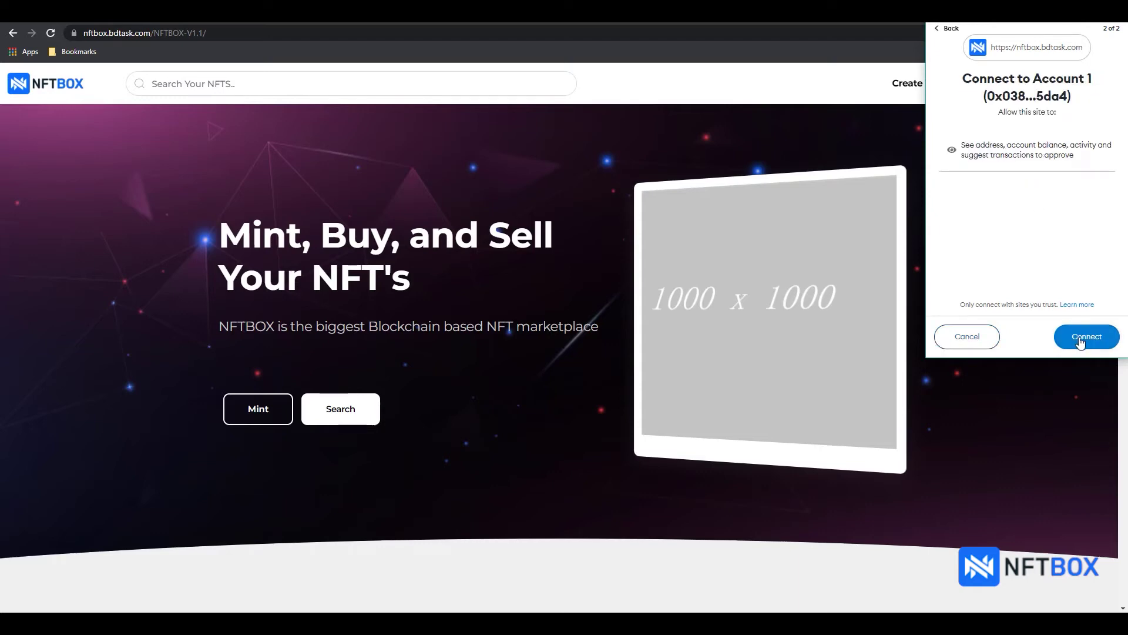
pyautogui.click(1087, 341)
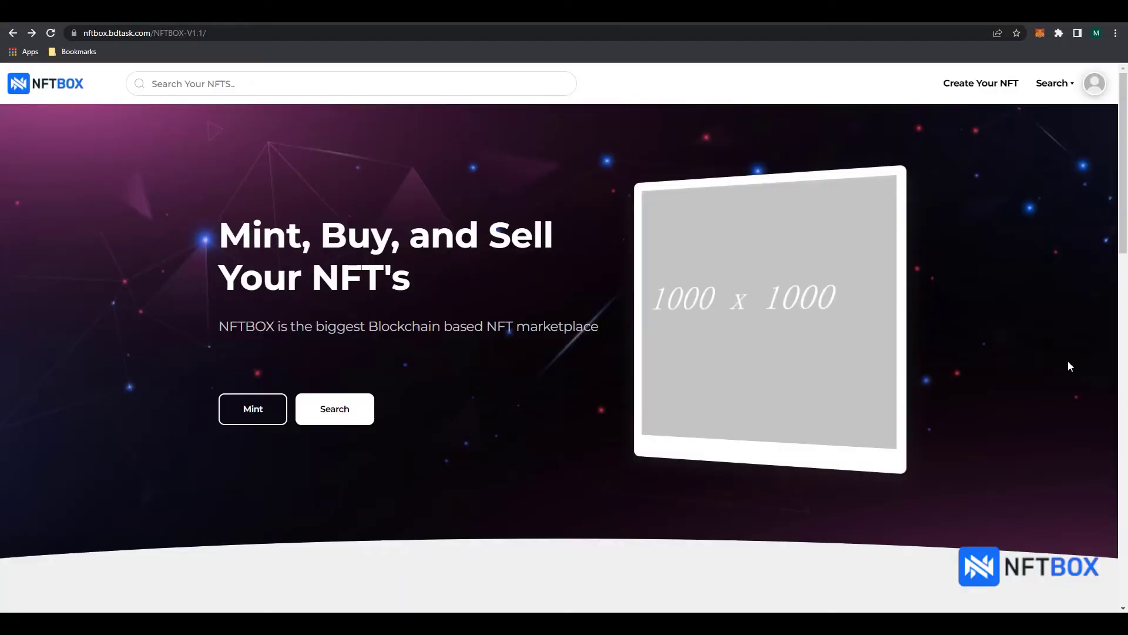
# Step: In profile settings, enter name Bdtask Limited, website bdtask.com and the contact e-mail address
pyautogui.click(1094, 82)
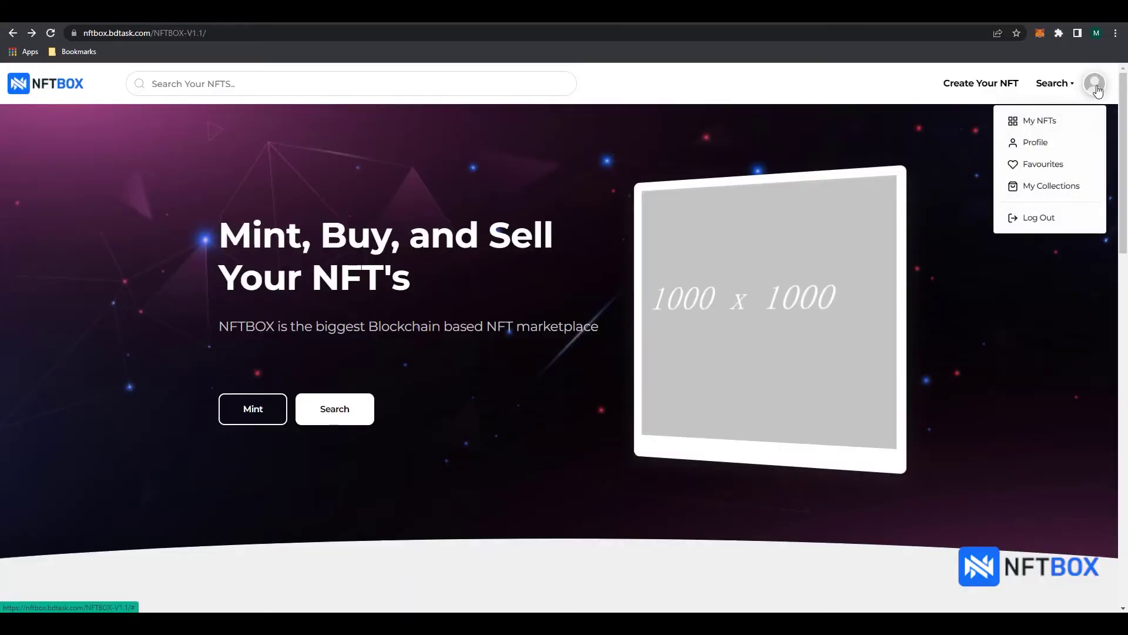
pyautogui.click(1040, 150)
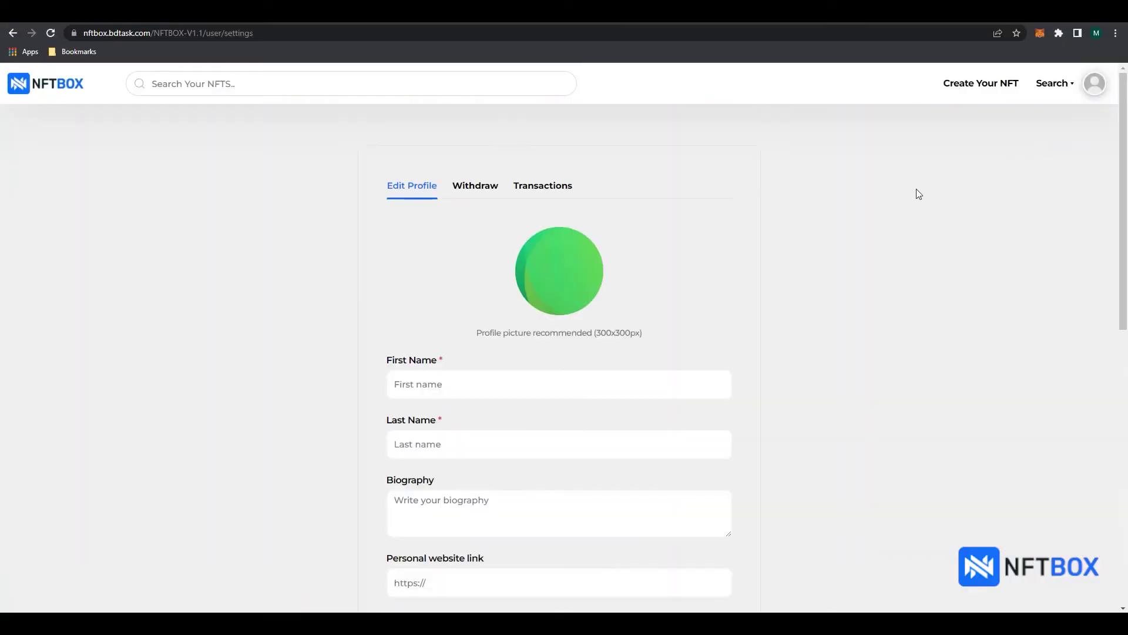
pyautogui.click(536, 372)
pyautogui.write('Bdtask')
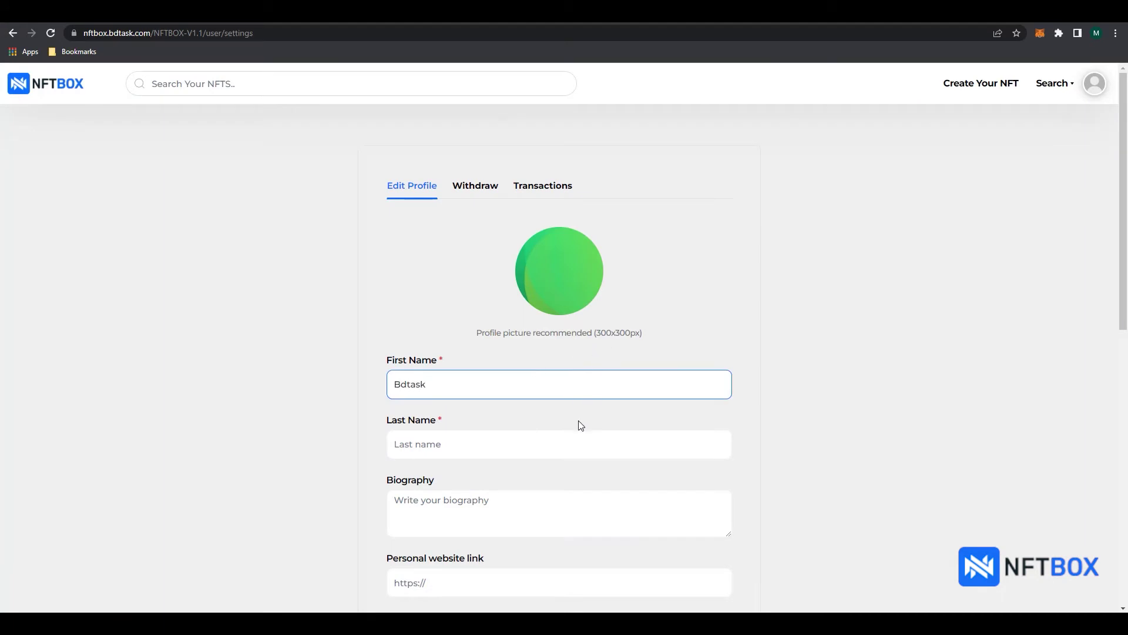
pyautogui.click(569, 443)
pyautogui.write('Limited')
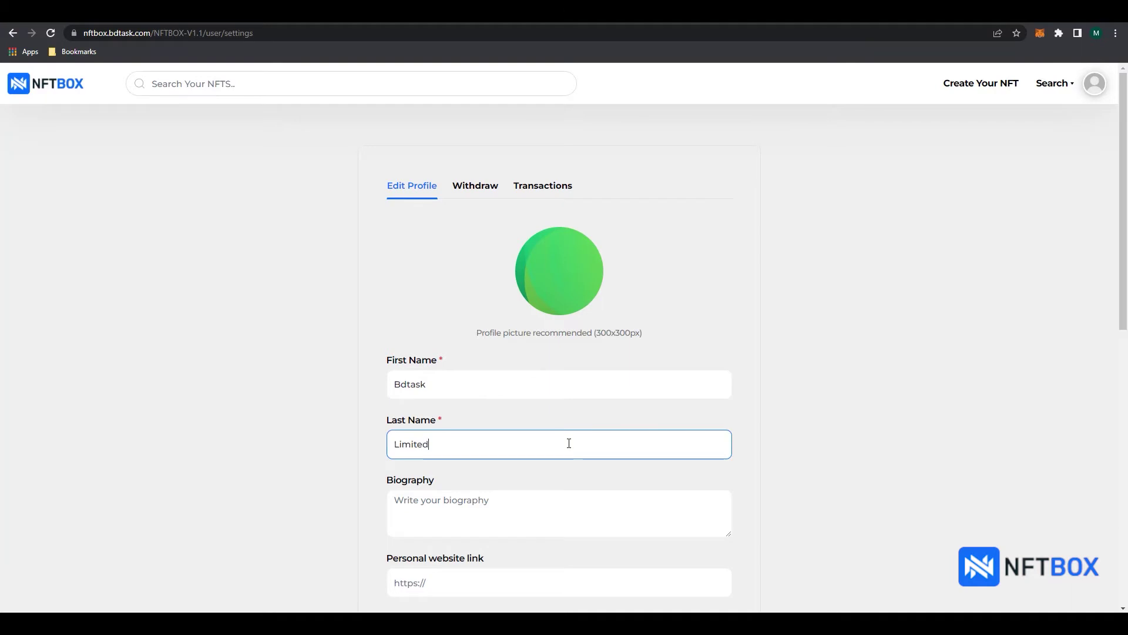
pyautogui.scroll(-3, 549, 445)
pyautogui.click(520, 410)
pyautogui.write('bdtask.com')
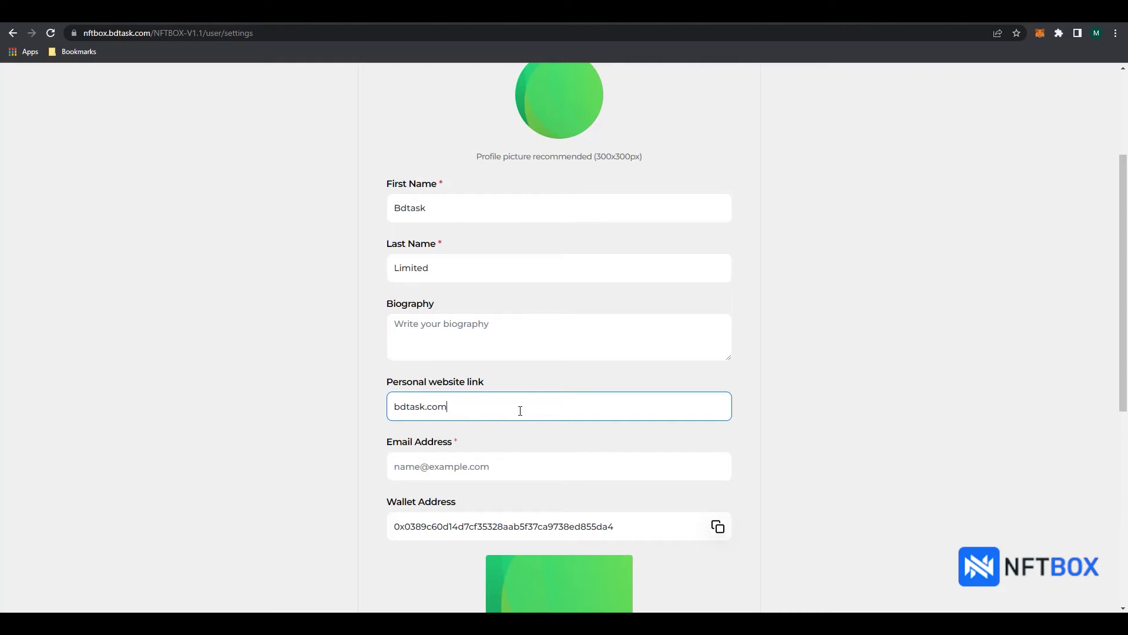
pyautogui.click(487, 467)
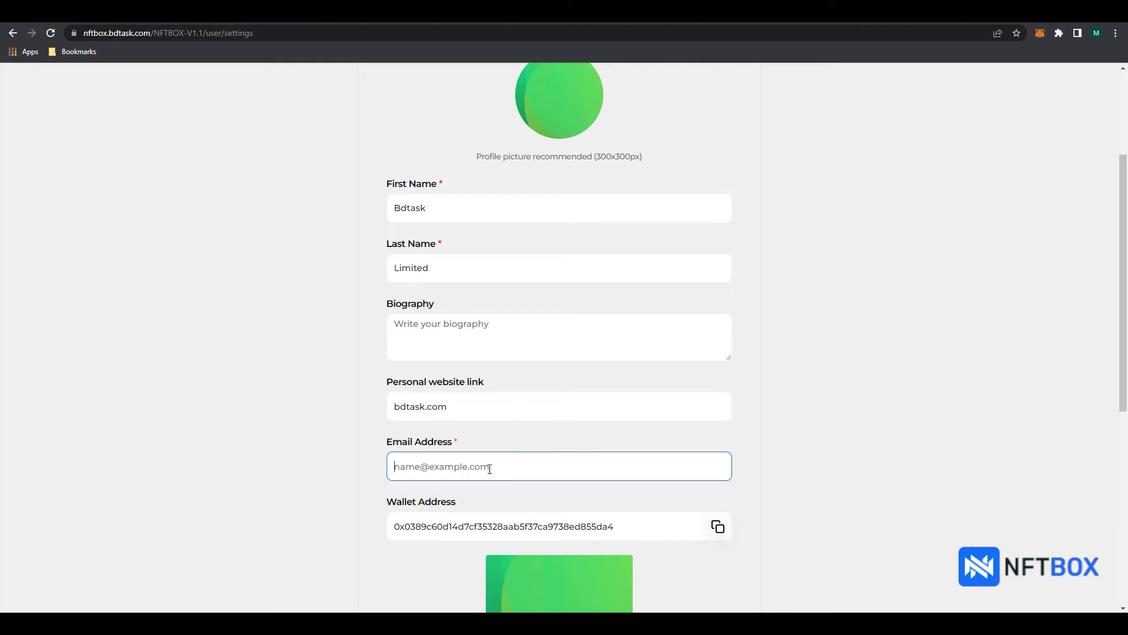
pyautogui.scroll(2, 553, 150)
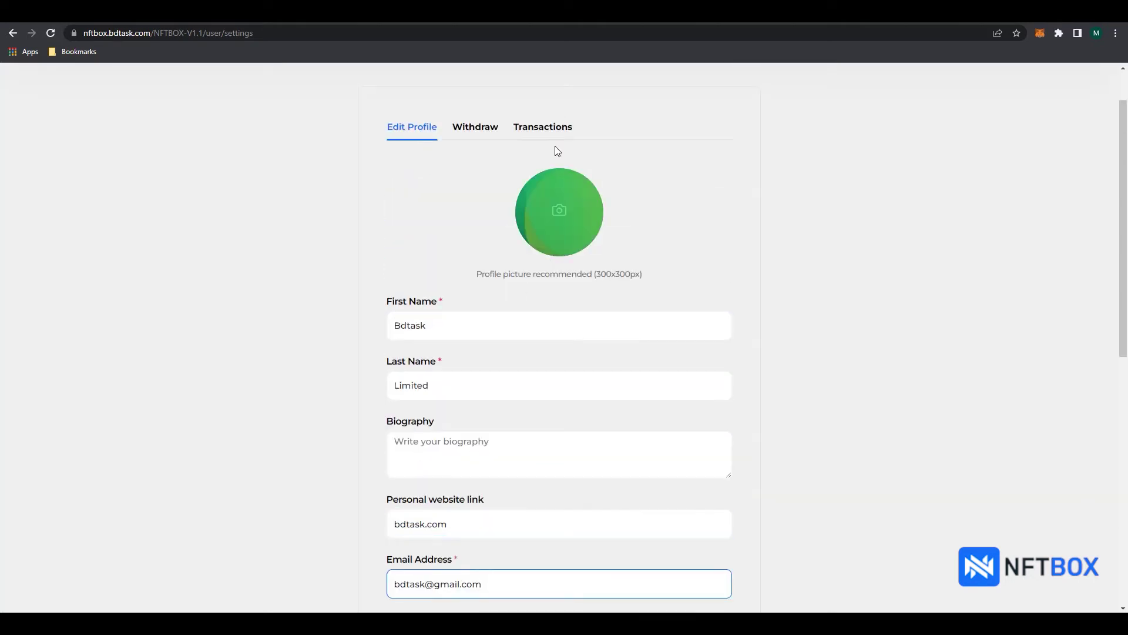
# Step: Upload bdtask_logo.png as profile picture and Bdtask_banner.jpg as banner, then update the profile
pyautogui.click(559, 211)
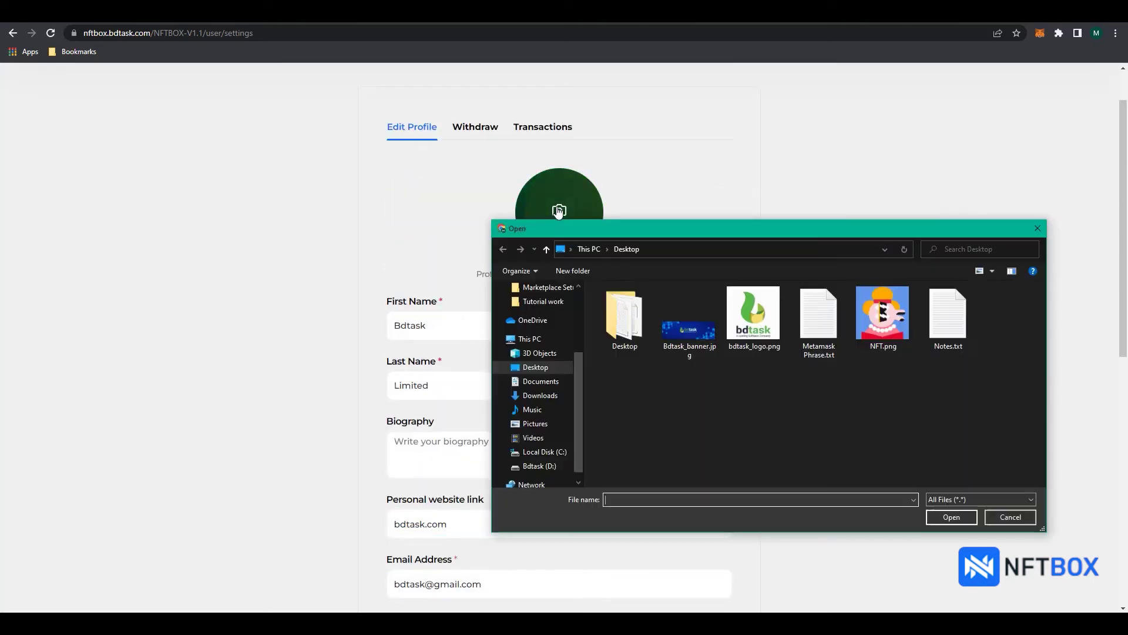
pyautogui.click(752, 323)
pyautogui.click(949, 516)
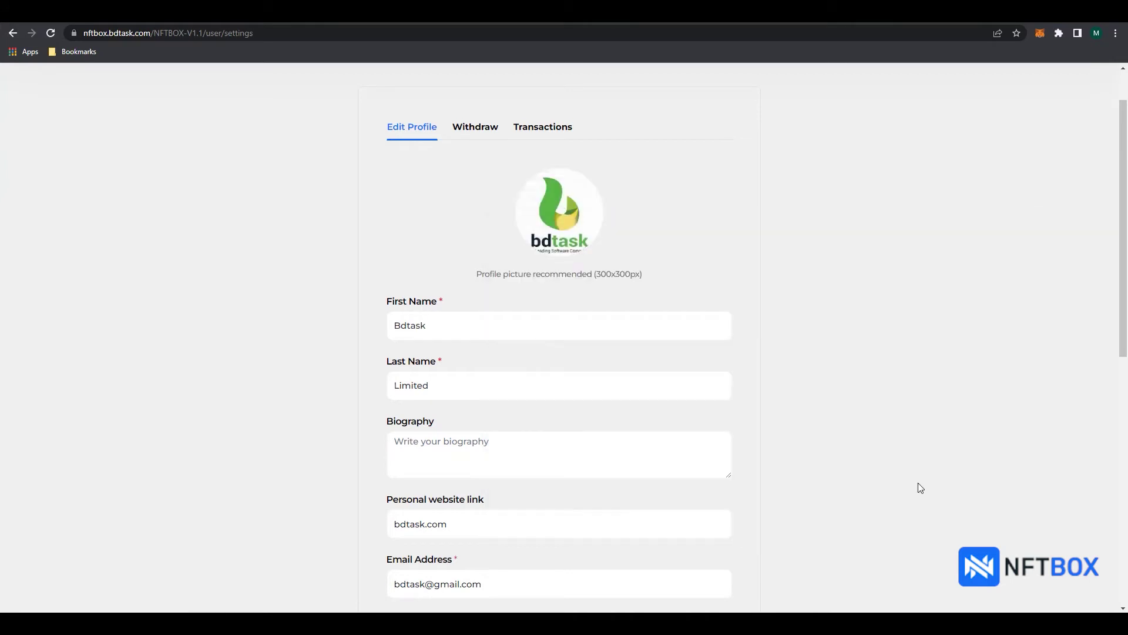
pyautogui.scroll(-4, 800, 326)
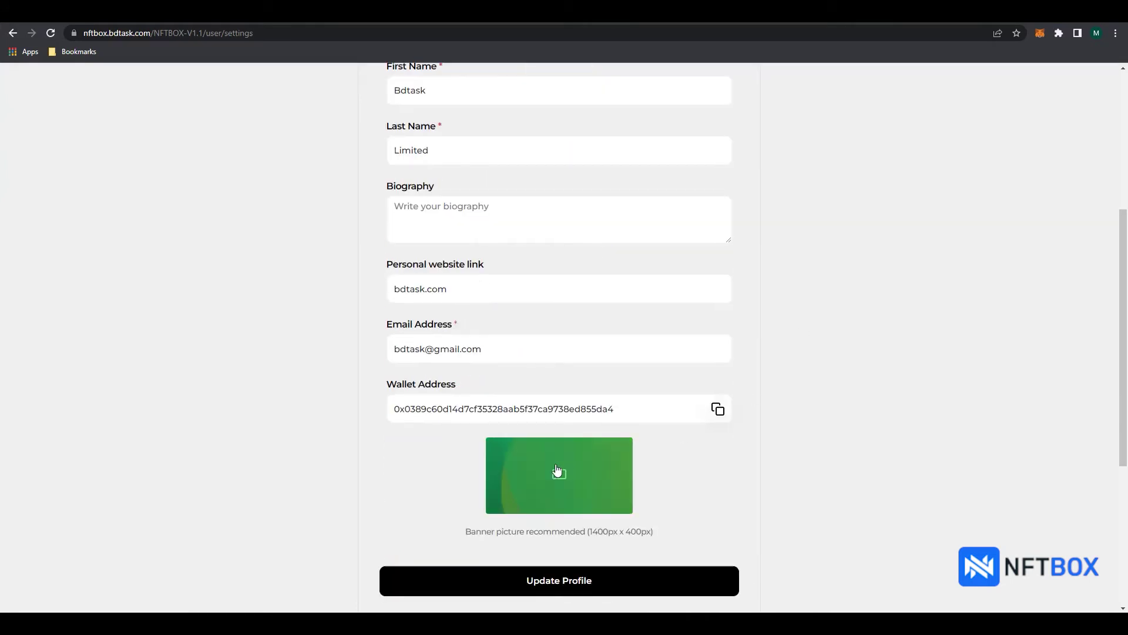
pyautogui.click(555, 470)
pyautogui.click(689, 320)
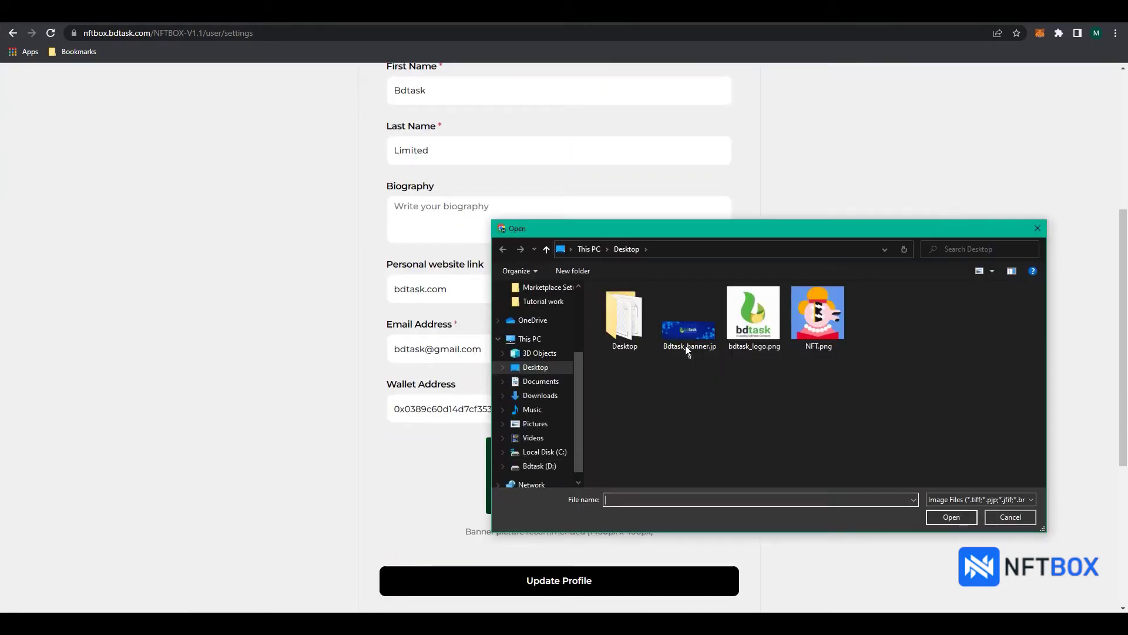
pyautogui.click(952, 517)
pyautogui.scroll(-2, 849, 461)
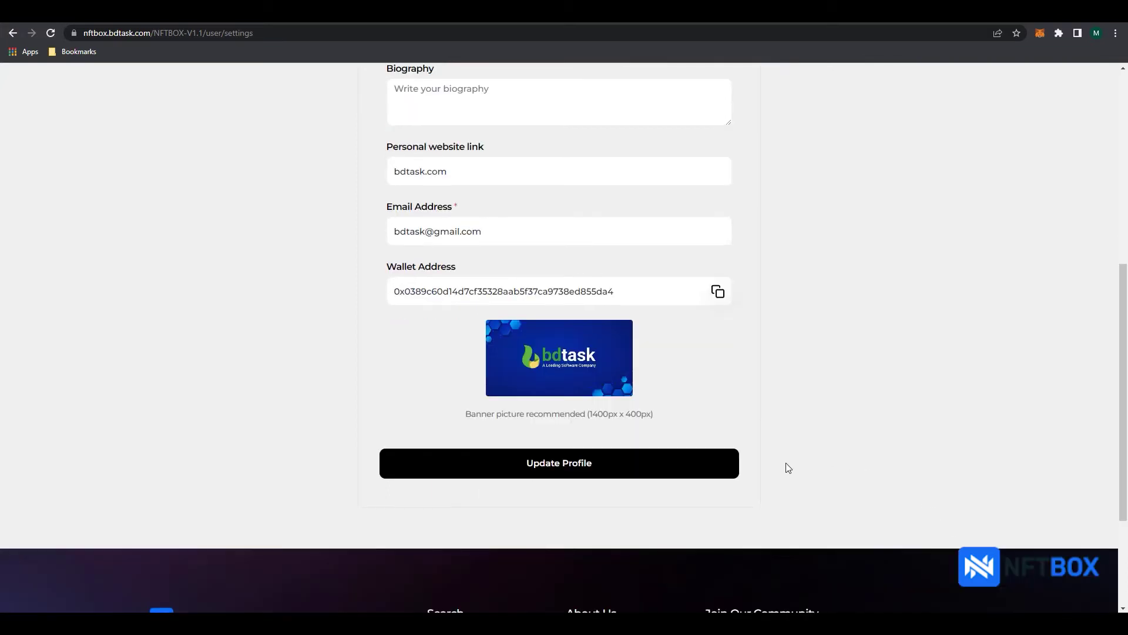
pyautogui.click(563, 477)
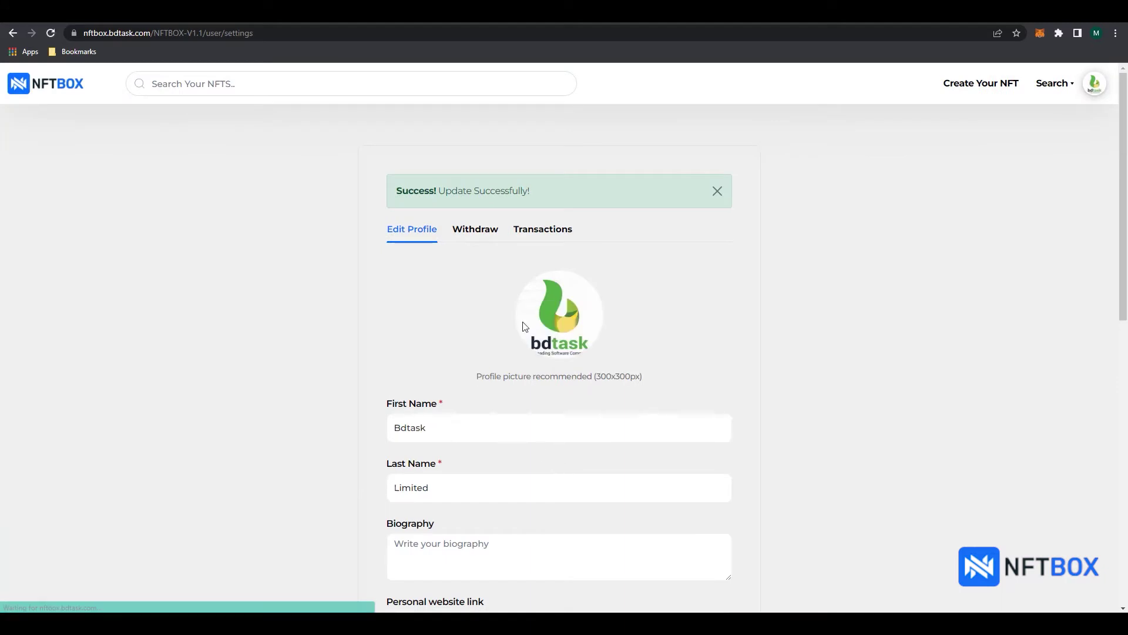
# Step: View the profile dashboard with its new banner, then go to My Collections and start a new collection
pyautogui.click(1095, 83)
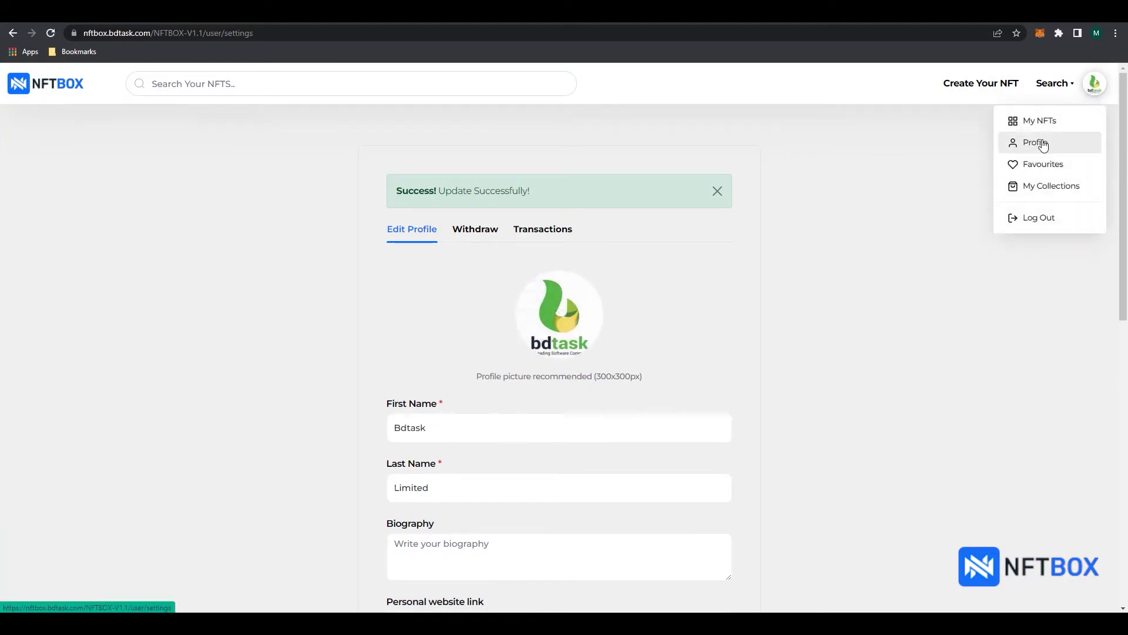
pyautogui.click(1040, 122)
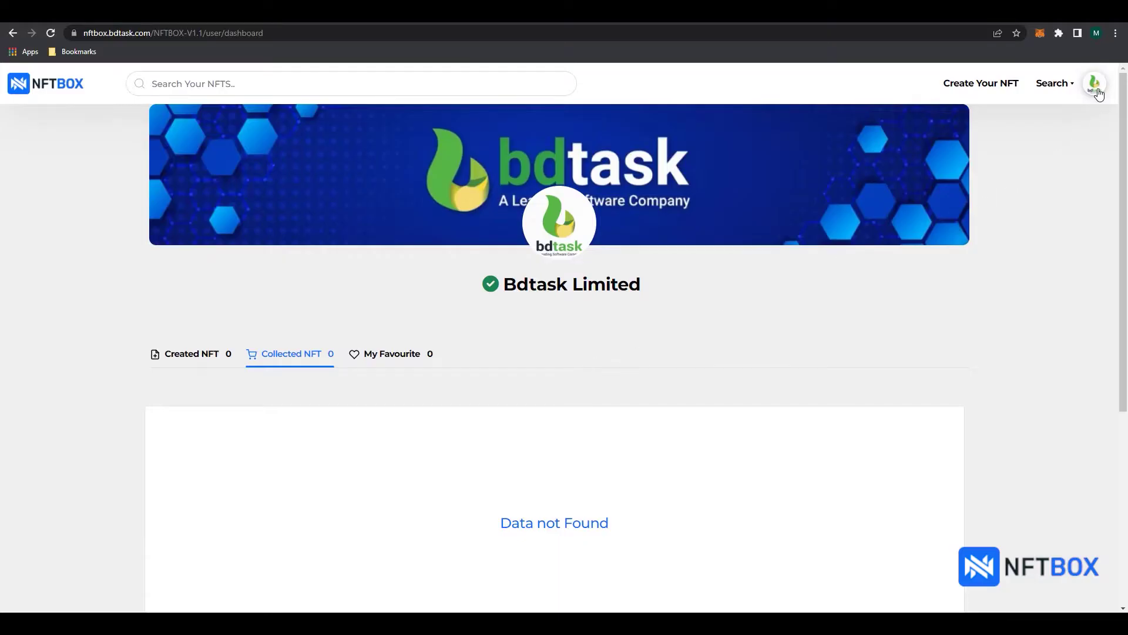
pyautogui.click(1096, 92)
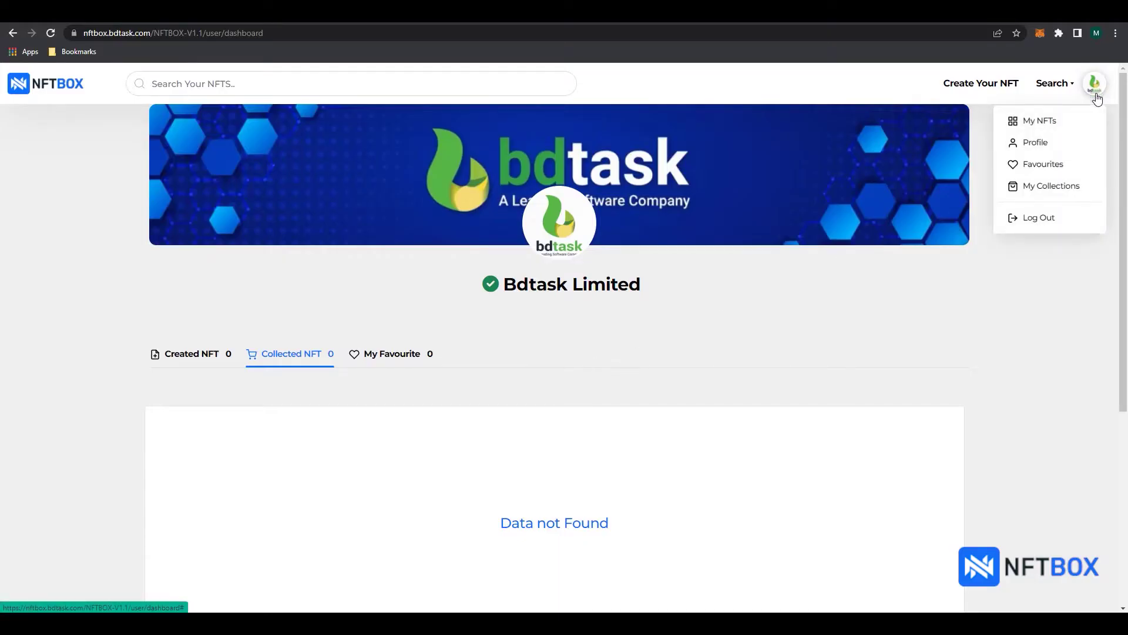
pyautogui.click(1047, 188)
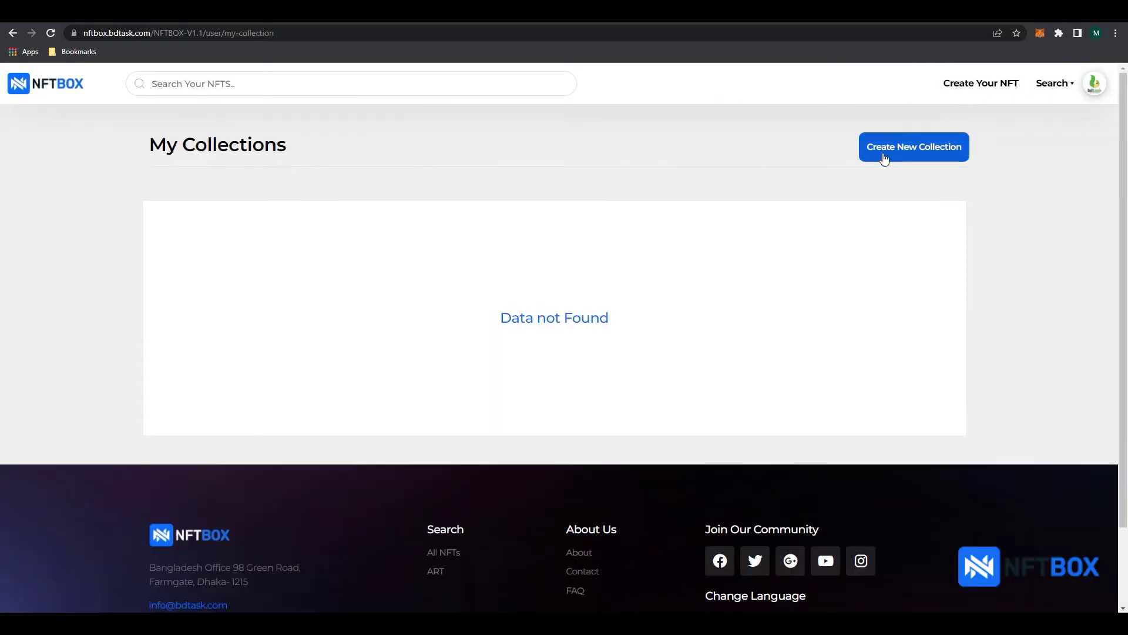
pyautogui.click(885, 159)
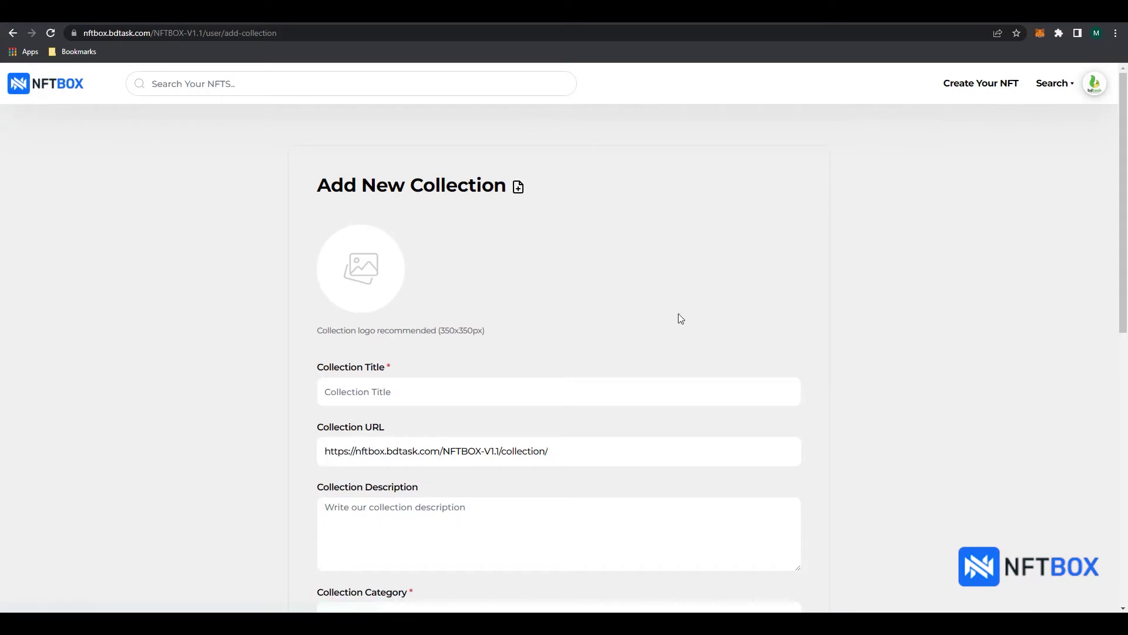
# Step: Enter title 'Bdtask Collection', URL bdtaskcollection, description 'Collection for Bdtask', and category ART
pyautogui.click(456, 391)
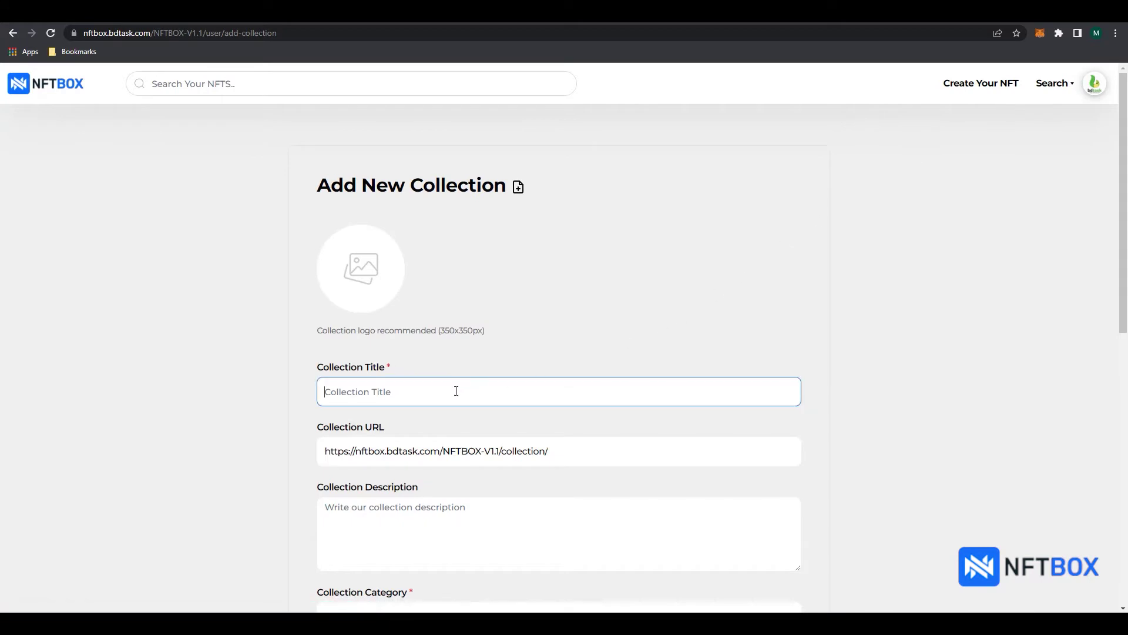
pyautogui.write('Bdtask Collection')
pyautogui.click(567, 472)
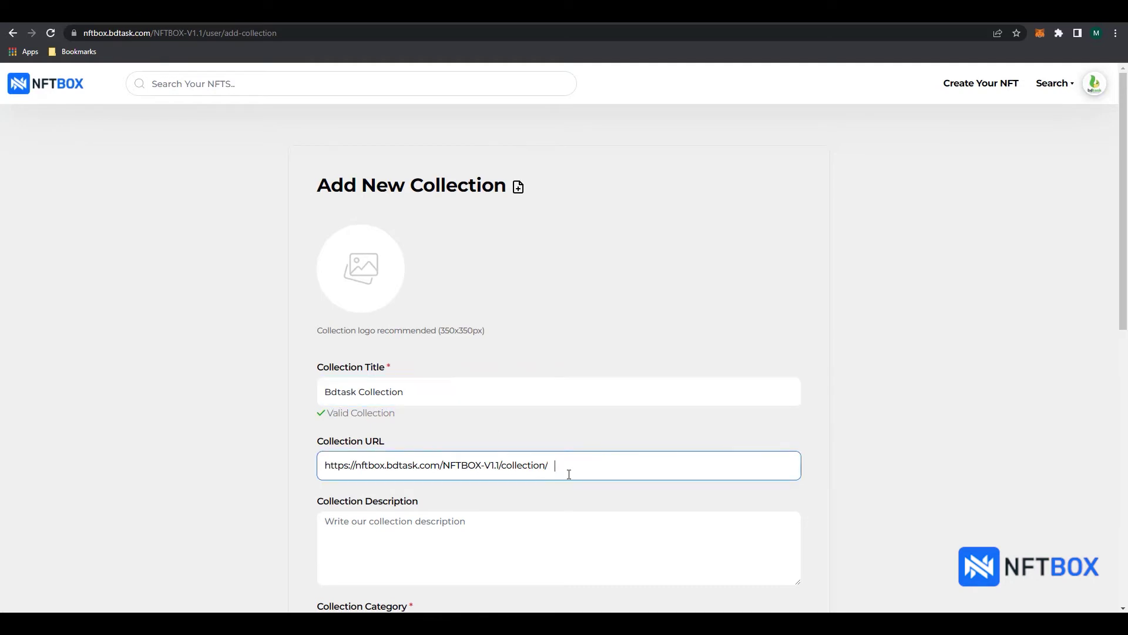
pyautogui.write('bdtaskcollection')
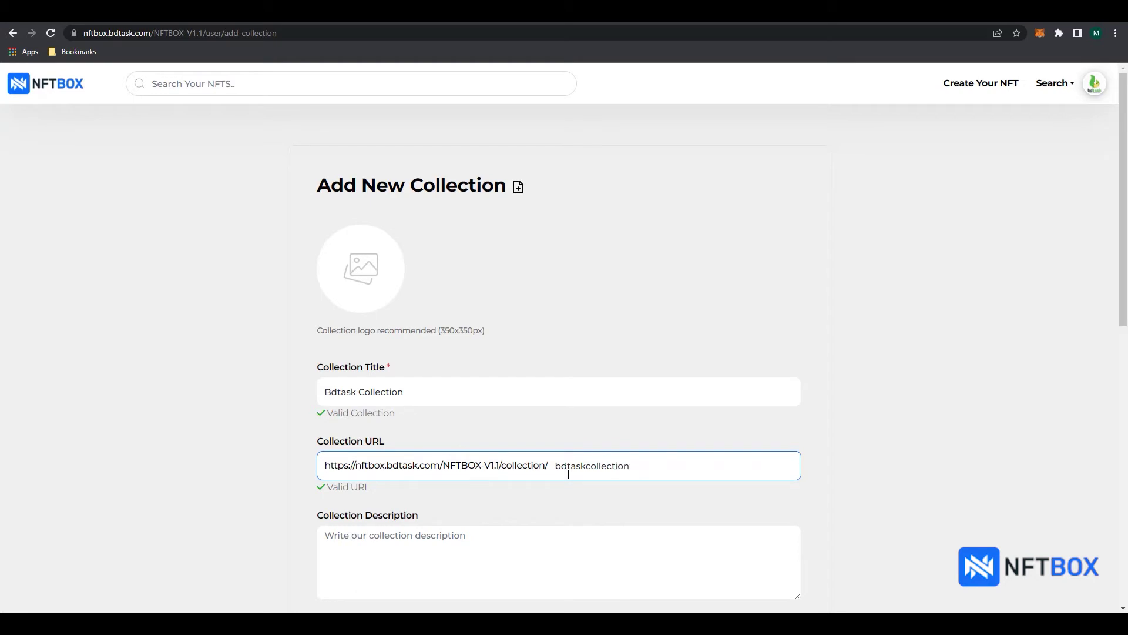
pyautogui.scroll(-3, 567, 472)
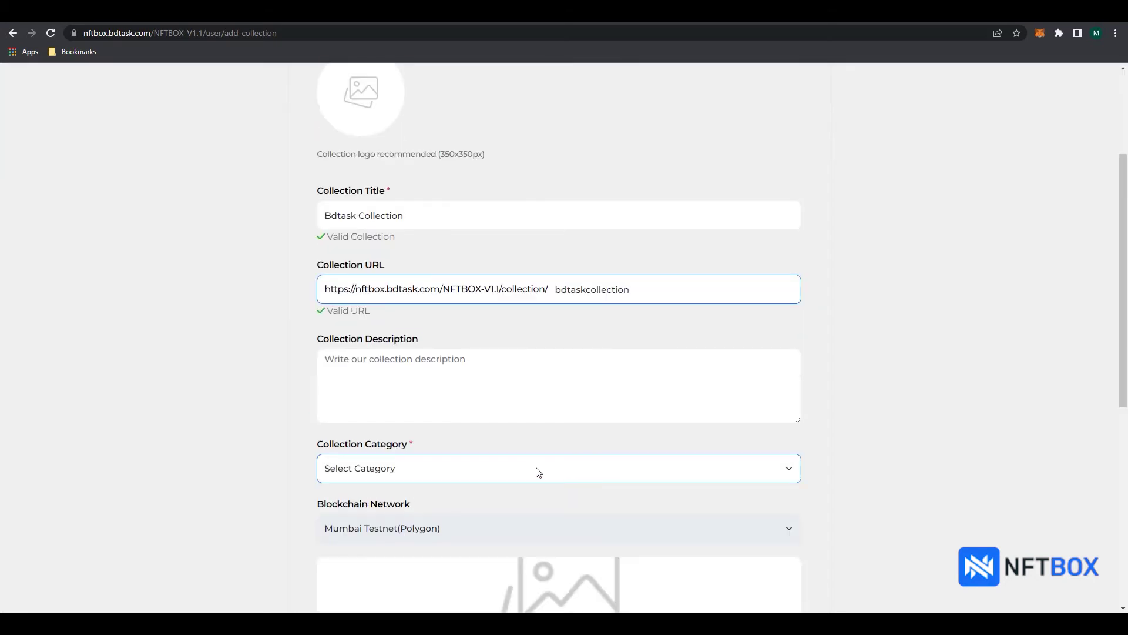
pyautogui.scroll(-1, 517, 411)
pyautogui.click(491, 330)
pyautogui.write('Collection')
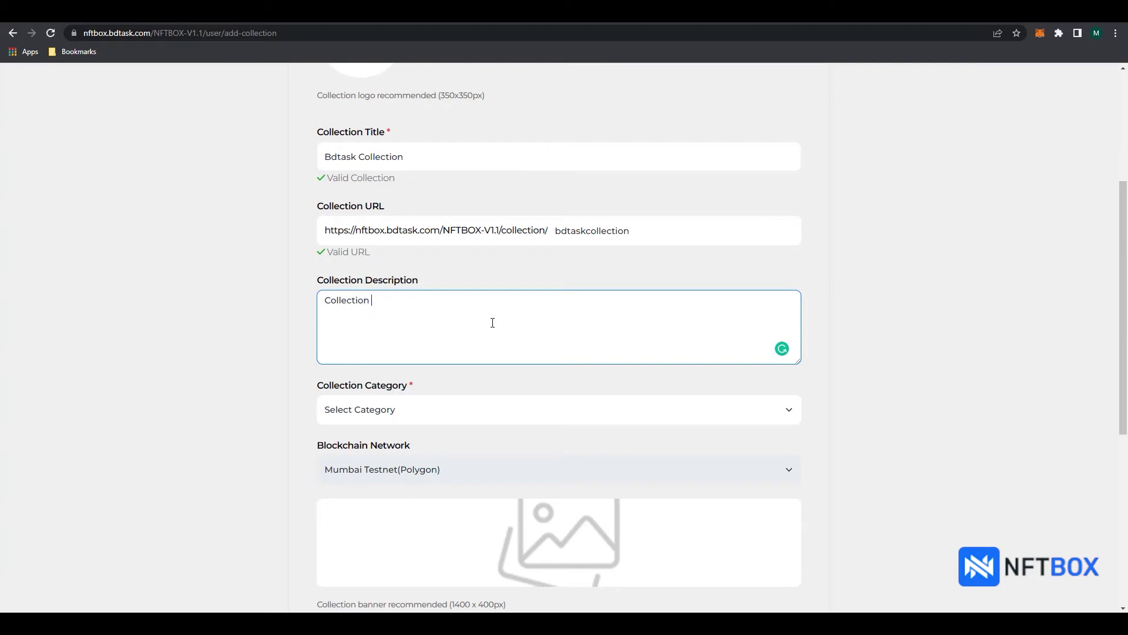
pyautogui.write(' for Bdtask')
pyautogui.click(421, 412)
pyautogui.click(387, 443)
pyautogui.scroll(-2, 390, 448)
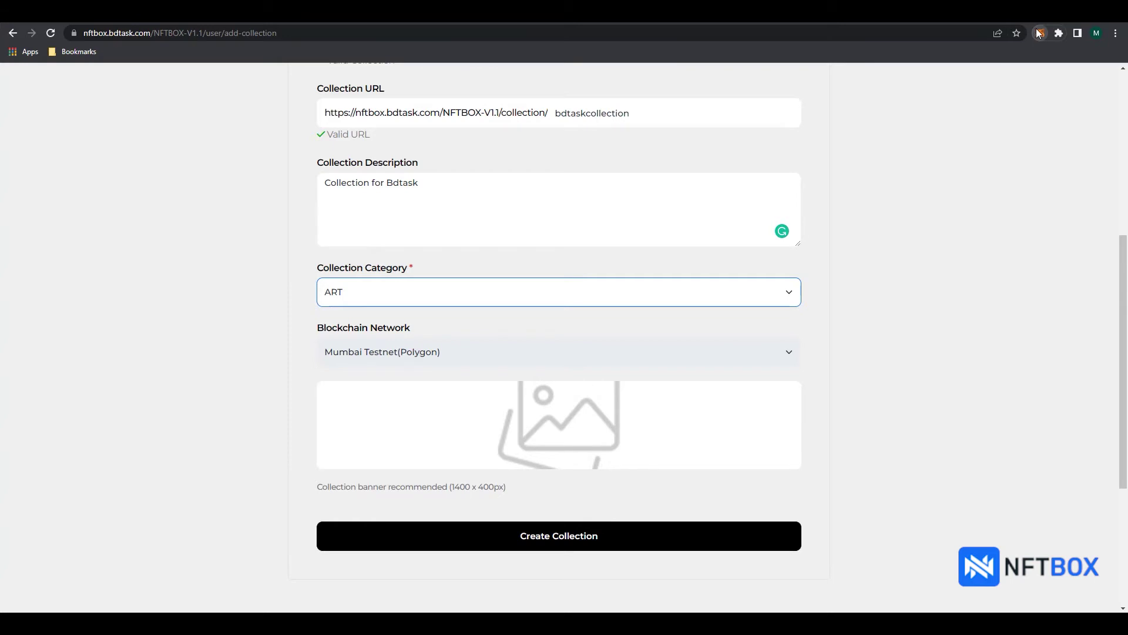
# Step: Check the MATIC balance, add Bdtask_banner.jpg as banner and bdtask_logo.png as logo, and create the collection
pyautogui.click(1039, 34)
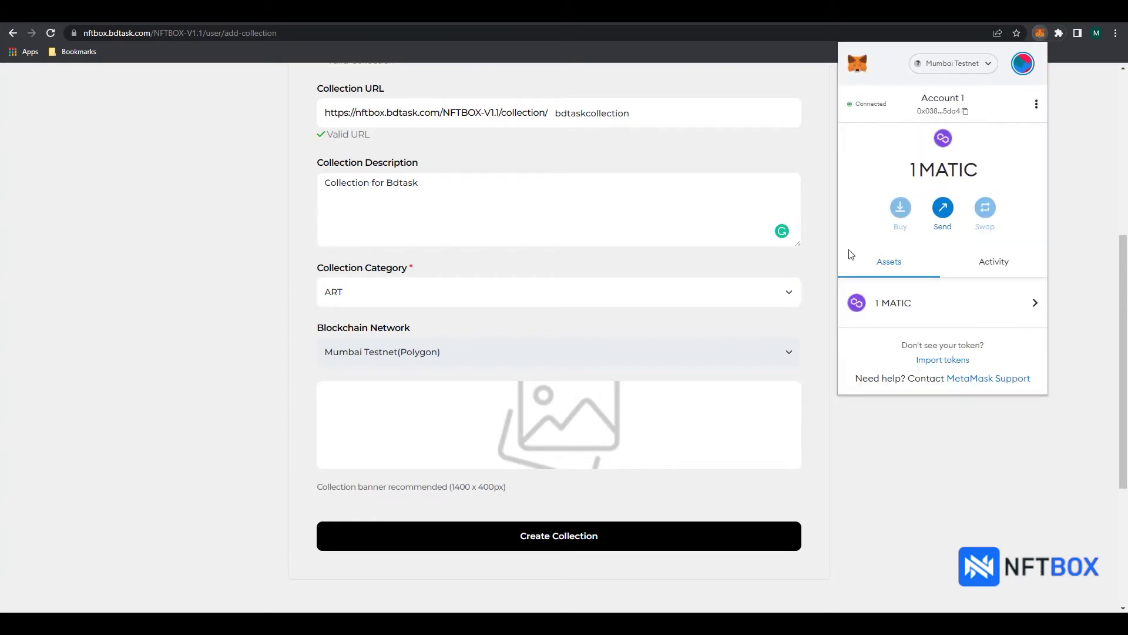
pyautogui.click(809, 360)
pyautogui.click(591, 425)
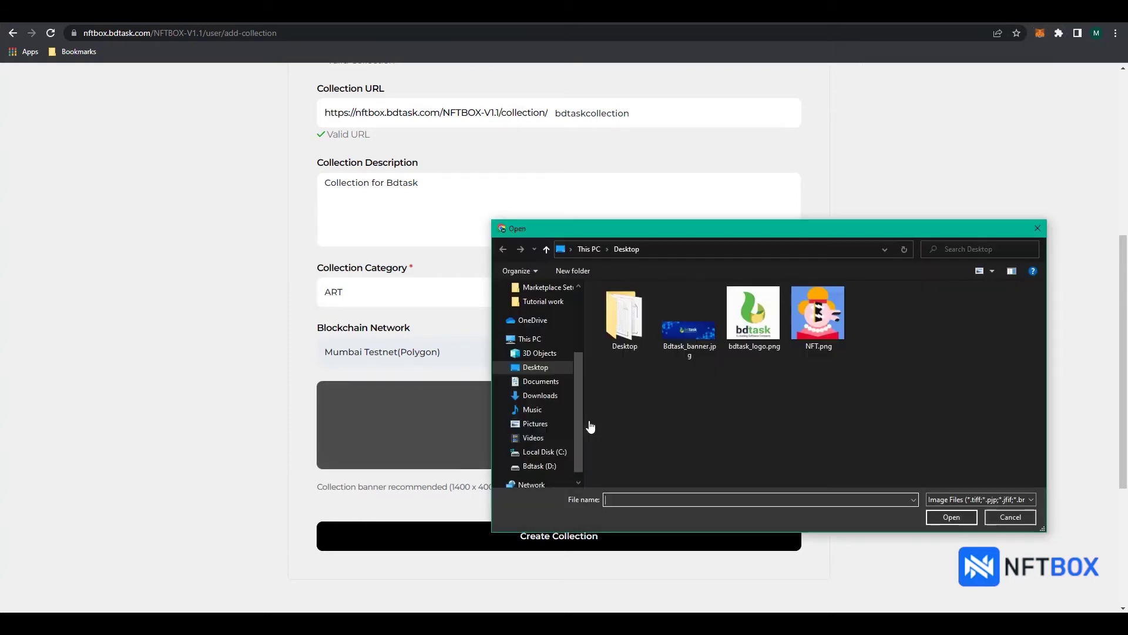
pyautogui.click(689, 332)
pyautogui.click(947, 515)
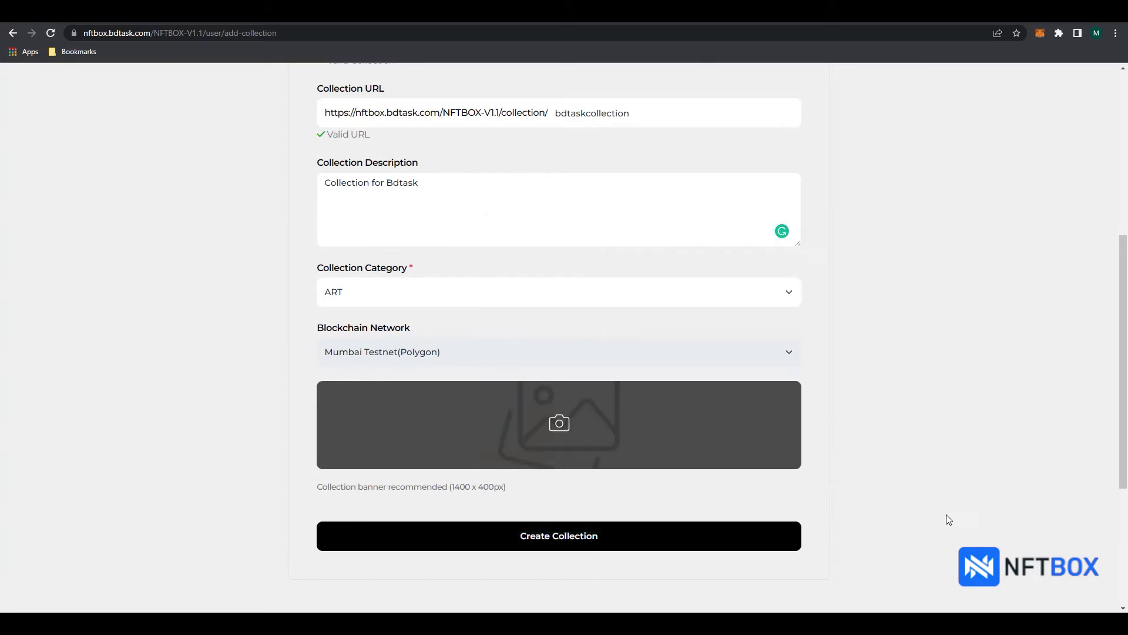
pyautogui.scroll(4, 834, 454)
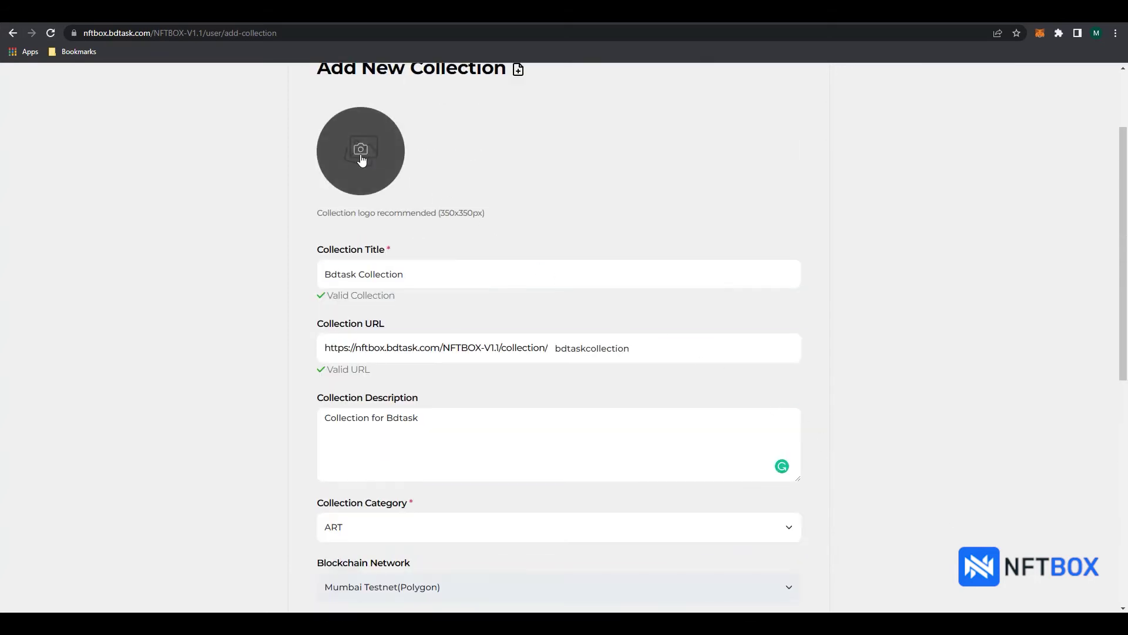
pyautogui.click(361, 154)
pyautogui.click(754, 315)
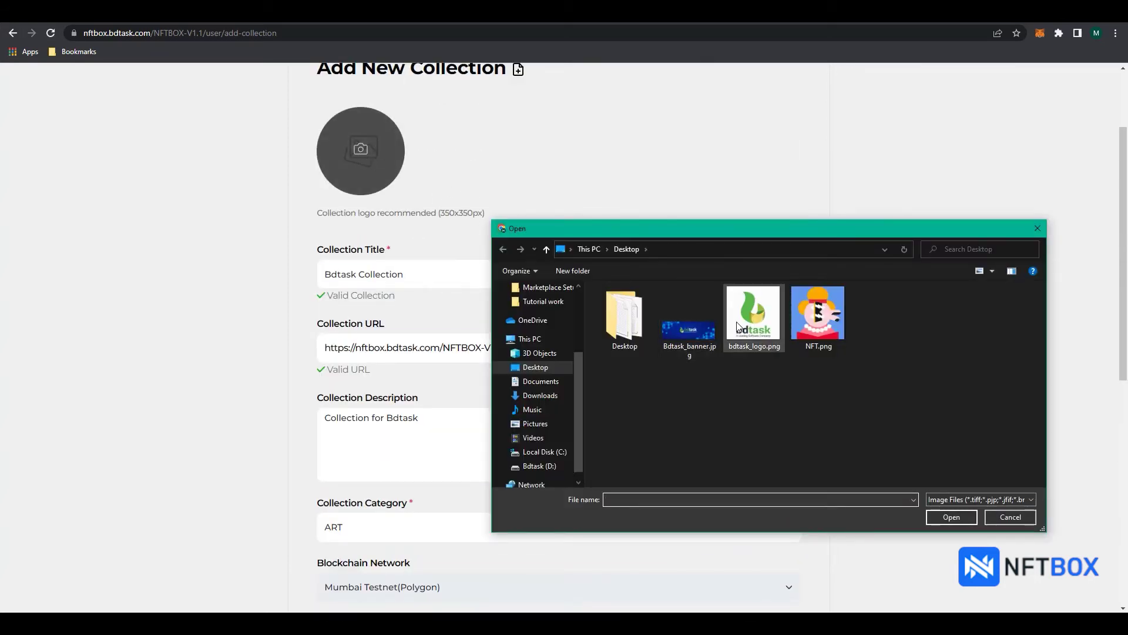
pyautogui.click(951, 516)
pyautogui.scroll(-3, 904, 416)
pyautogui.scroll(-1, 902, 411)
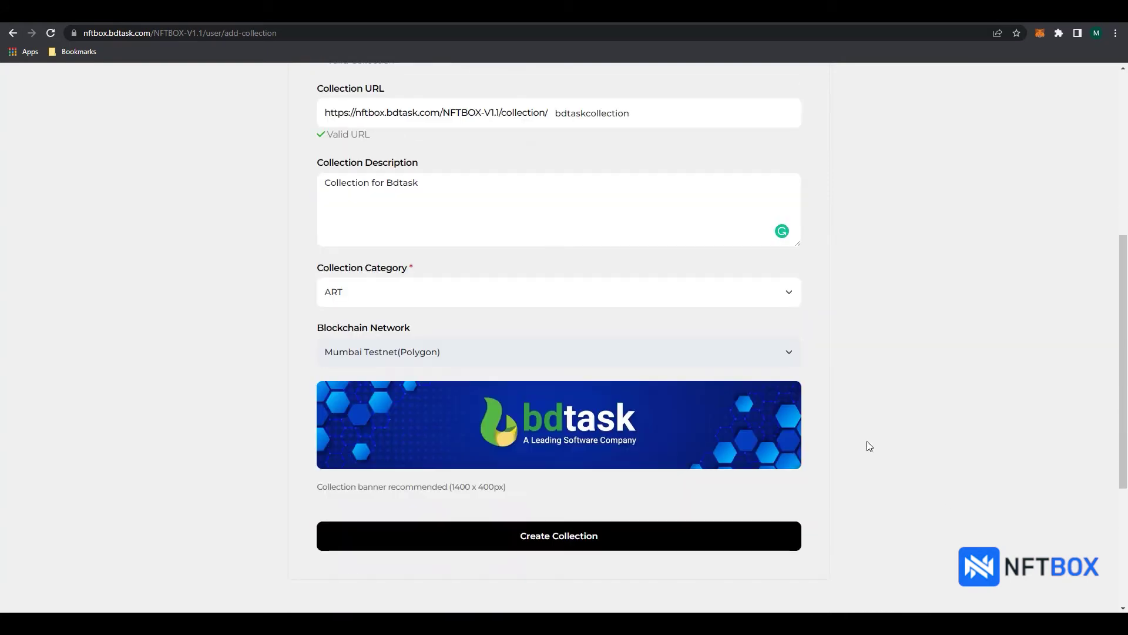
pyautogui.click(566, 541)
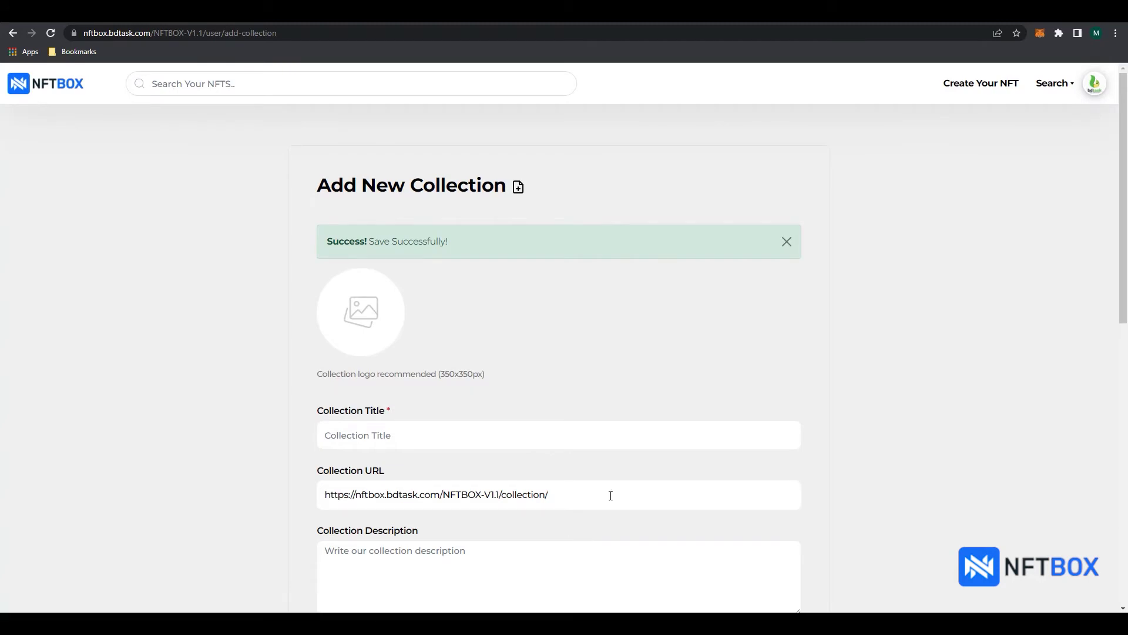
# Step: On the new NFT page, enter 'Bdtask NFT' as the title and reuse it as the description
pyautogui.click(979, 94)
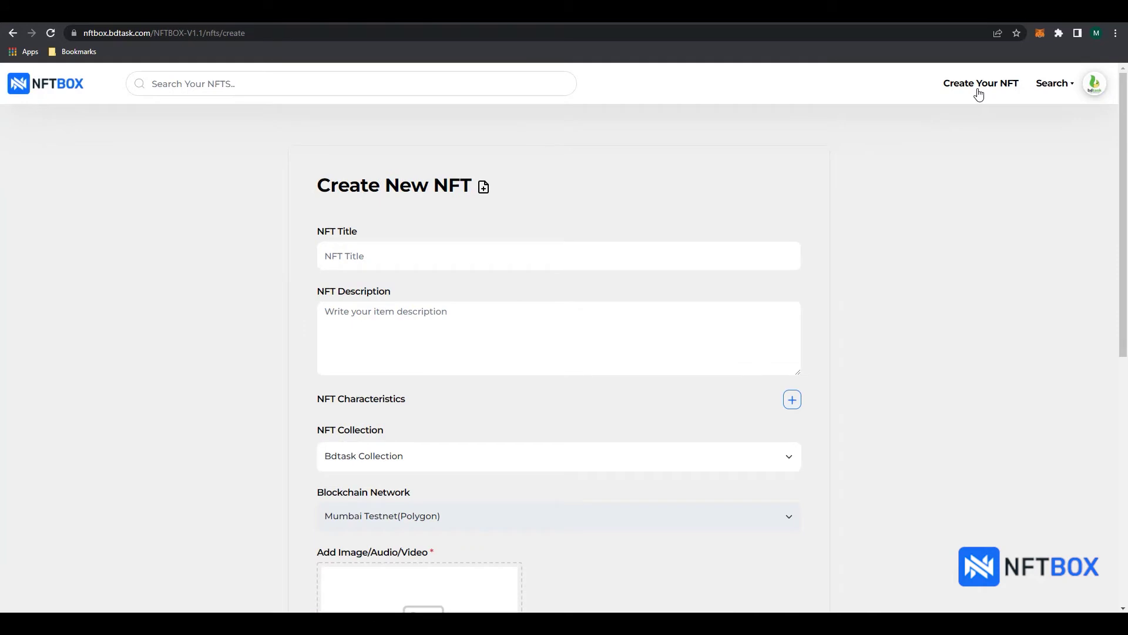
pyautogui.click(581, 253)
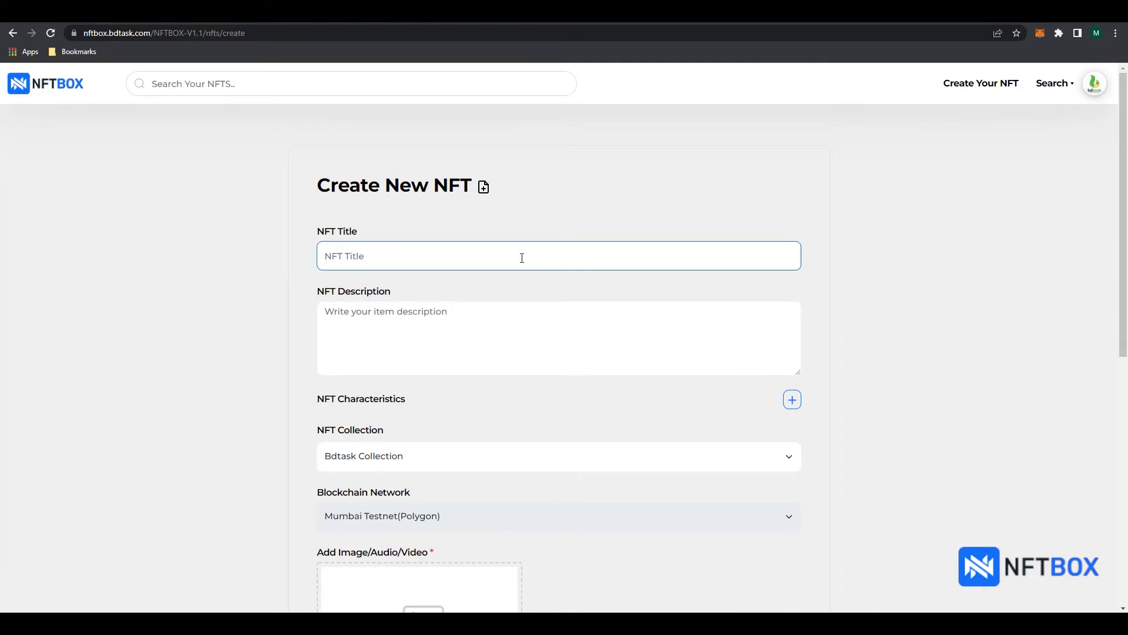
pyautogui.write('Bdtask NF')
pyautogui.click(495, 303)
pyautogui.moveTo(377, 257); pyautogui.dragTo(316, 258)
pyautogui.hotkey('ctrl', 'c')
pyautogui.click(374, 309)
pyautogui.hotkey('ctrl', 'v')
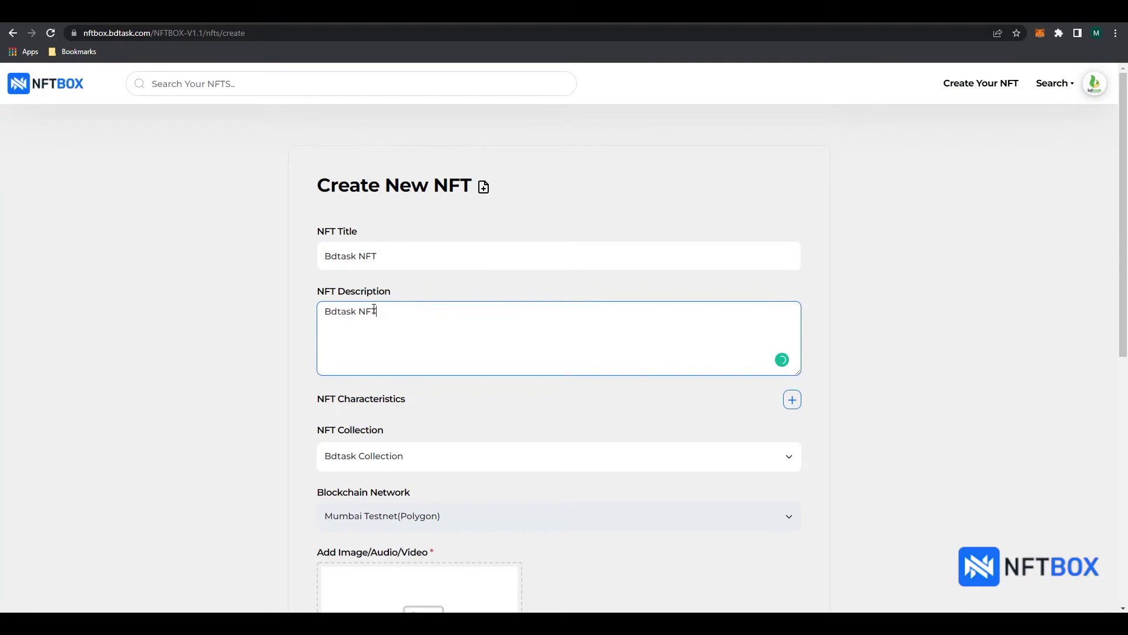
# Step: Keep Bdtask Collection as the NFT's collection and check the wallet account balance
pyautogui.scroll(-2, 374, 309)
pyautogui.click(410, 342)
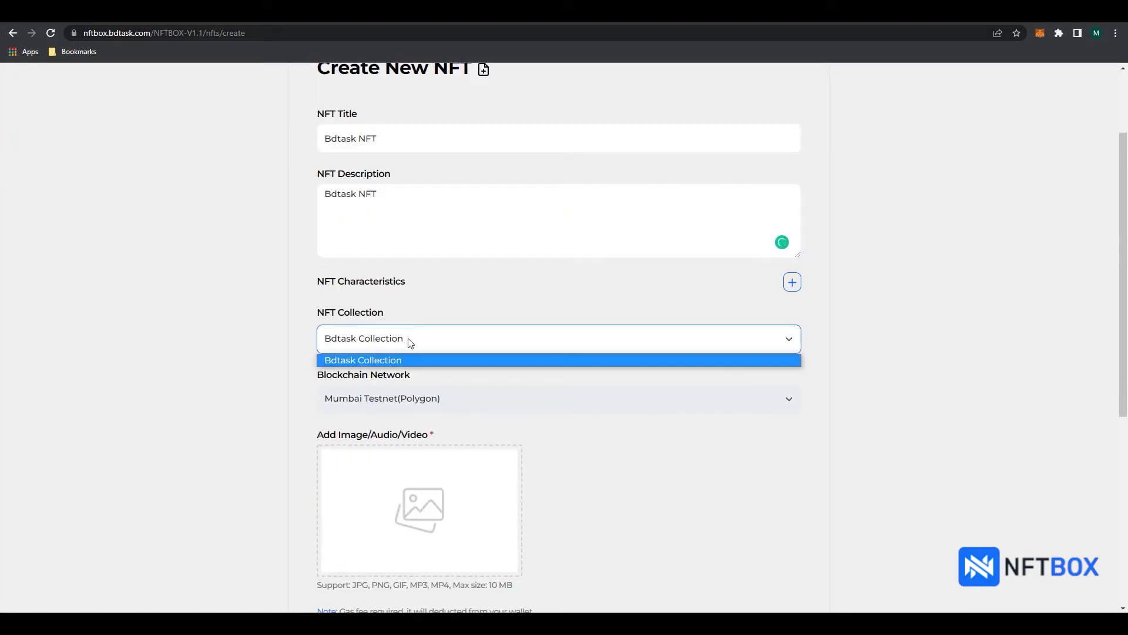
pyautogui.click(397, 339)
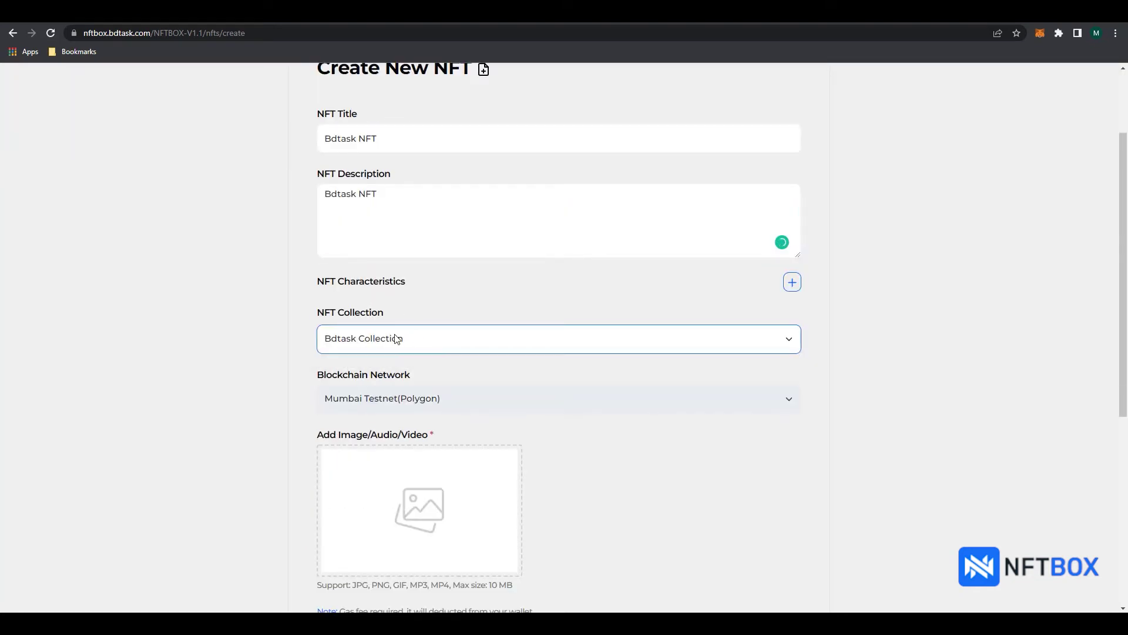
pyautogui.click(827, 223)
pyautogui.click(1041, 35)
pyautogui.click(1067, 146)
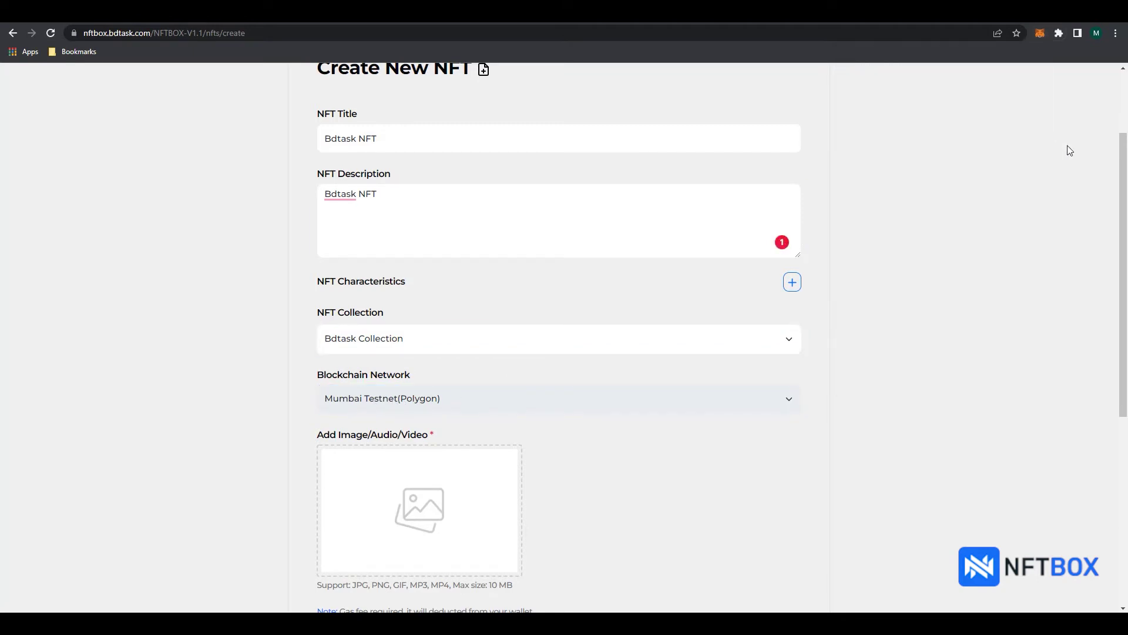
# Step: Attach bdtask_logo.png as the NFT image
pyautogui.scroll(-2, 608, 390)
pyautogui.click(405, 384)
pyautogui.click(754, 317)
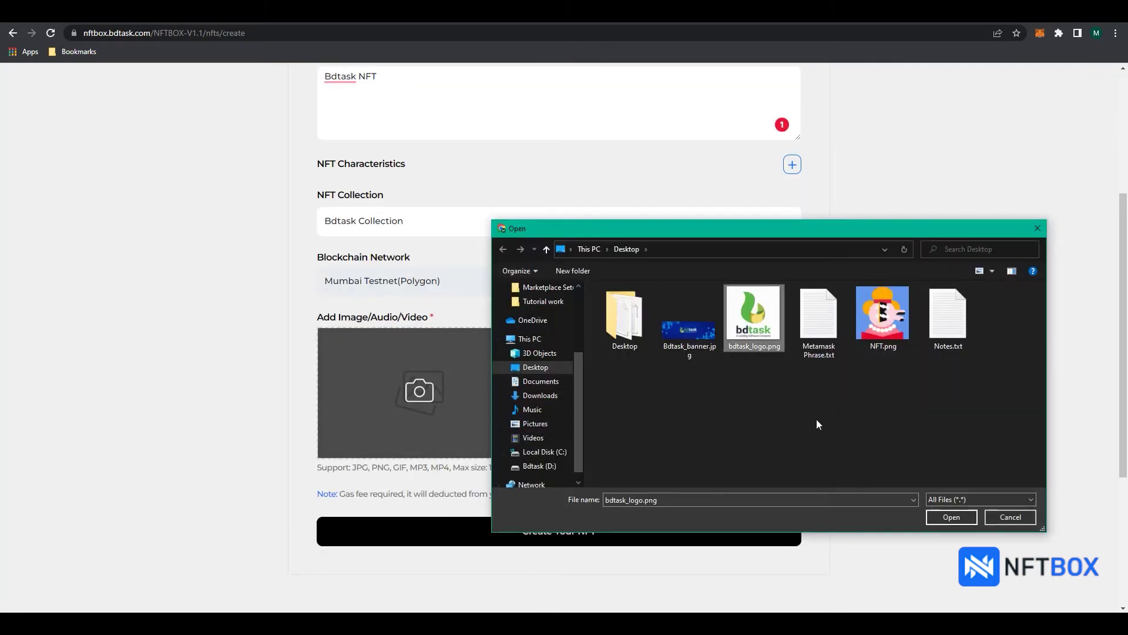
pyautogui.click(946, 516)
pyautogui.scroll(-1, 852, 488)
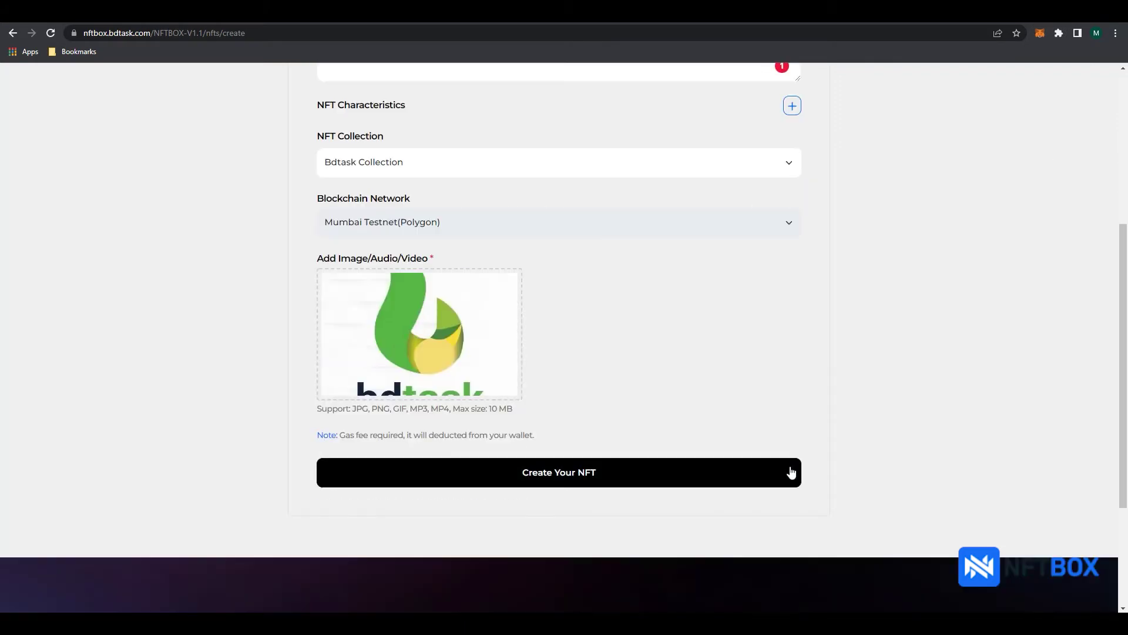
# Step: Submit Bdtask NFT for minting and confirm the roughly 0.00265 MATIC gas fee in MetaMask
pyautogui.click(560, 479)
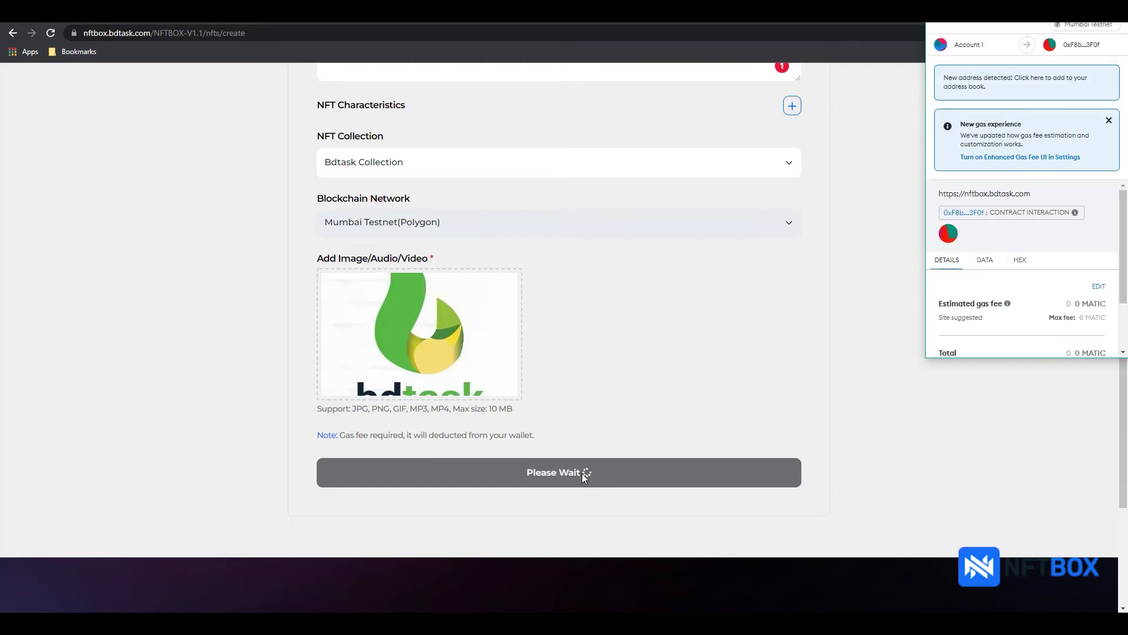
pyautogui.scroll(-2, 1025, 288)
pyautogui.scroll(-2, 1026, 290)
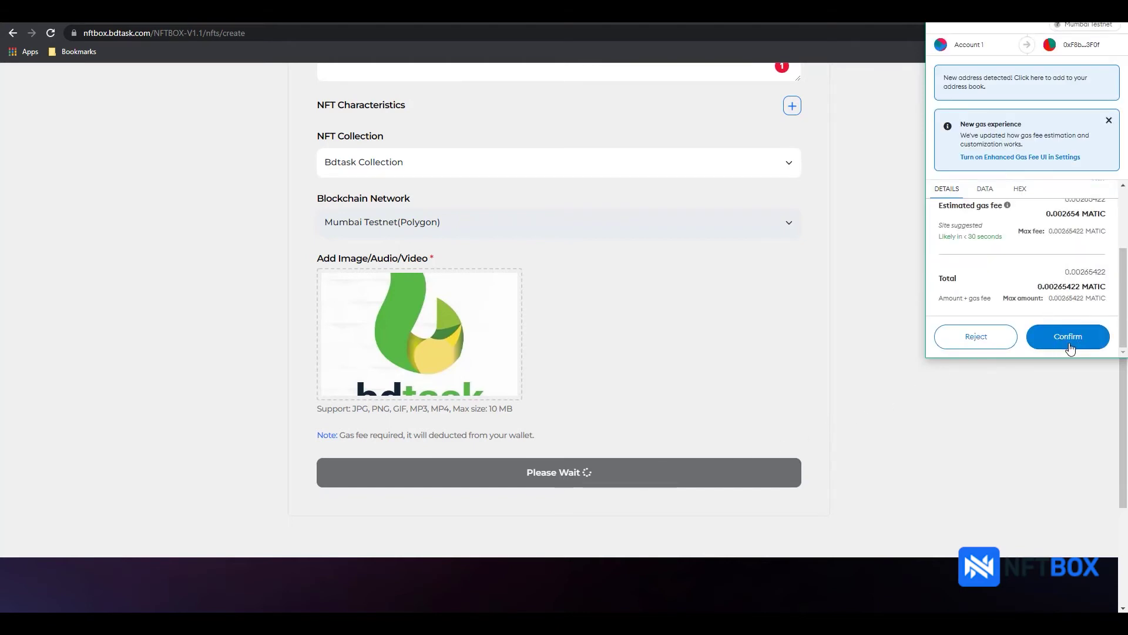
pyautogui.click(1068, 347)
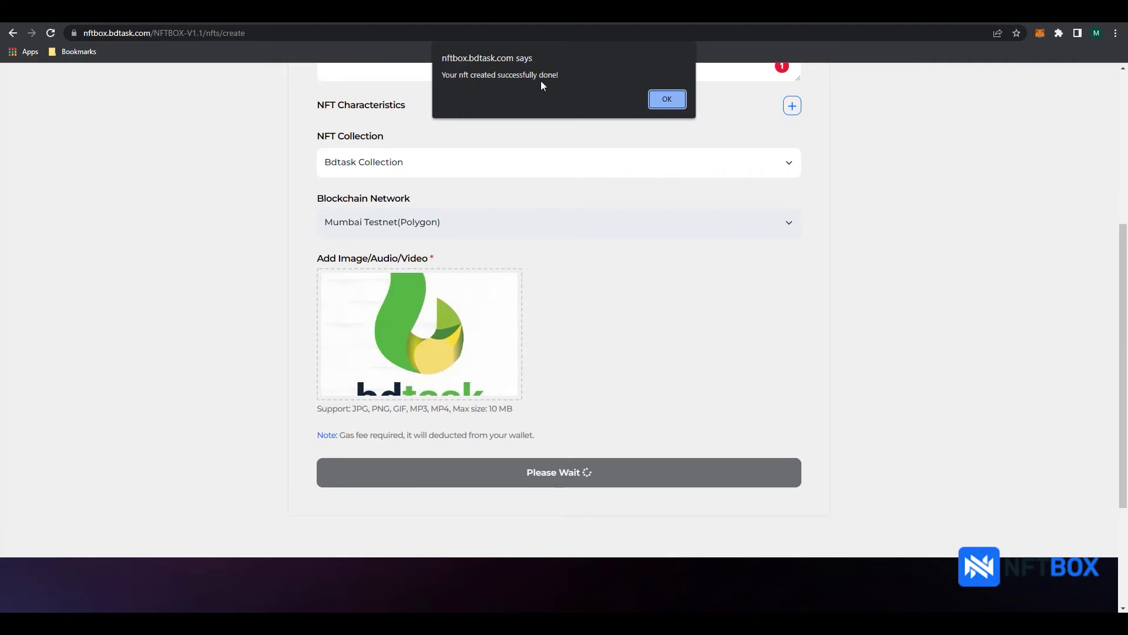
# Step: Dismiss the mint success alert and open the unverified Bdtask NFT #3 details page
pyautogui.click(664, 98)
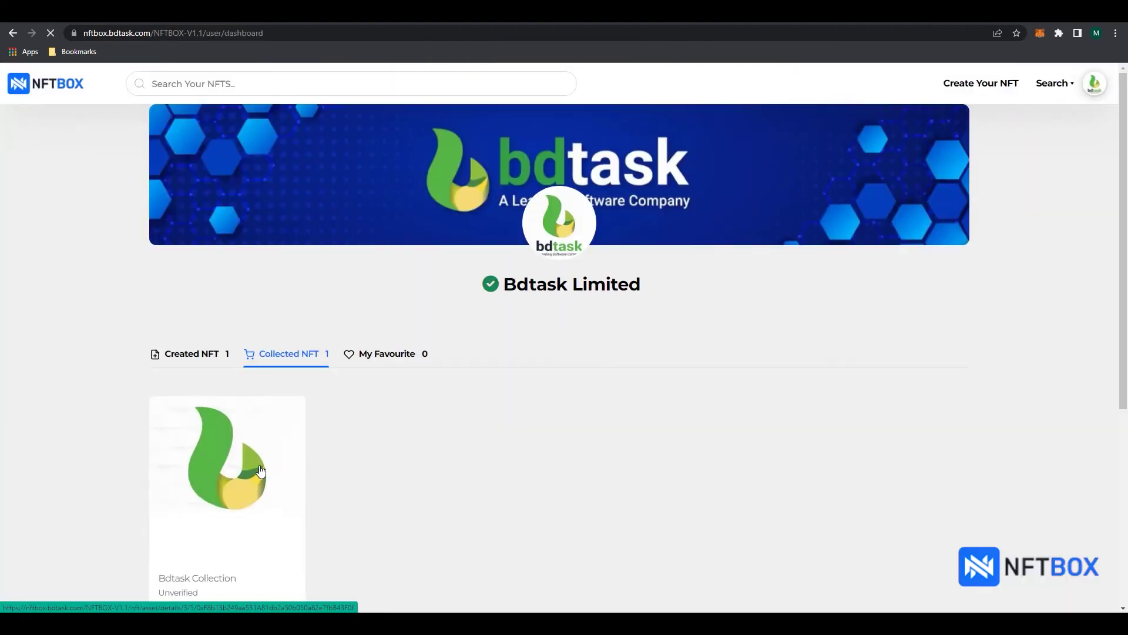
pyautogui.scroll(-1, 261, 470)
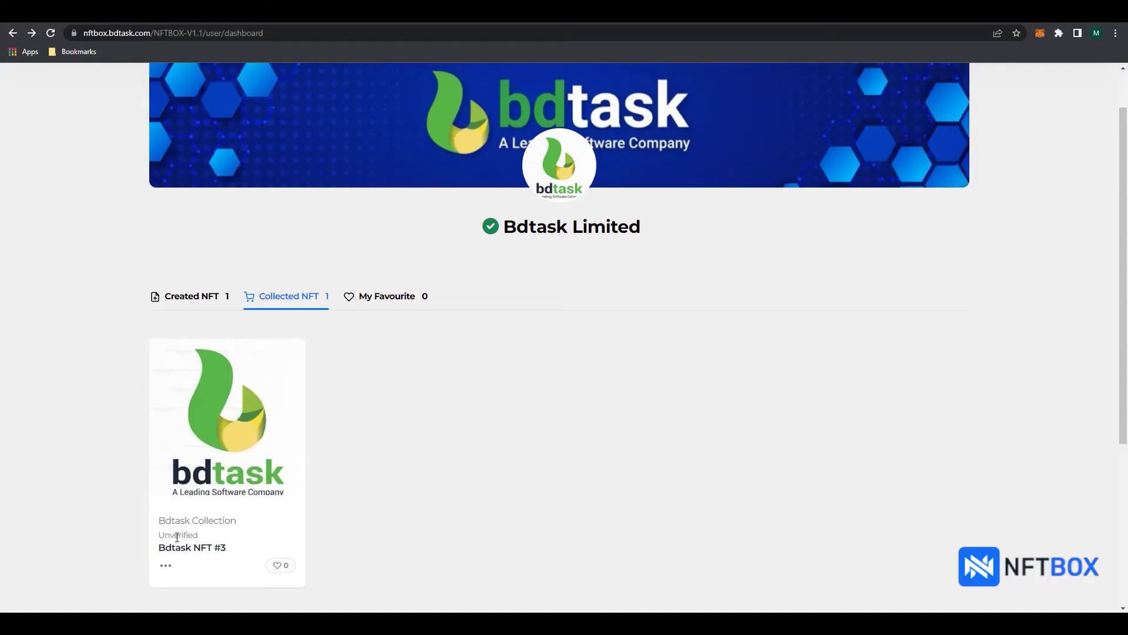
pyautogui.click(251, 435)
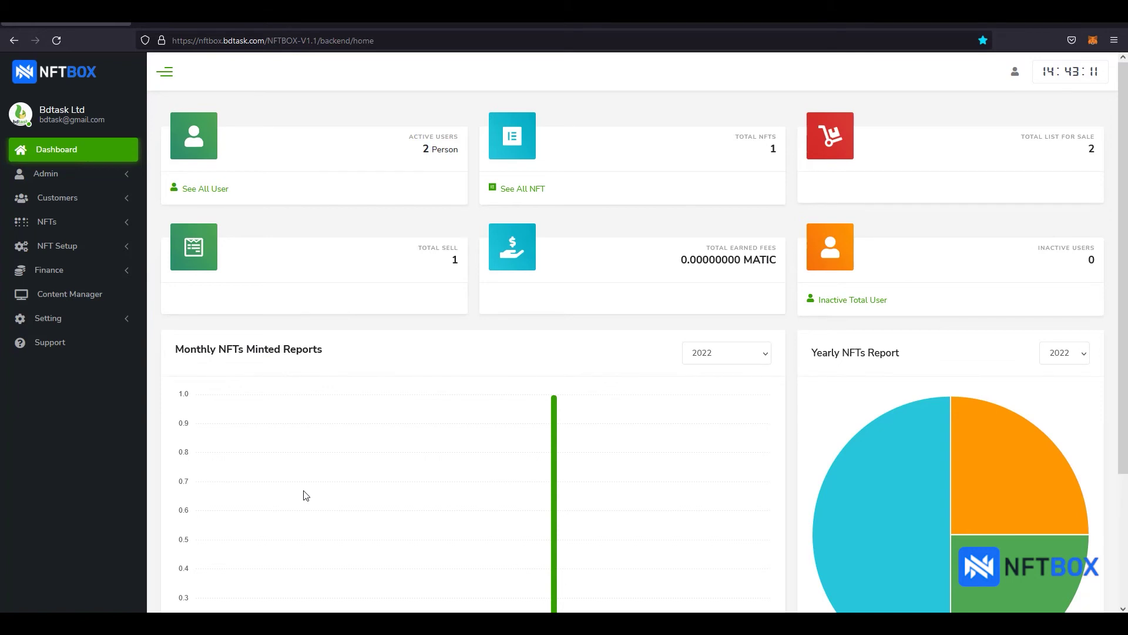
# Step: In the admin NFT List, change Bdtask NFT (token 3) from Pending to Verified
pyautogui.click(123, 224)
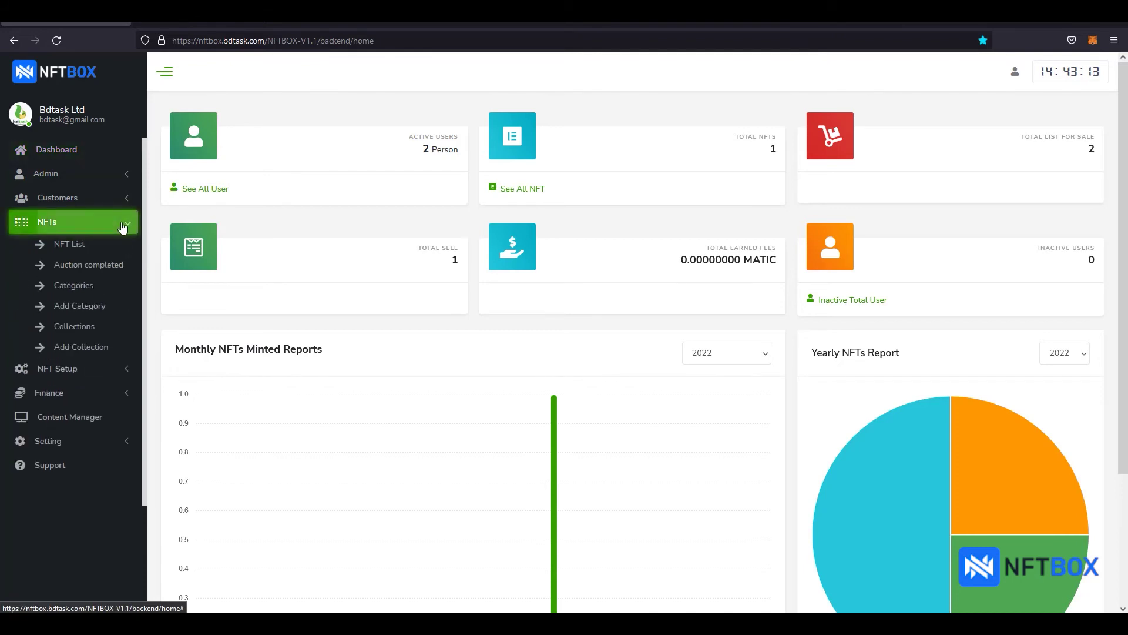
pyautogui.click(69, 247)
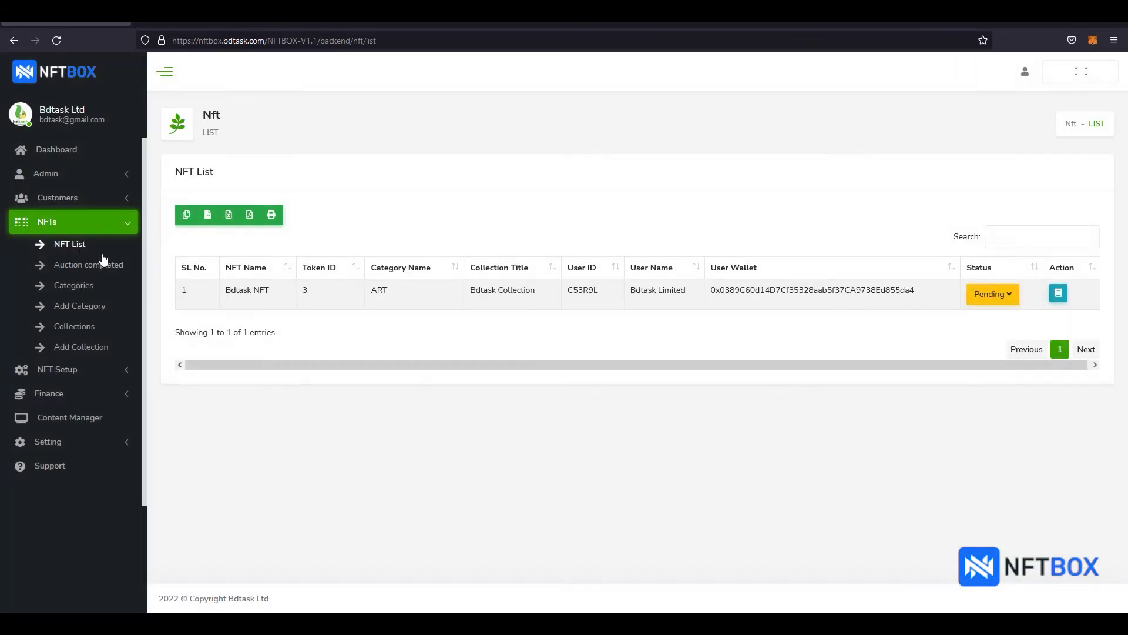
pyautogui.click(1002, 295)
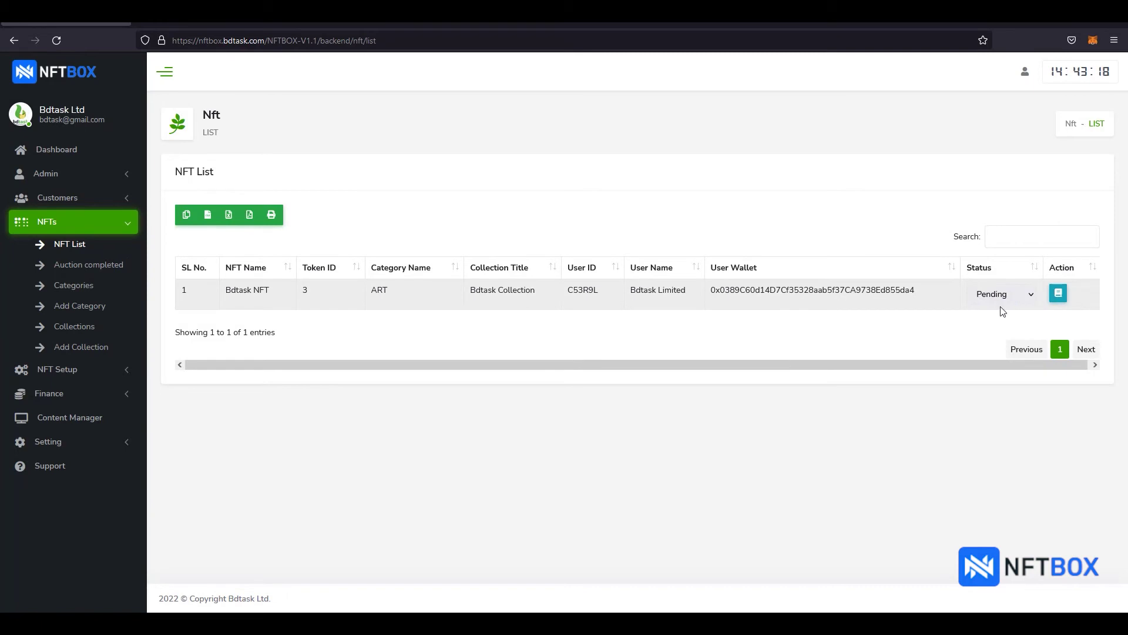
pyautogui.click(1005, 298)
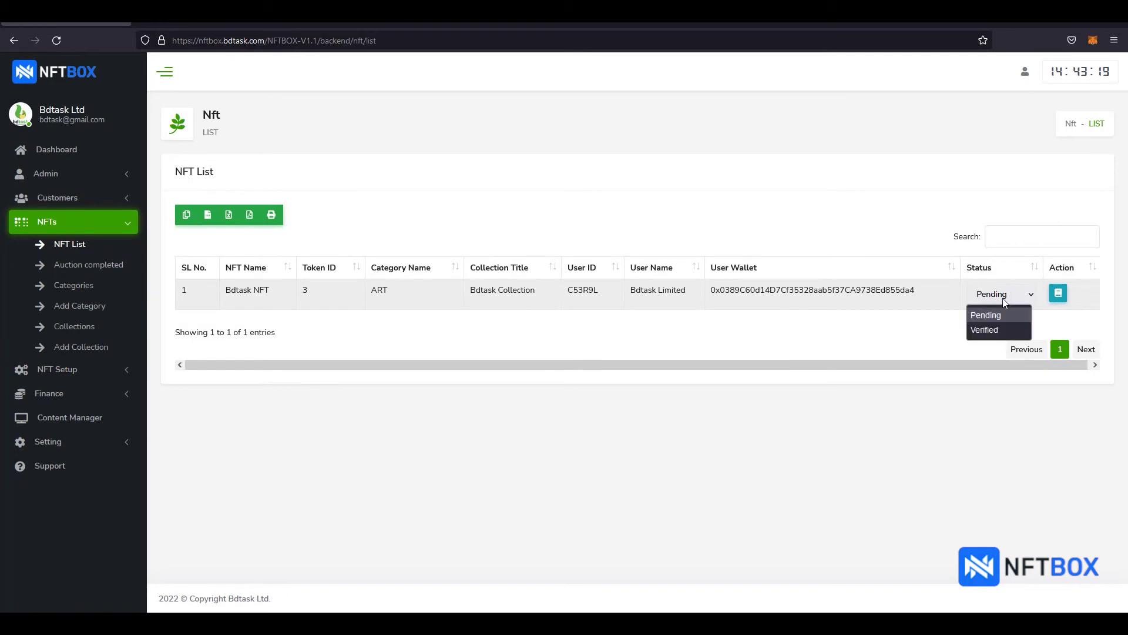
pyautogui.click(986, 330)
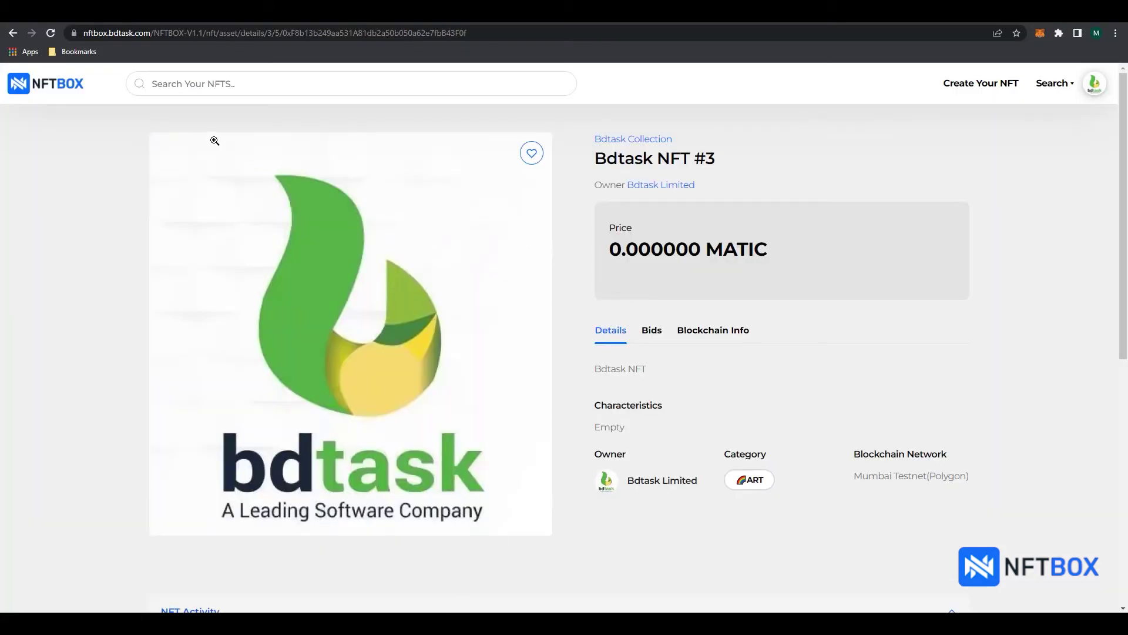
# Step: List Bdtask NFT #3 by auction at 0.01 MATIC, running 24–26 August 2022
pyautogui.click(47, 34)
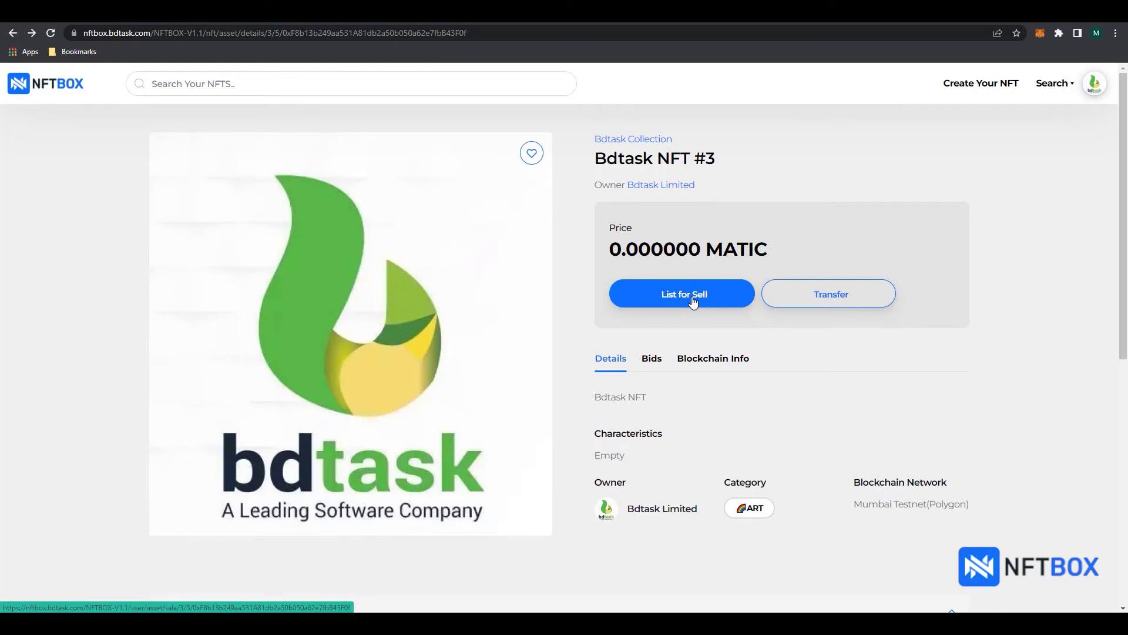
pyautogui.click(694, 300)
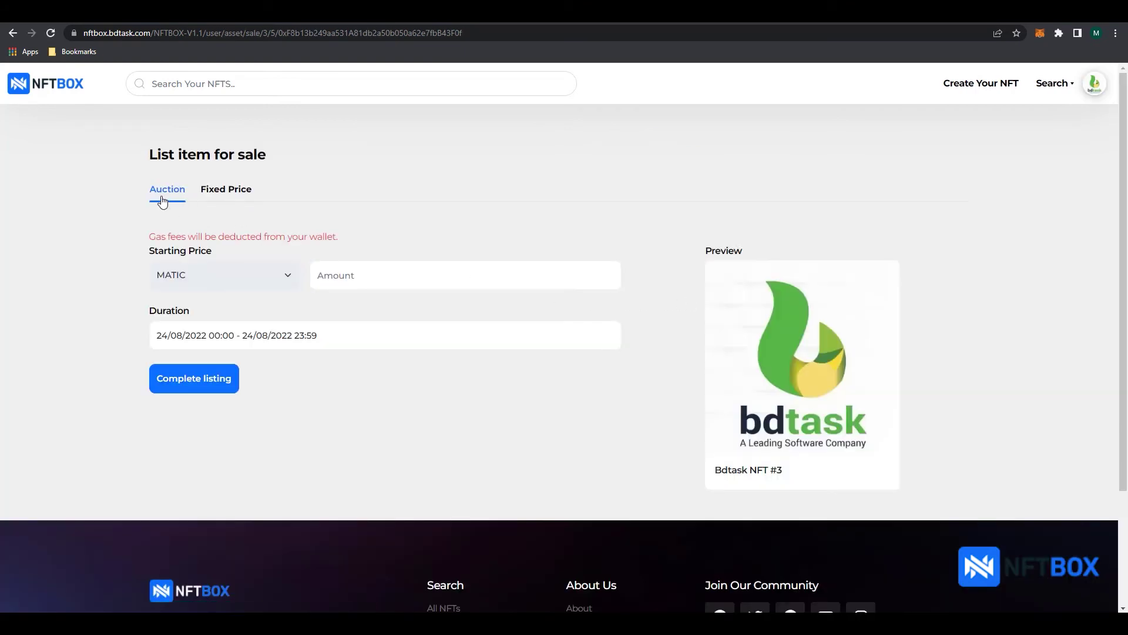
pyautogui.click(226, 201)
pyautogui.click(176, 201)
pyautogui.click(362, 275)
pyautogui.write('0.01')
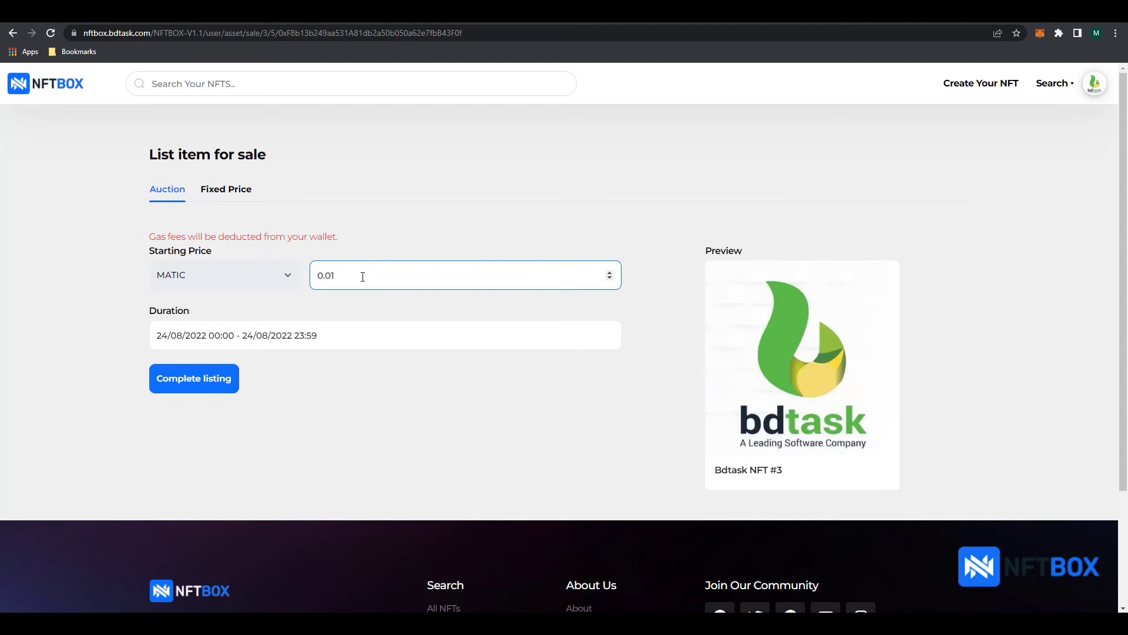
pyautogui.click(305, 335)
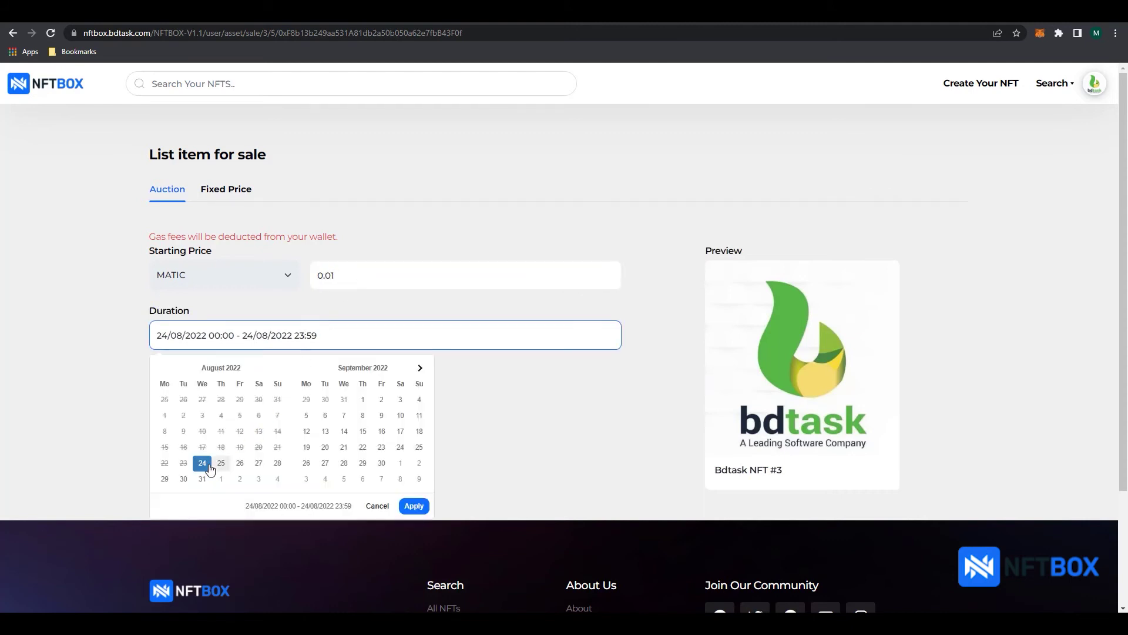
pyautogui.click(205, 467)
pyautogui.click(240, 464)
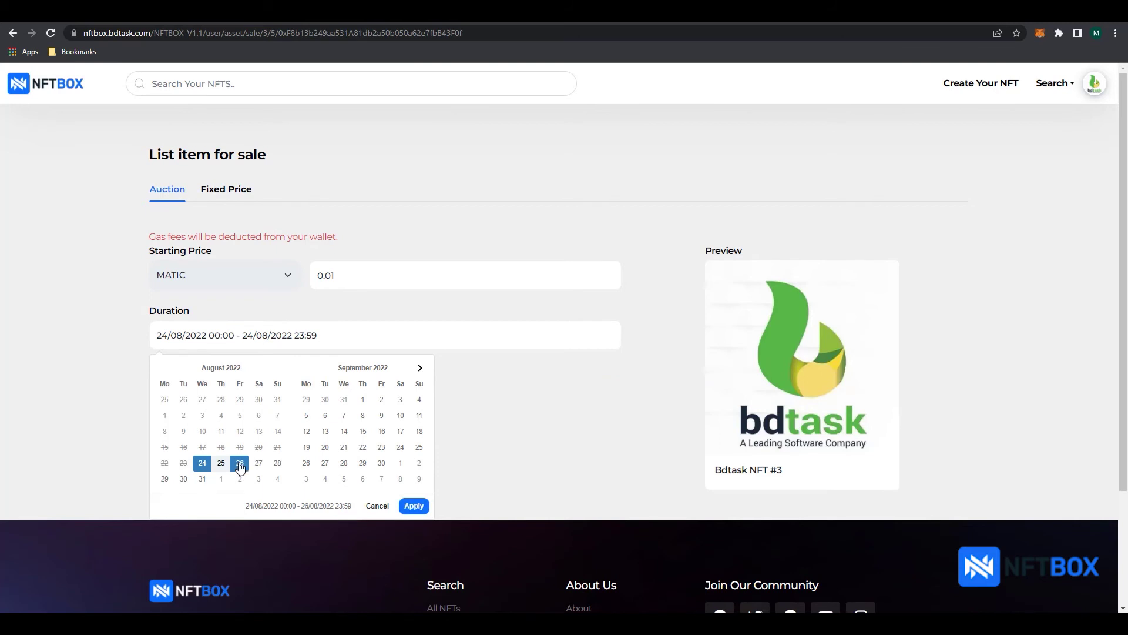
pyautogui.click(417, 509)
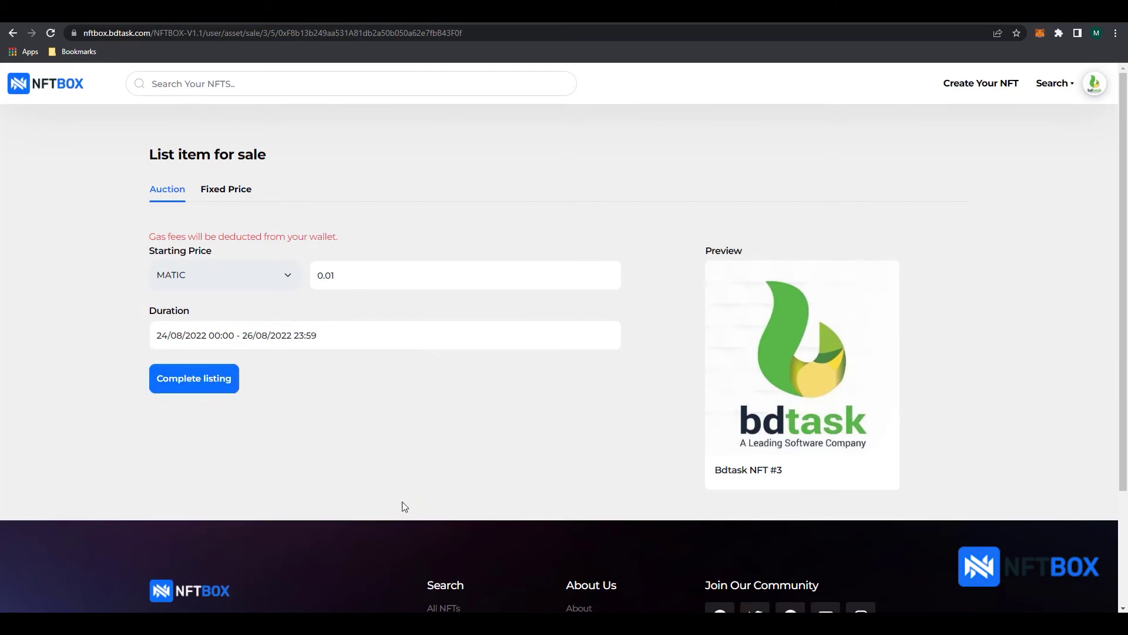
pyautogui.click(204, 391)
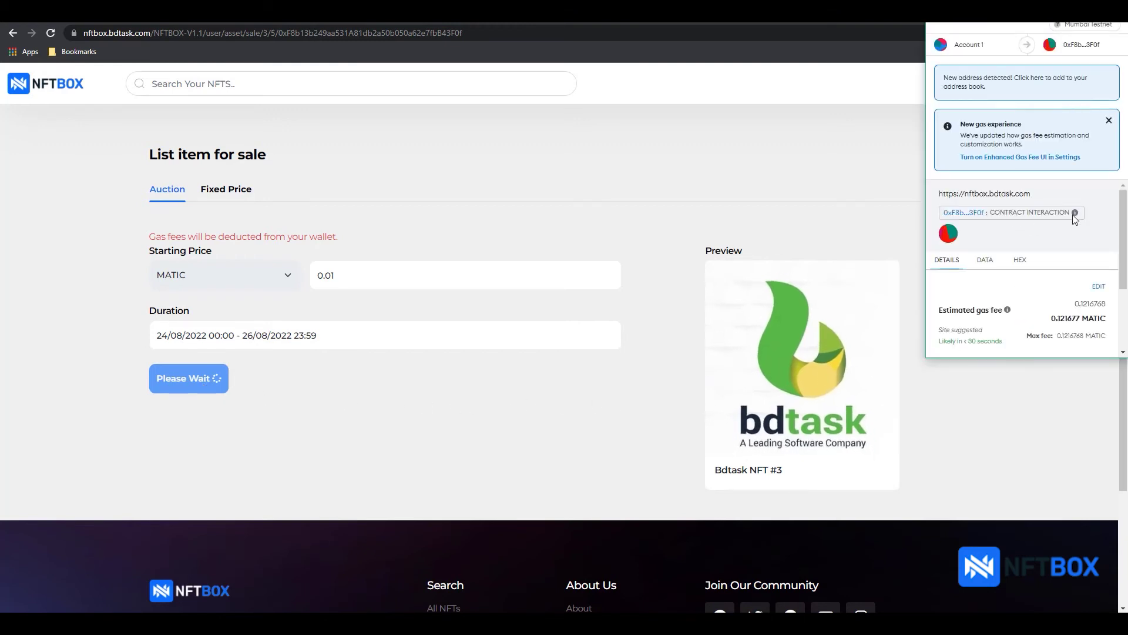
# Step: Confirm the auction listing fee in MetaMask and review the listed Bdtask NFT #3 card
pyautogui.scroll(-2, 1126, 236)
pyautogui.moveTo(1126, 236); pyautogui.dragTo(1126, 286)
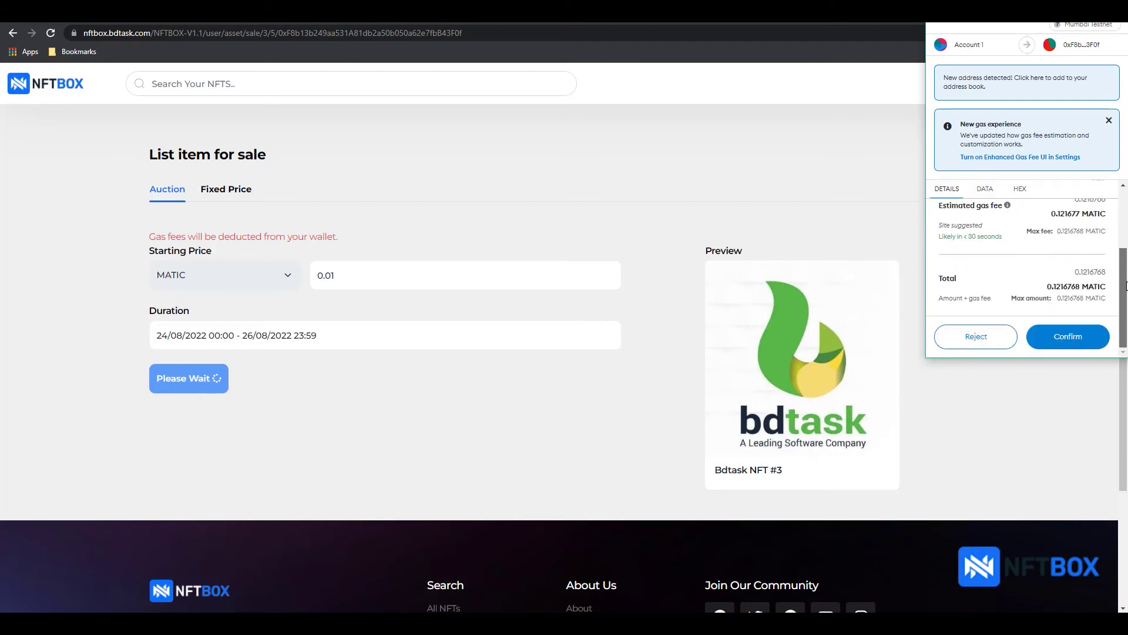
pyautogui.click(1070, 347)
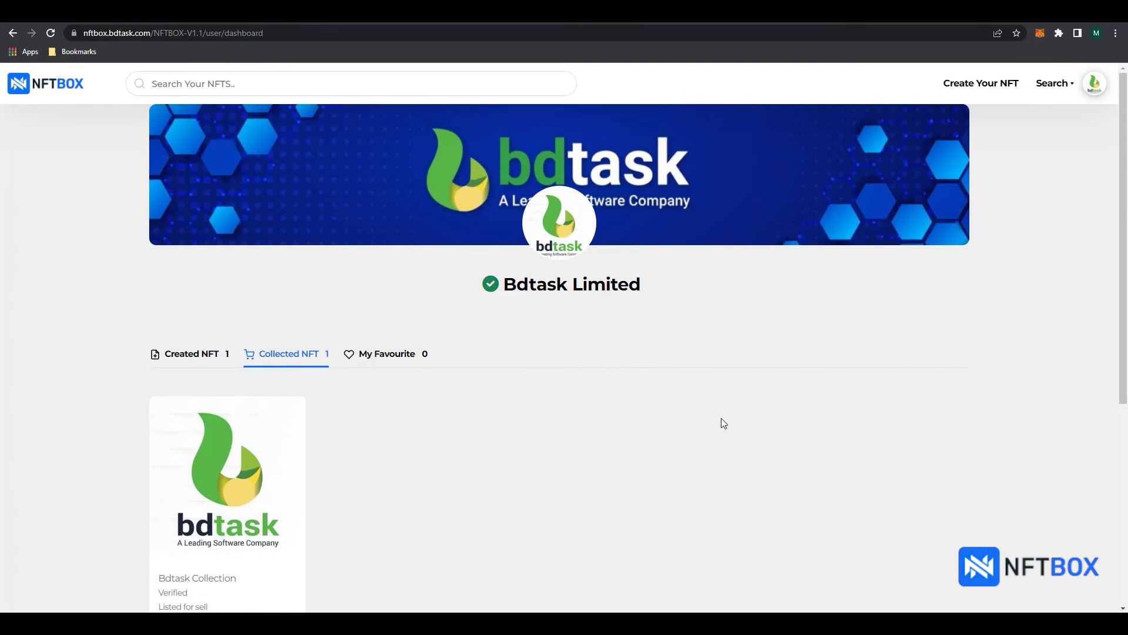
pyautogui.scroll(-1, 587, 423)
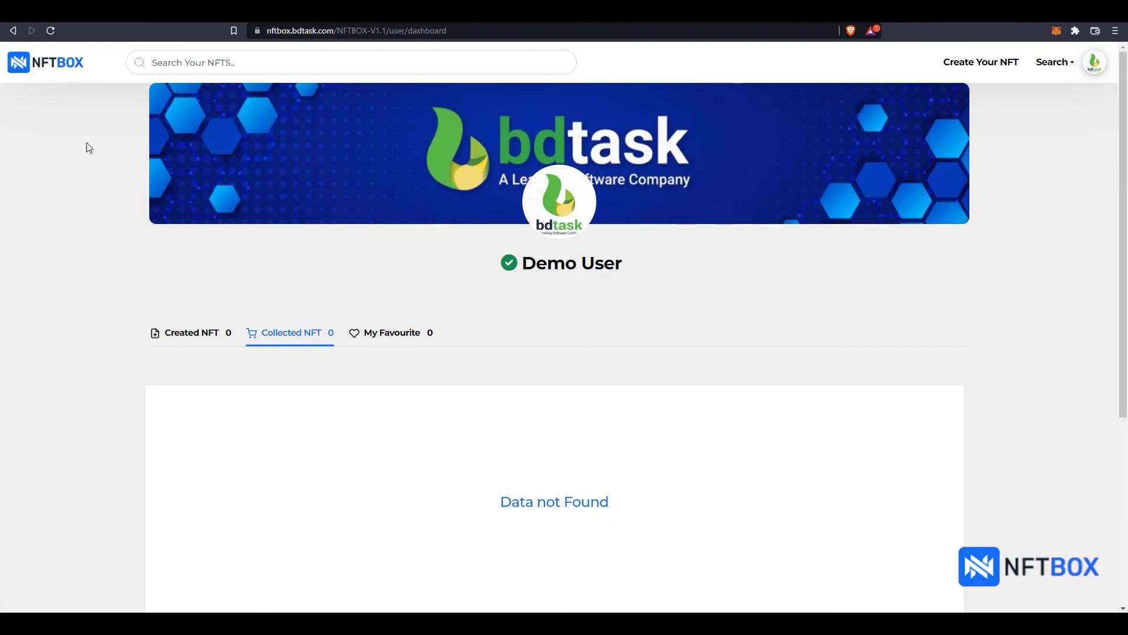
# Step: From the marketplace home page's Latest NFTs, open Bdtask NFT #3
pyautogui.click(45, 71)
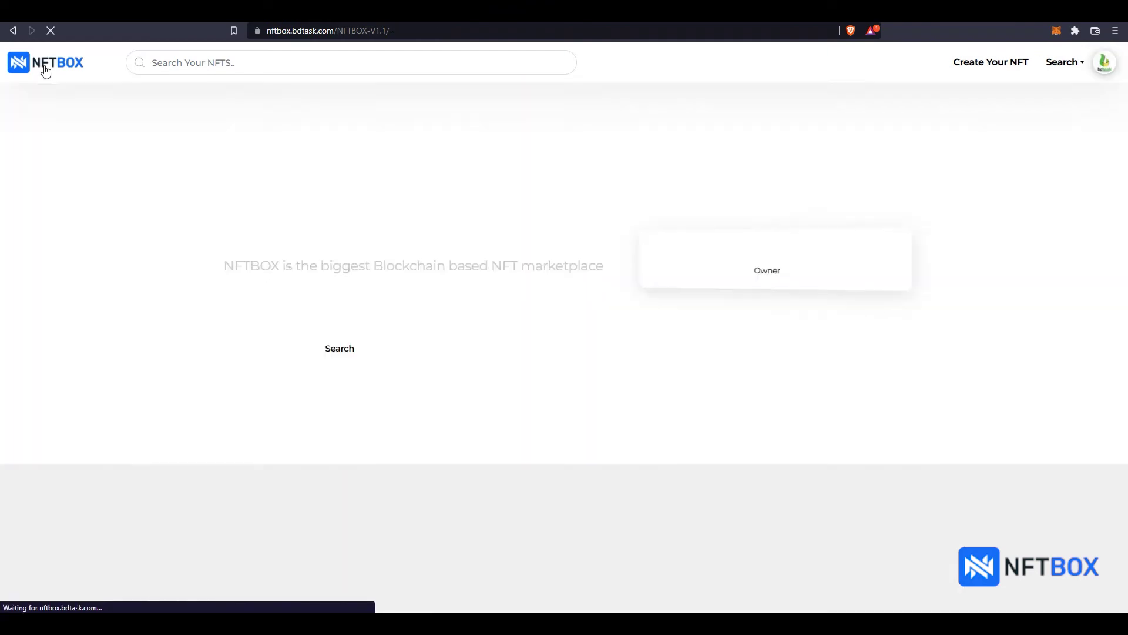
pyautogui.scroll(-2, 398, 339)
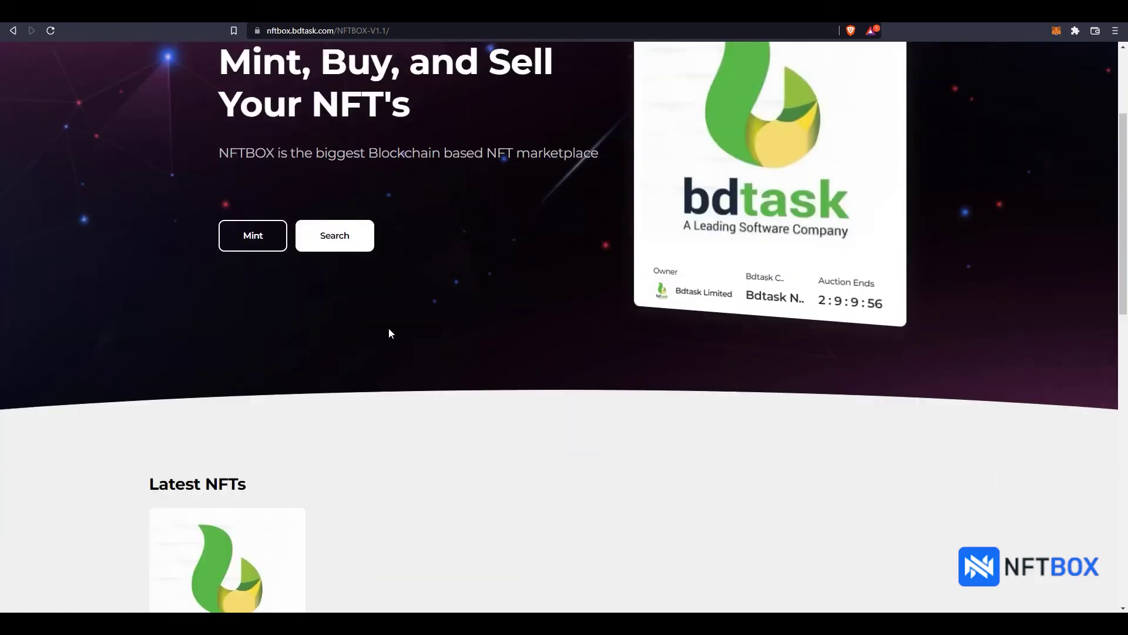
pyautogui.scroll(-2, 617, 360)
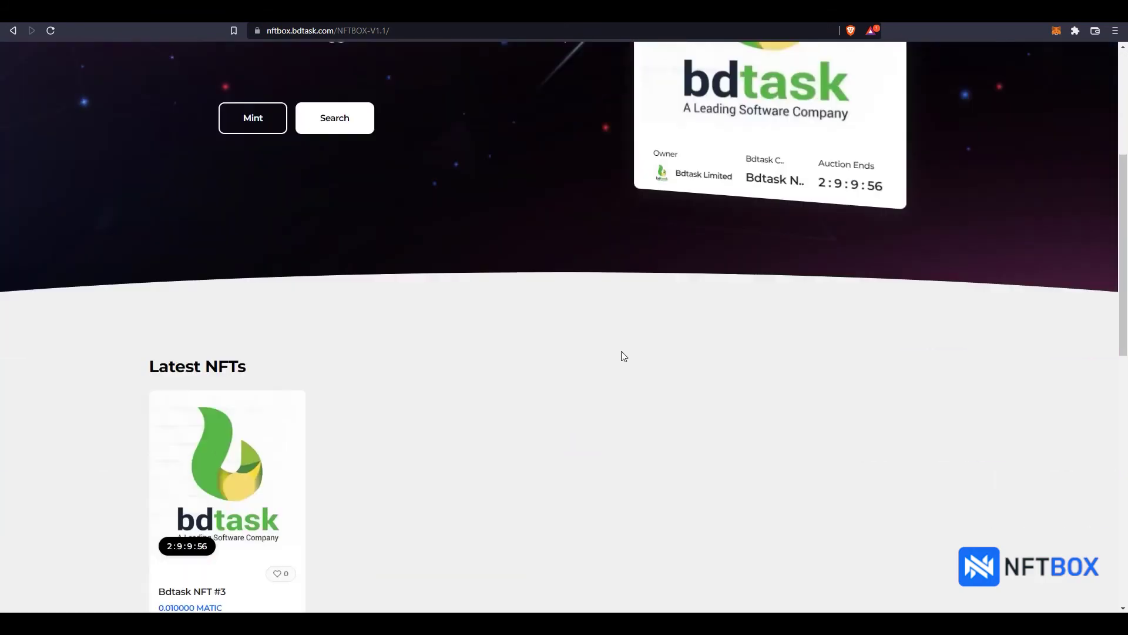
pyautogui.scroll(-1, 453, 511)
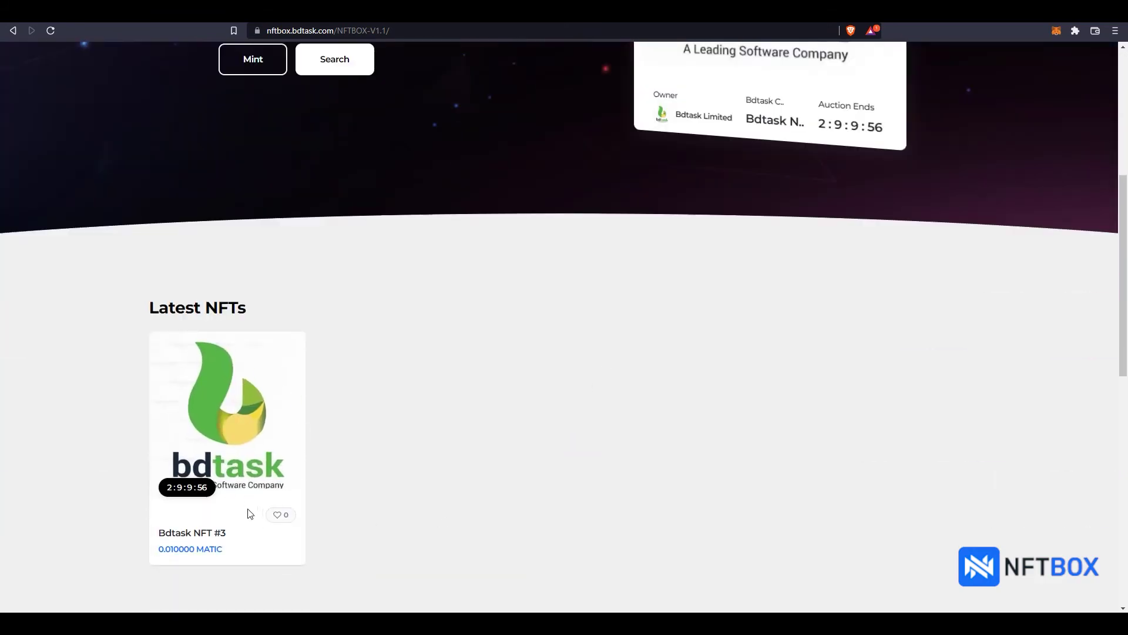
pyautogui.click(228, 440)
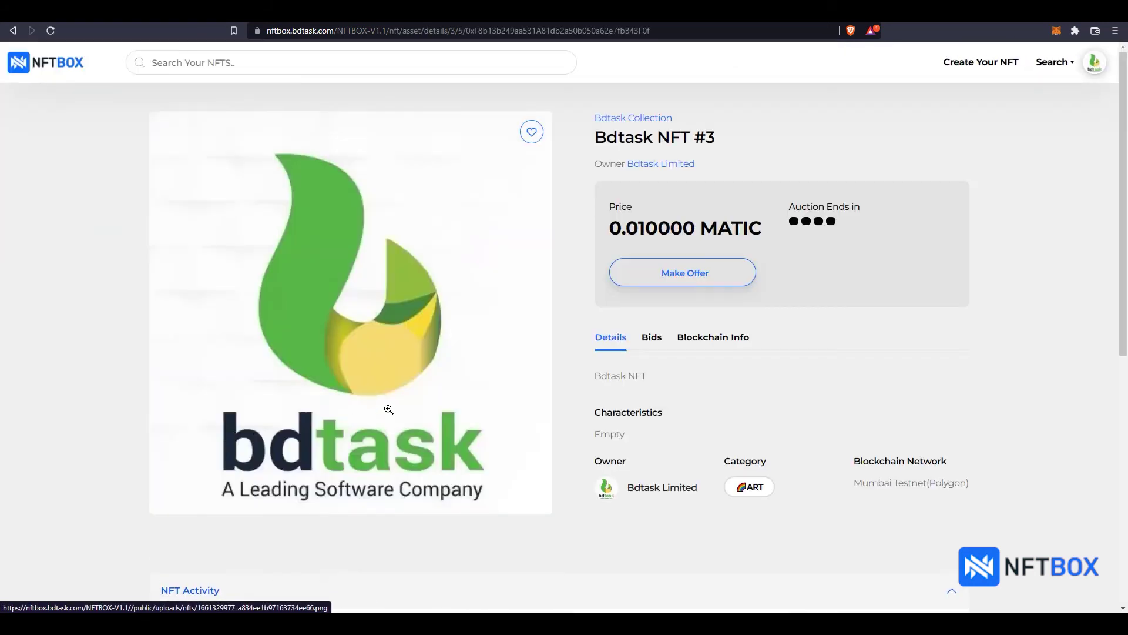
# Step: Make a 0.02 MATIC offer on Bdtask NFT #3 and confirm it in MetaMask
pyautogui.click(678, 281)
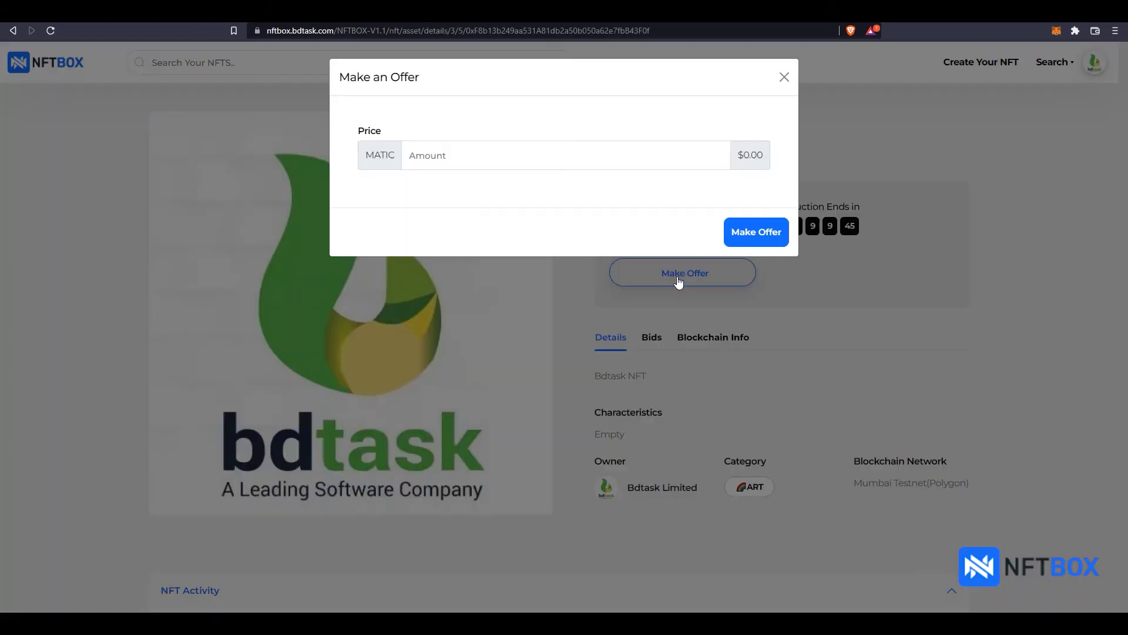
pyautogui.click(555, 157)
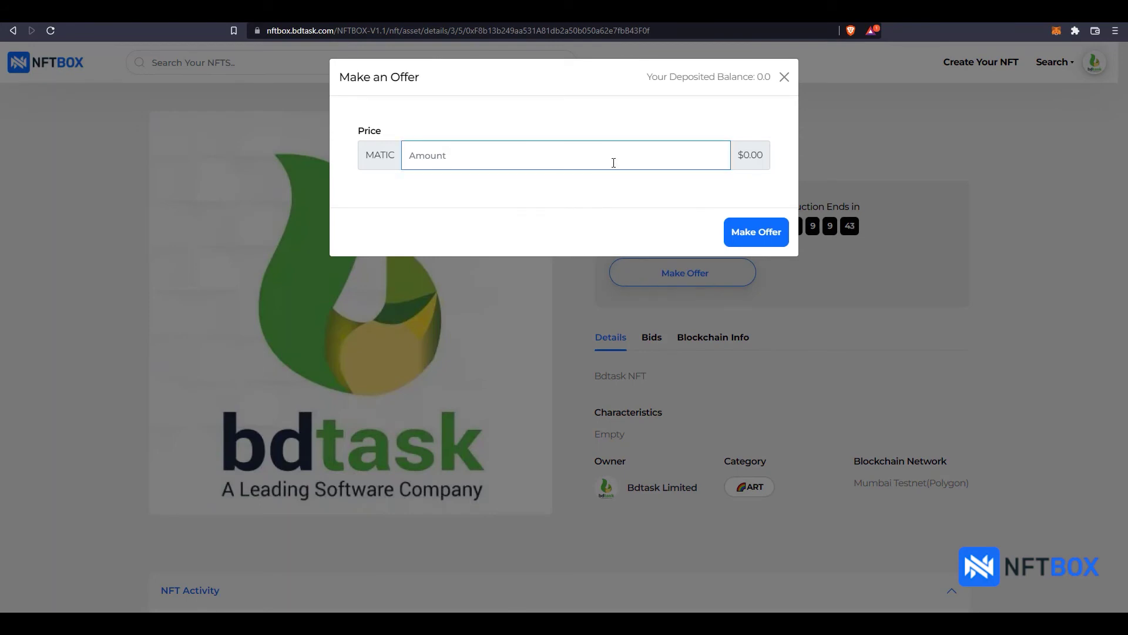
pyautogui.click(661, 89)
pyautogui.click(583, 156)
pyautogui.write('0.02')
pyautogui.click(756, 240)
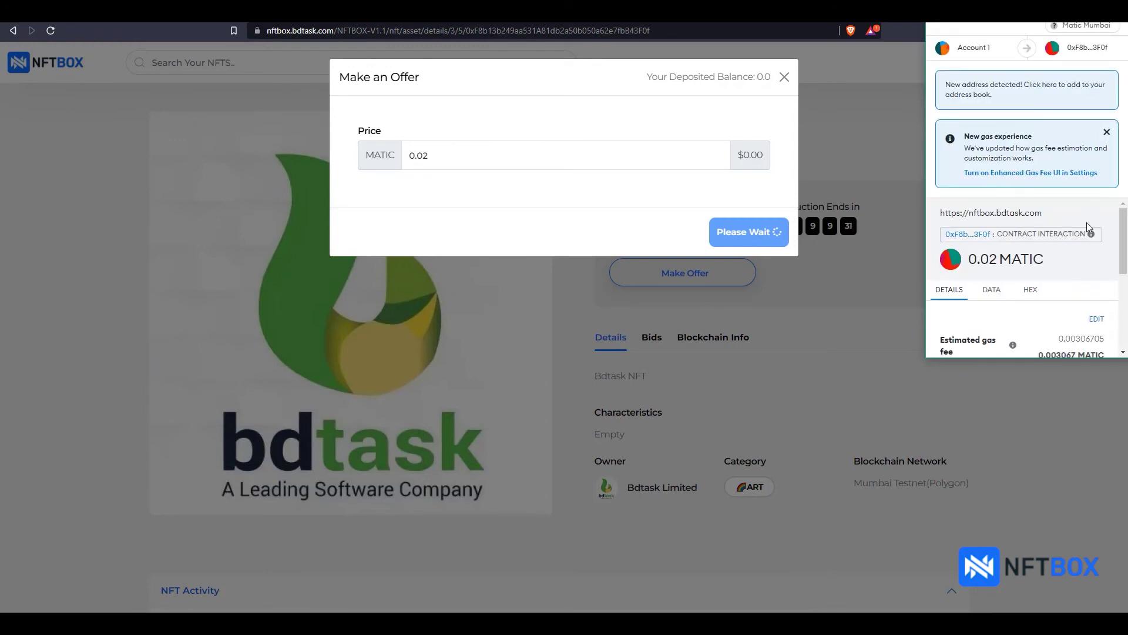
pyautogui.moveTo(1123, 235); pyautogui.dragTo(1124, 309)
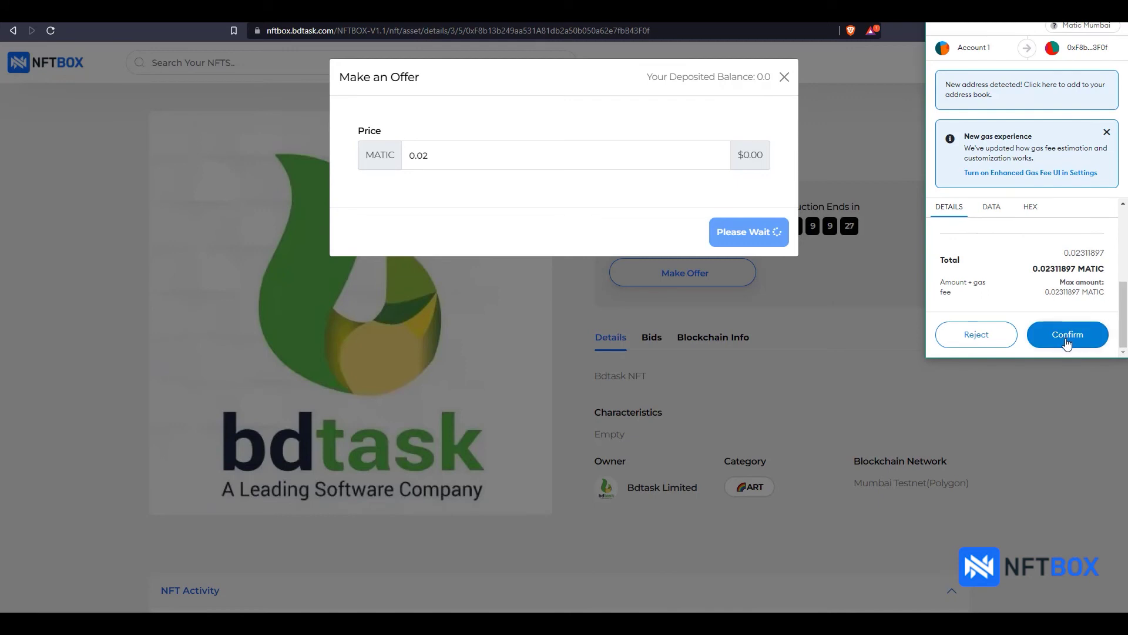
pyautogui.click(1067, 335)
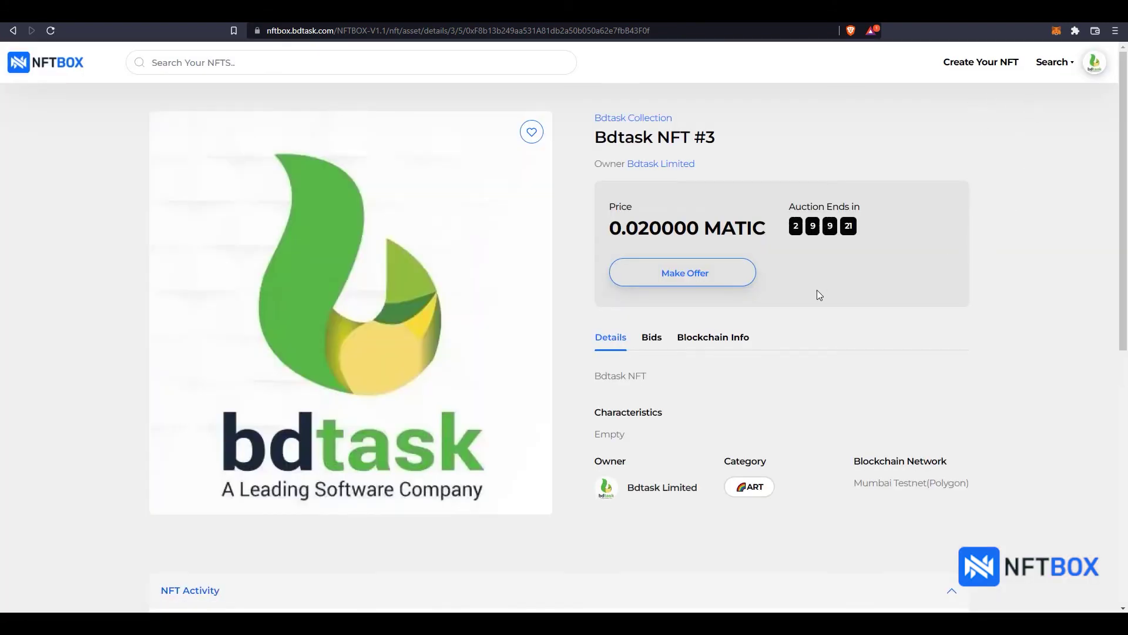
pyautogui.click(652, 341)
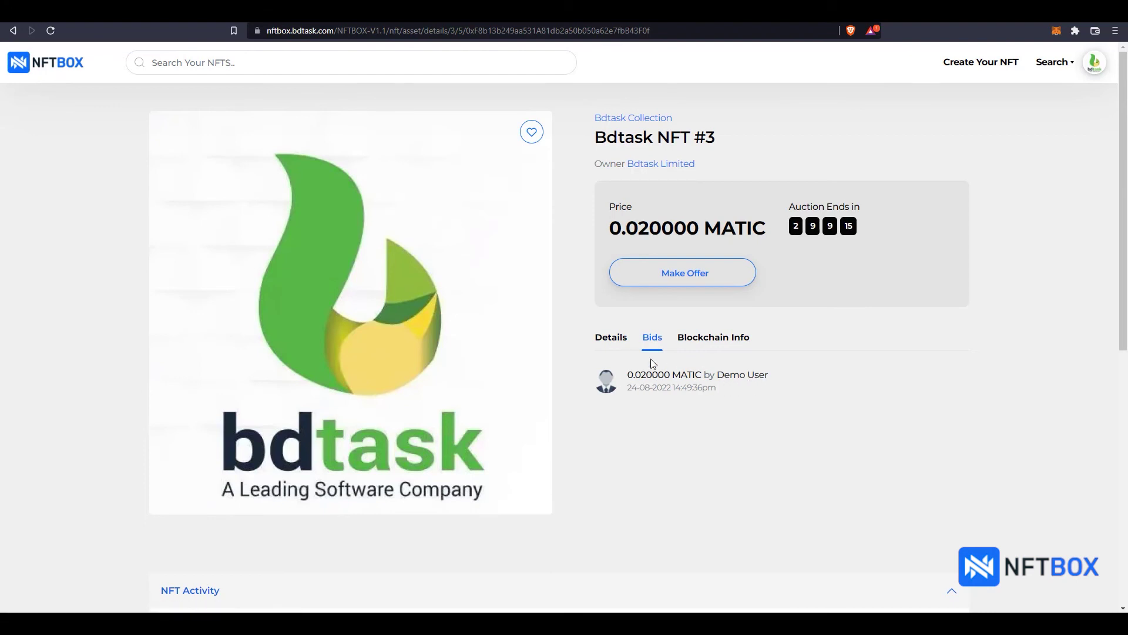
pyautogui.click(616, 346)
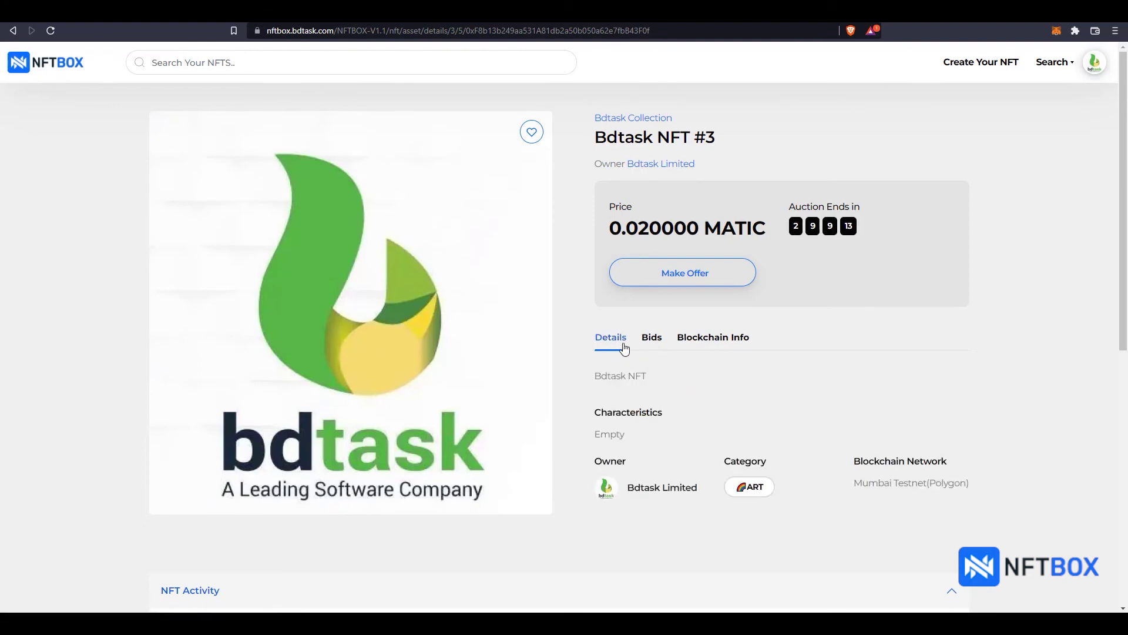
pyautogui.scroll(-4, 629, 361)
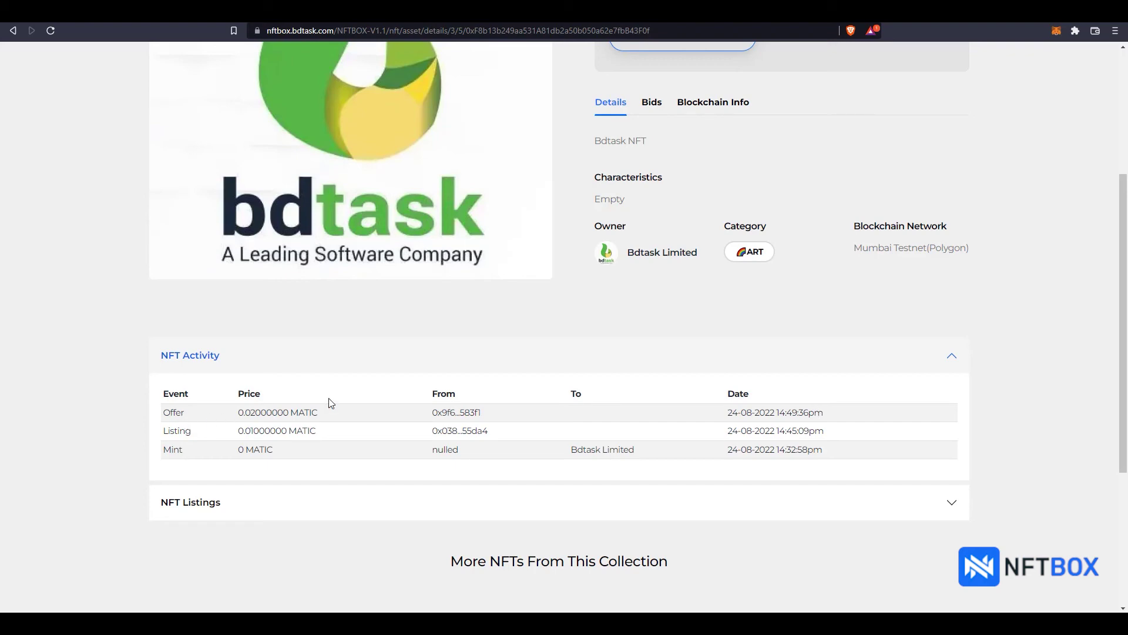
pyautogui.scroll(1, 990, 419)
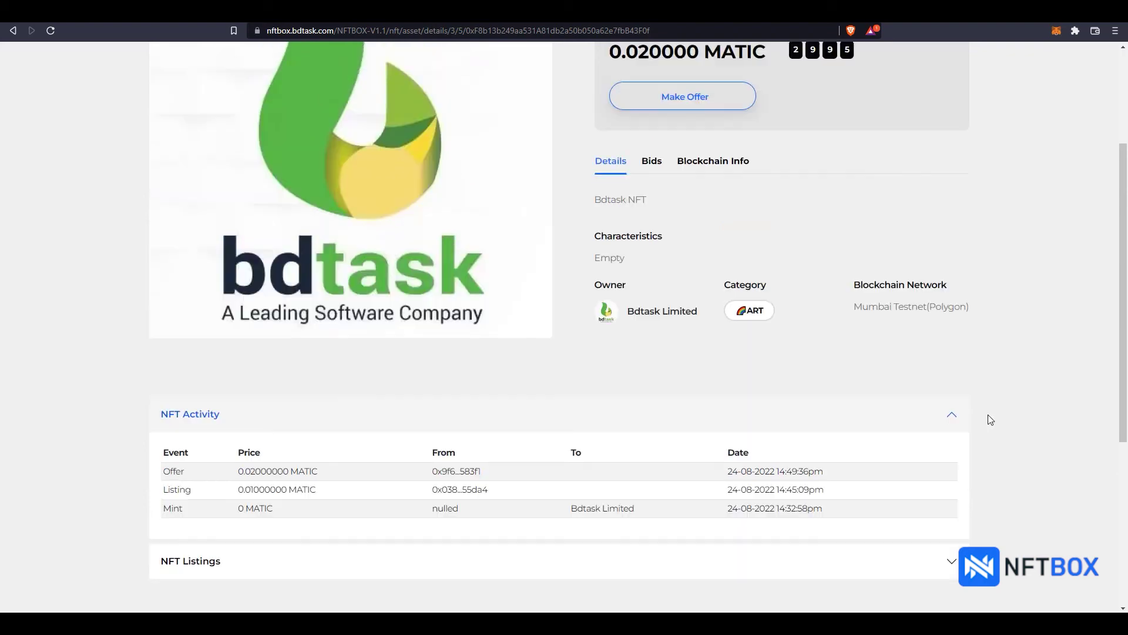
pyautogui.scroll(3, 989, 419)
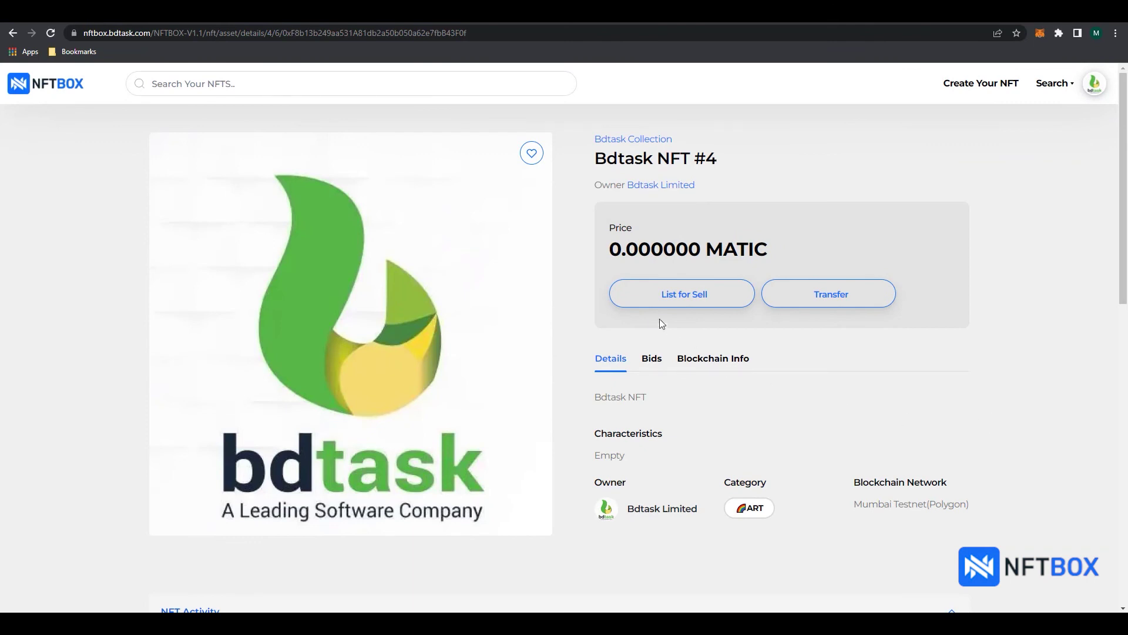
# Step: List Bdtask NFT #4 at a fixed 0.01 MATIC price for 24–28 August 2022
pyautogui.click(690, 299)
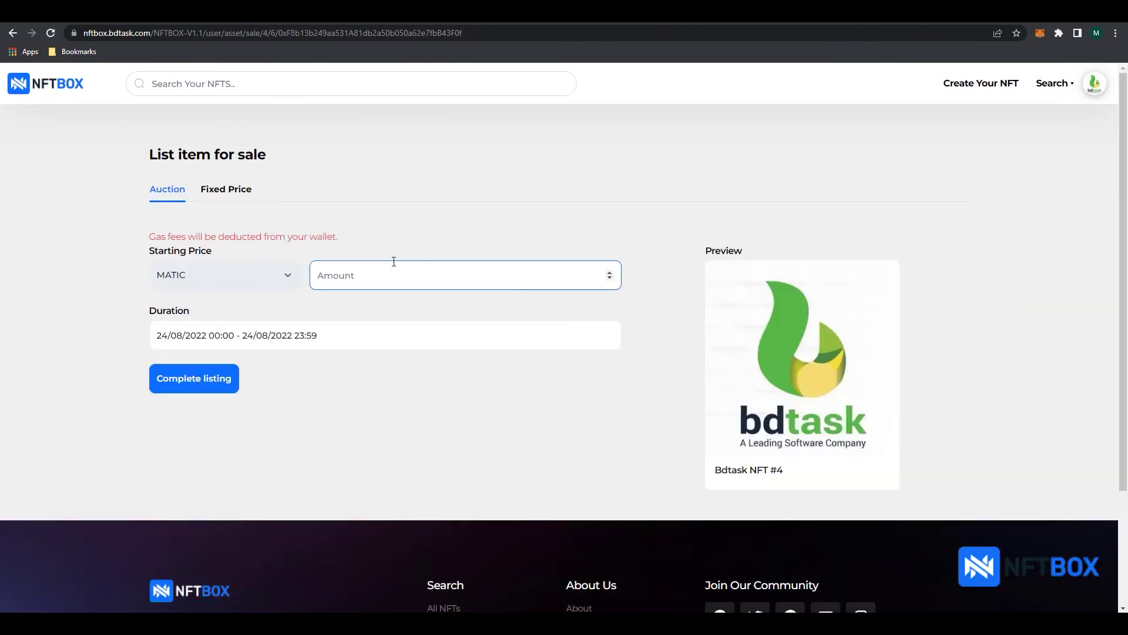
pyautogui.click(224, 194)
pyautogui.click(350, 268)
pyautogui.write('0.01')
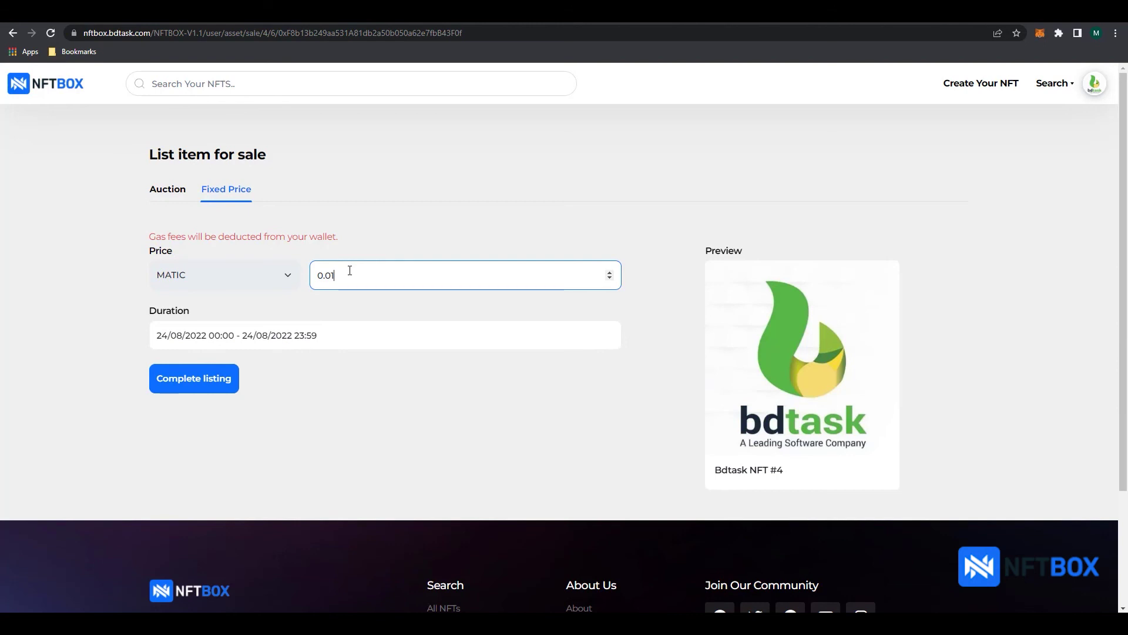
pyautogui.click(310, 335)
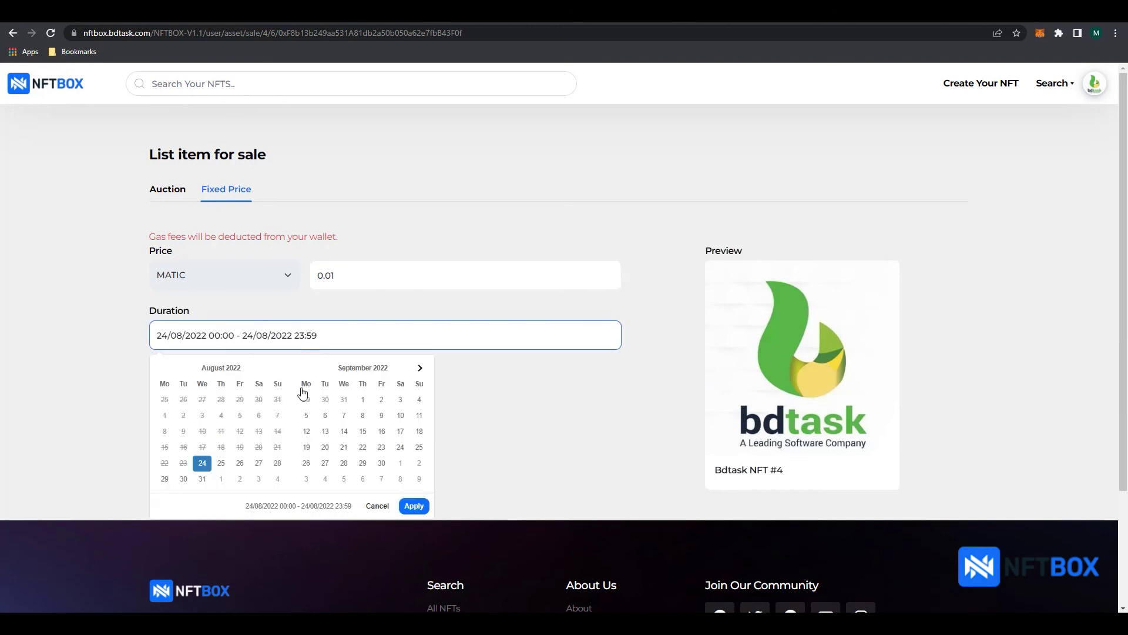
pyautogui.click(202, 463)
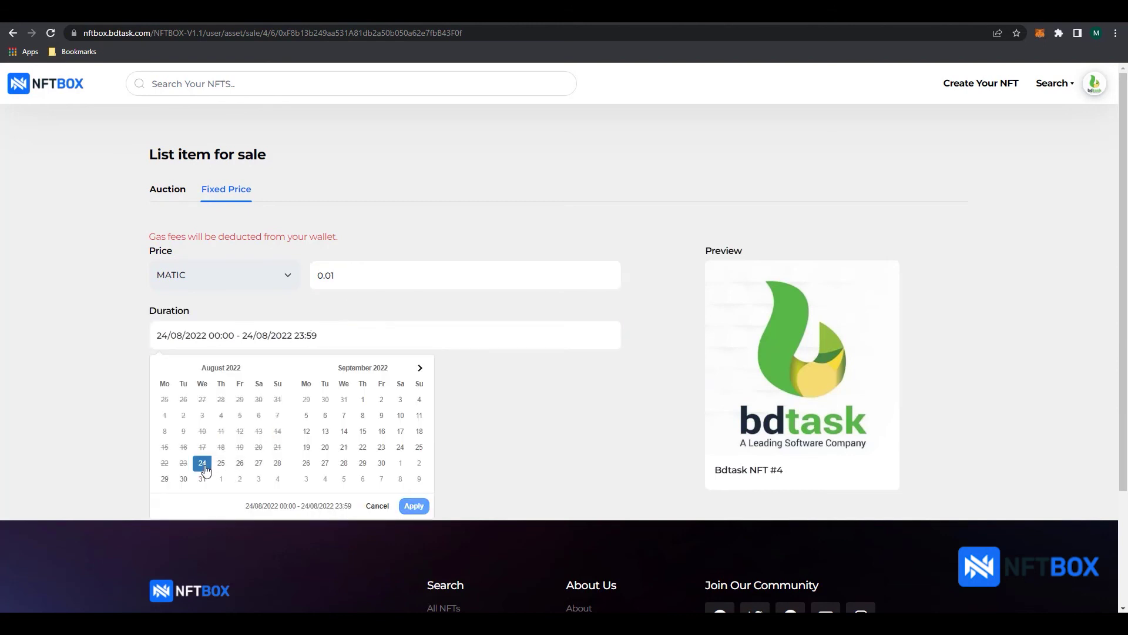
pyautogui.click(276, 463)
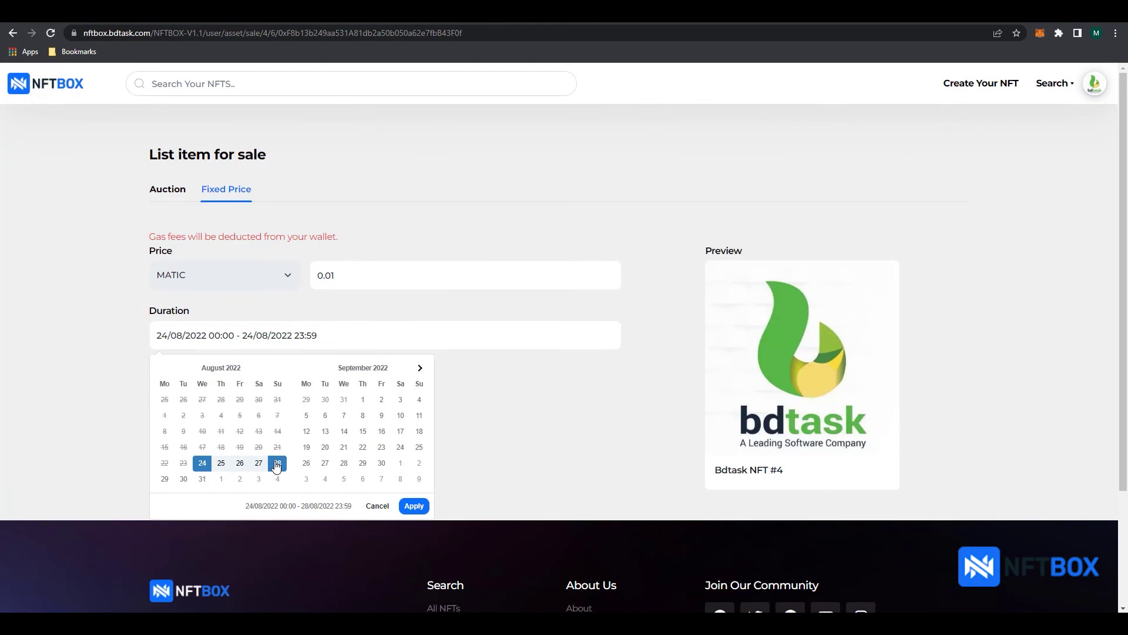
pyautogui.click(414, 509)
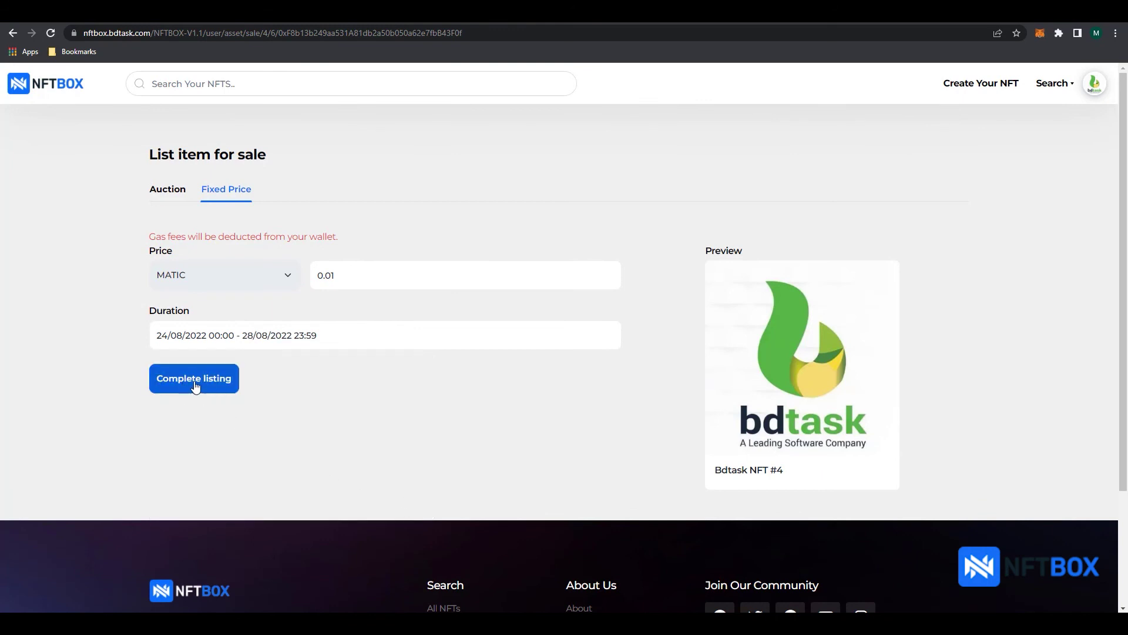
pyautogui.click(201, 388)
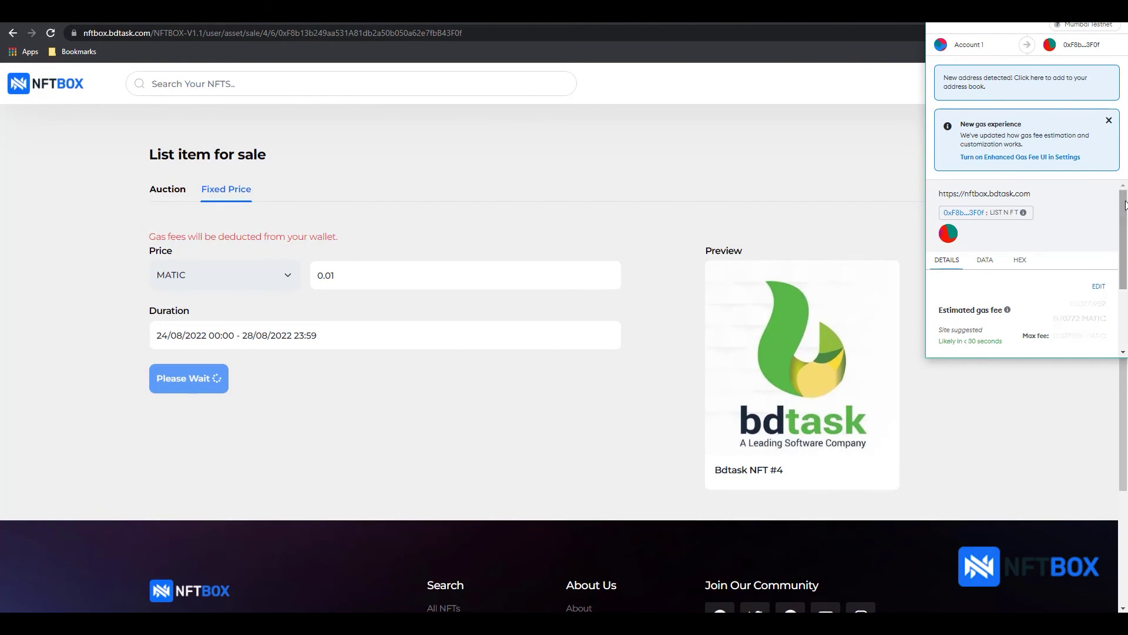
# Step: Confirm the Bdtask NFT #4 listing fee in MetaMask, then open its 0.01 MATIC purchase page
pyautogui.scroll(-2, 1105, 235)
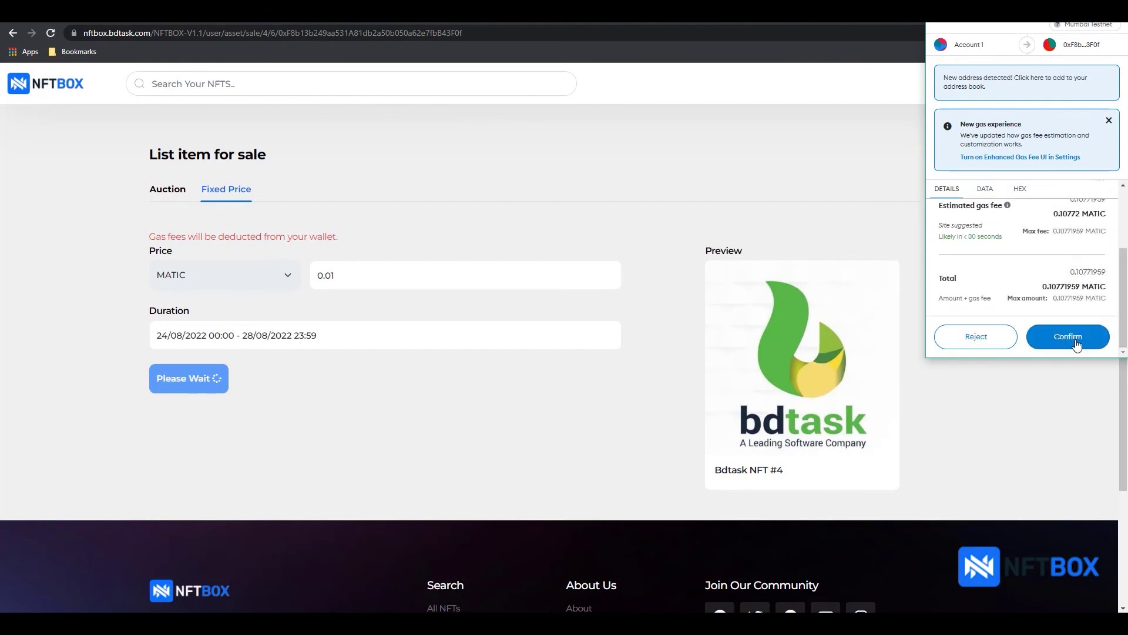
pyautogui.click(1068, 344)
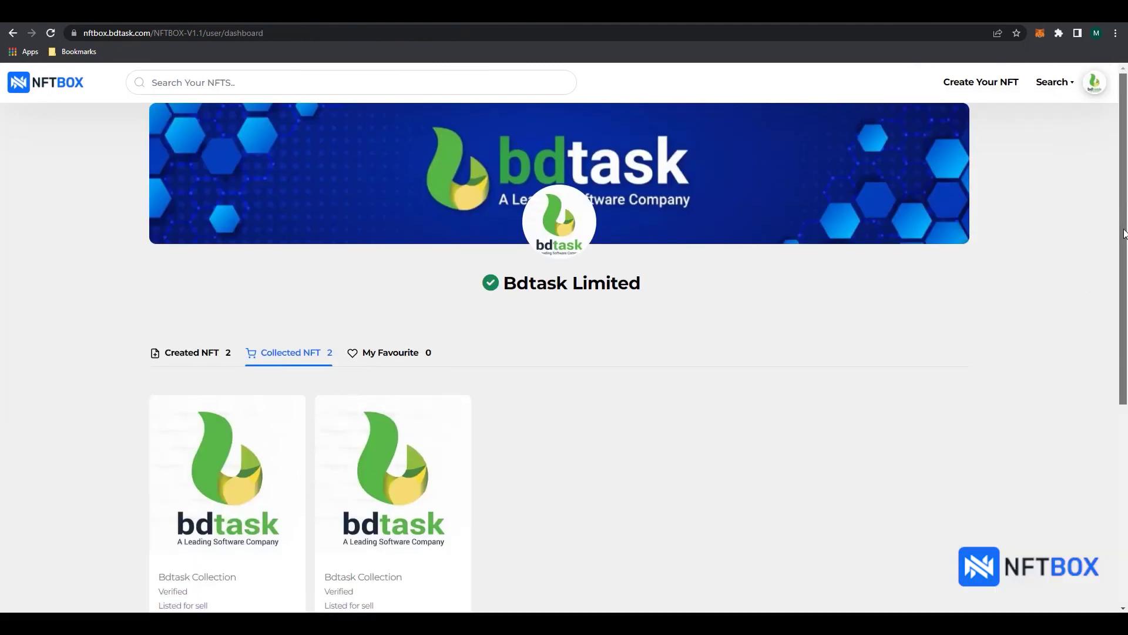
pyautogui.scroll(-1, 1087, 264)
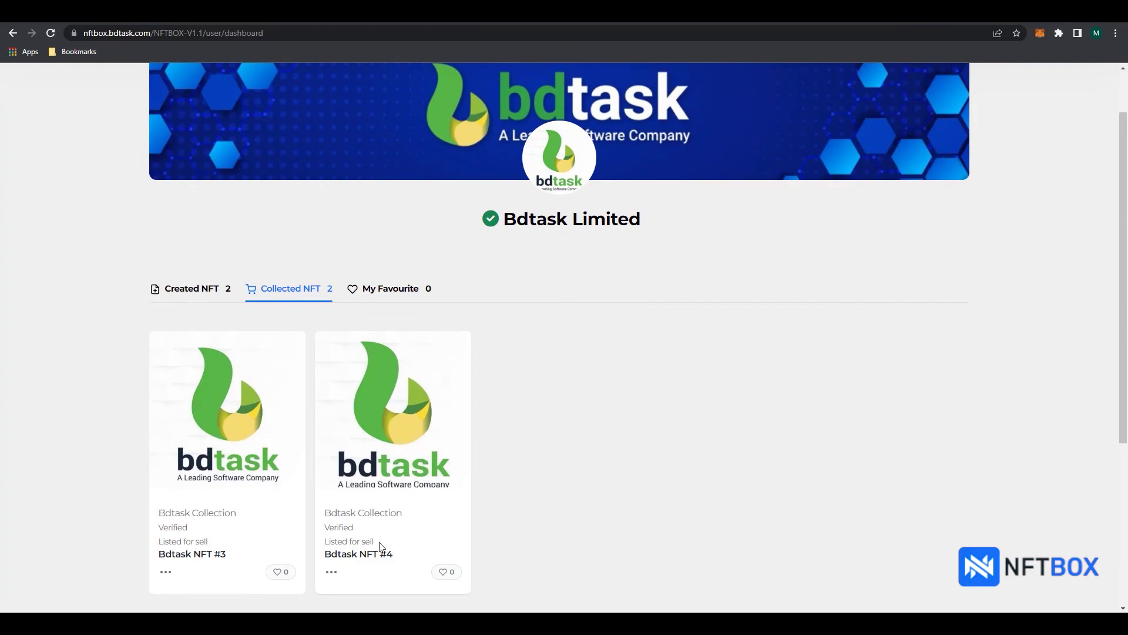
pyautogui.click(381, 547)
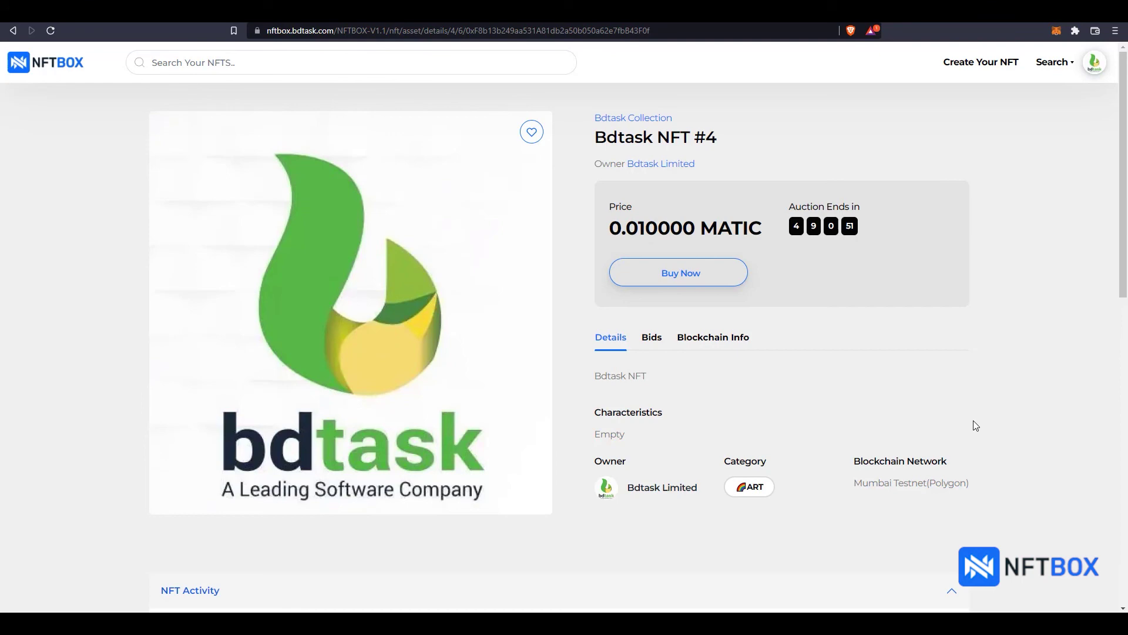
# Step: Check out Bdtask NFT #4 at 0.01 MATIC and confirm the roughly 0.01415 MATIC payment in MetaMask
pyautogui.click(689, 280)
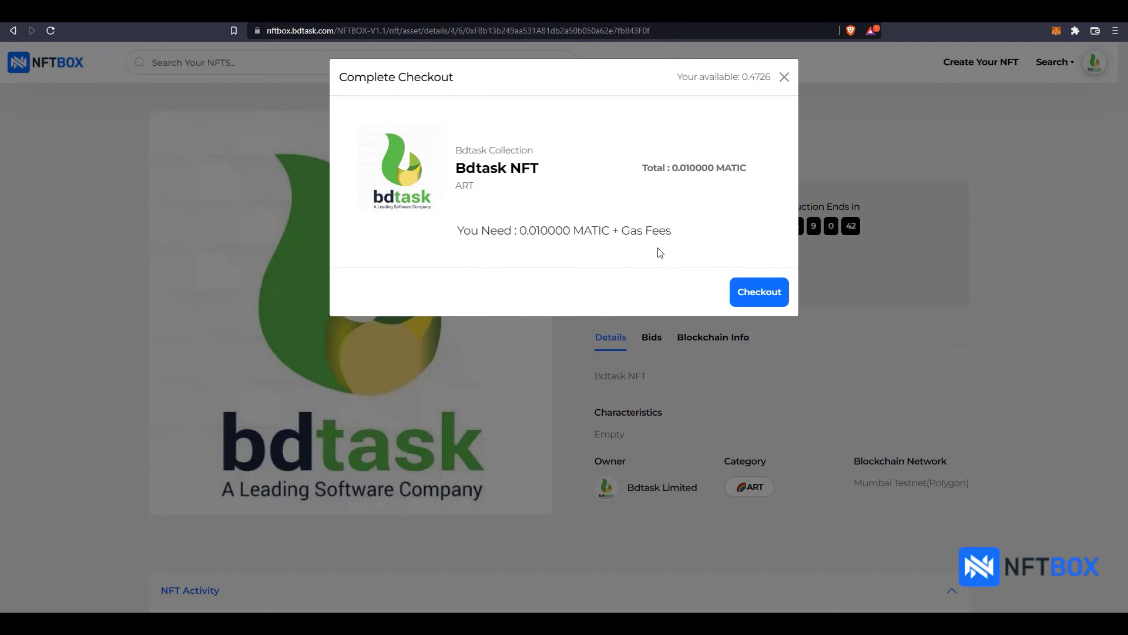
pyautogui.click(758, 300)
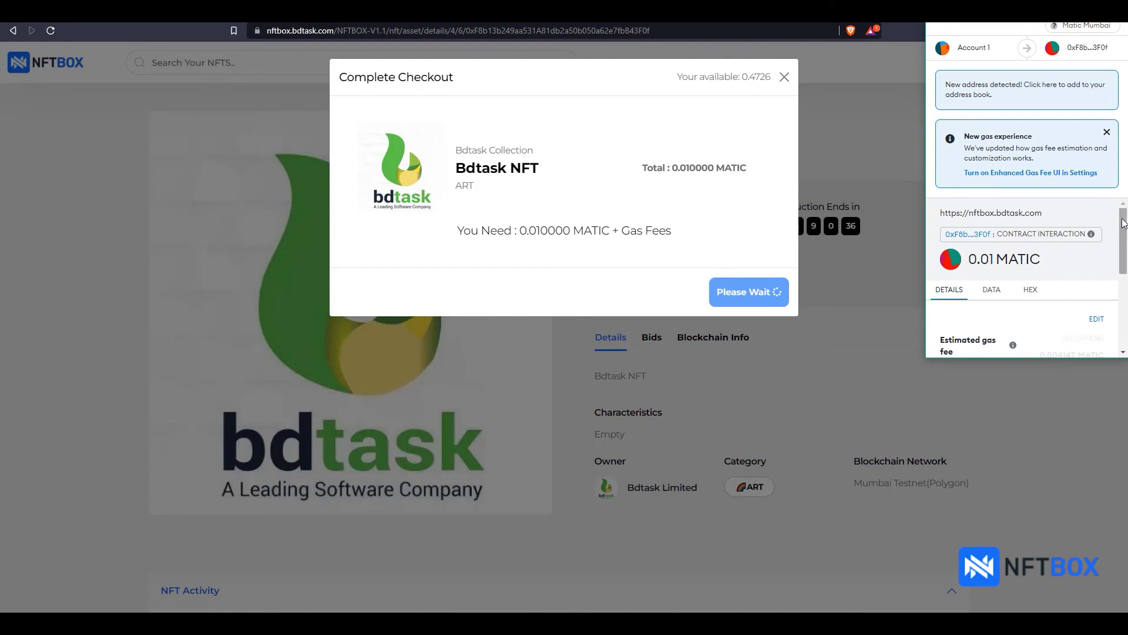
pyautogui.moveTo(1124, 222); pyautogui.dragTo(1125, 303)
pyautogui.click(1068, 340)
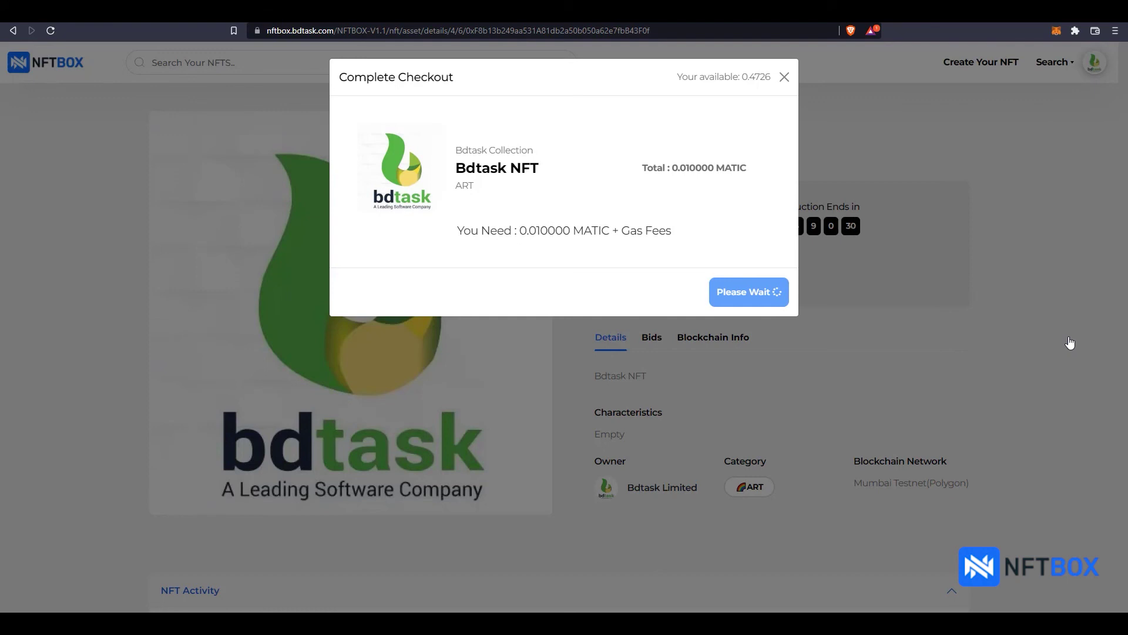